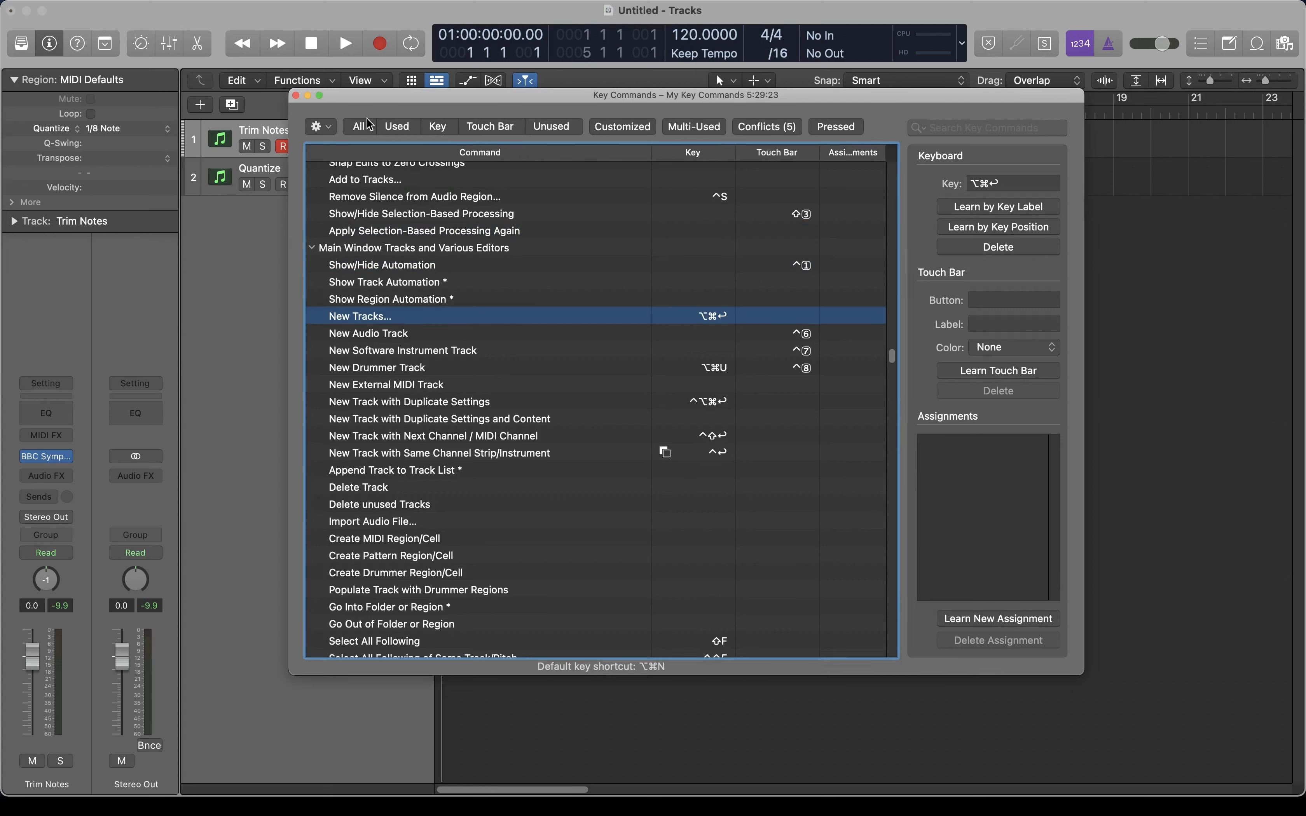
Create one software instrument track with an empty channel strip below the Quantize track
click(296, 96)
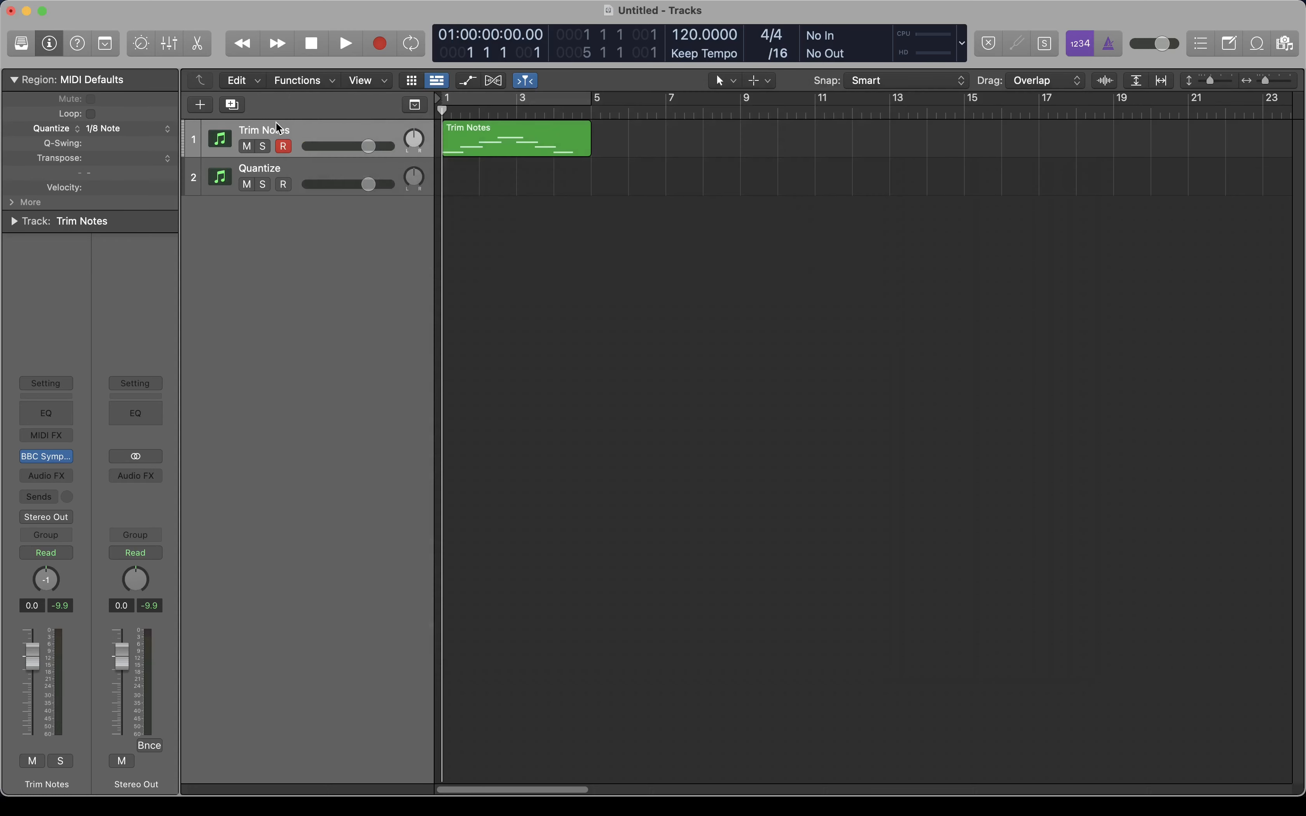
click(298, 130)
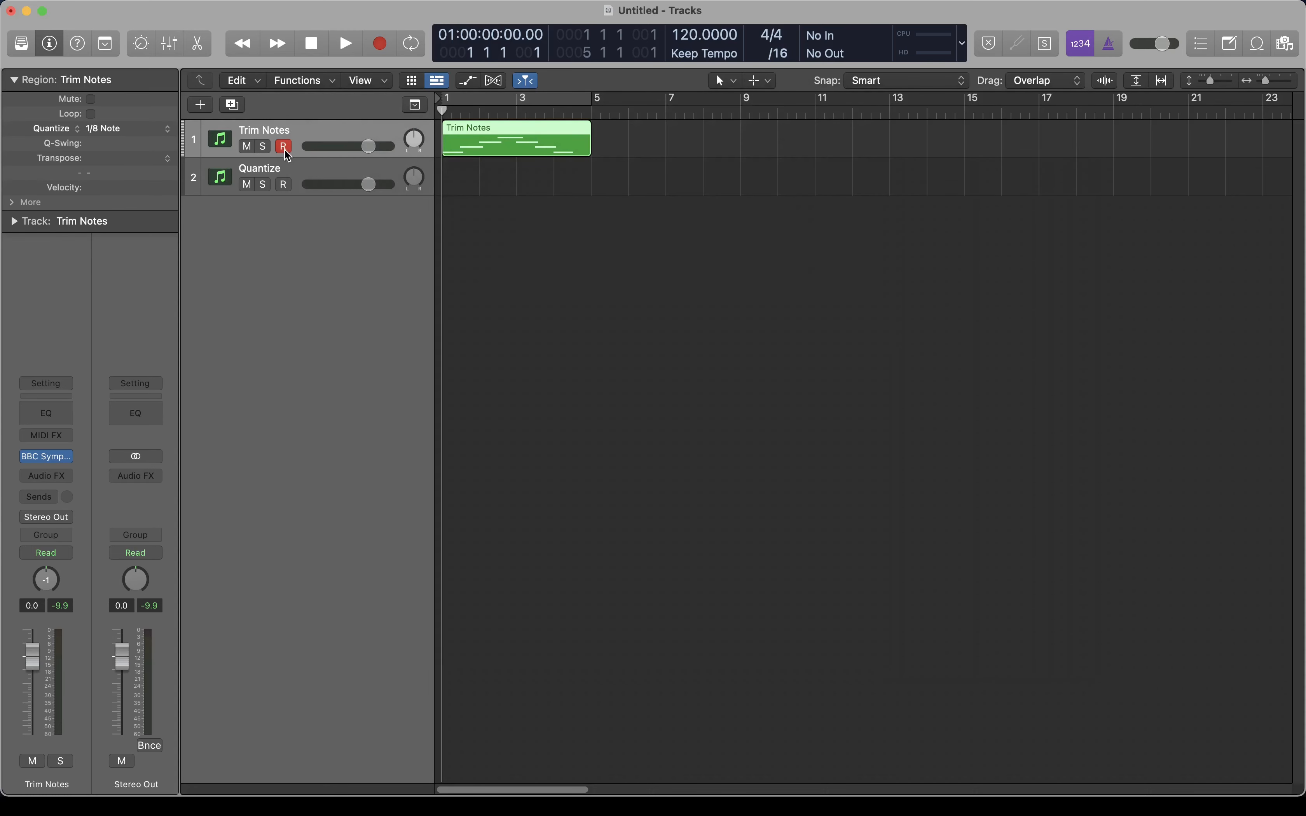
click(303, 162)
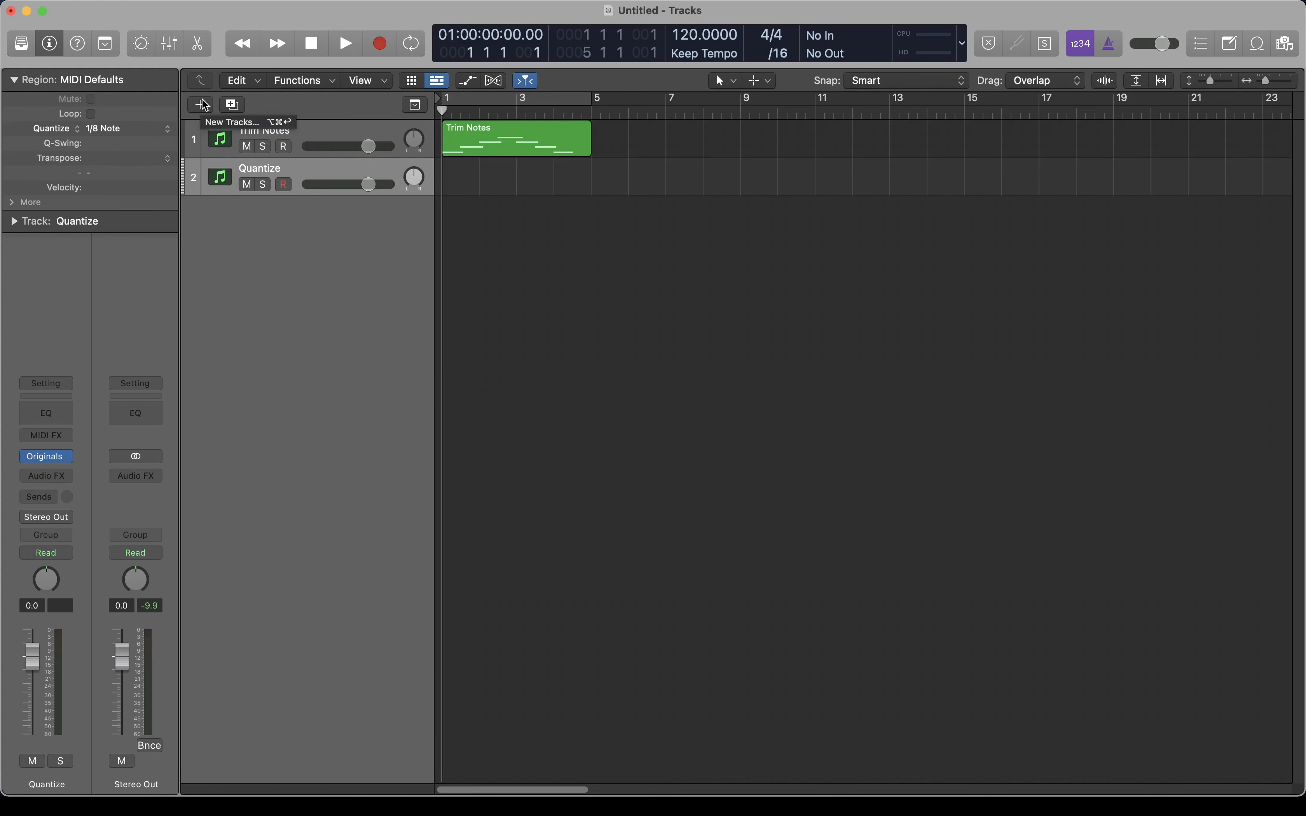
key(alt+super+Return)
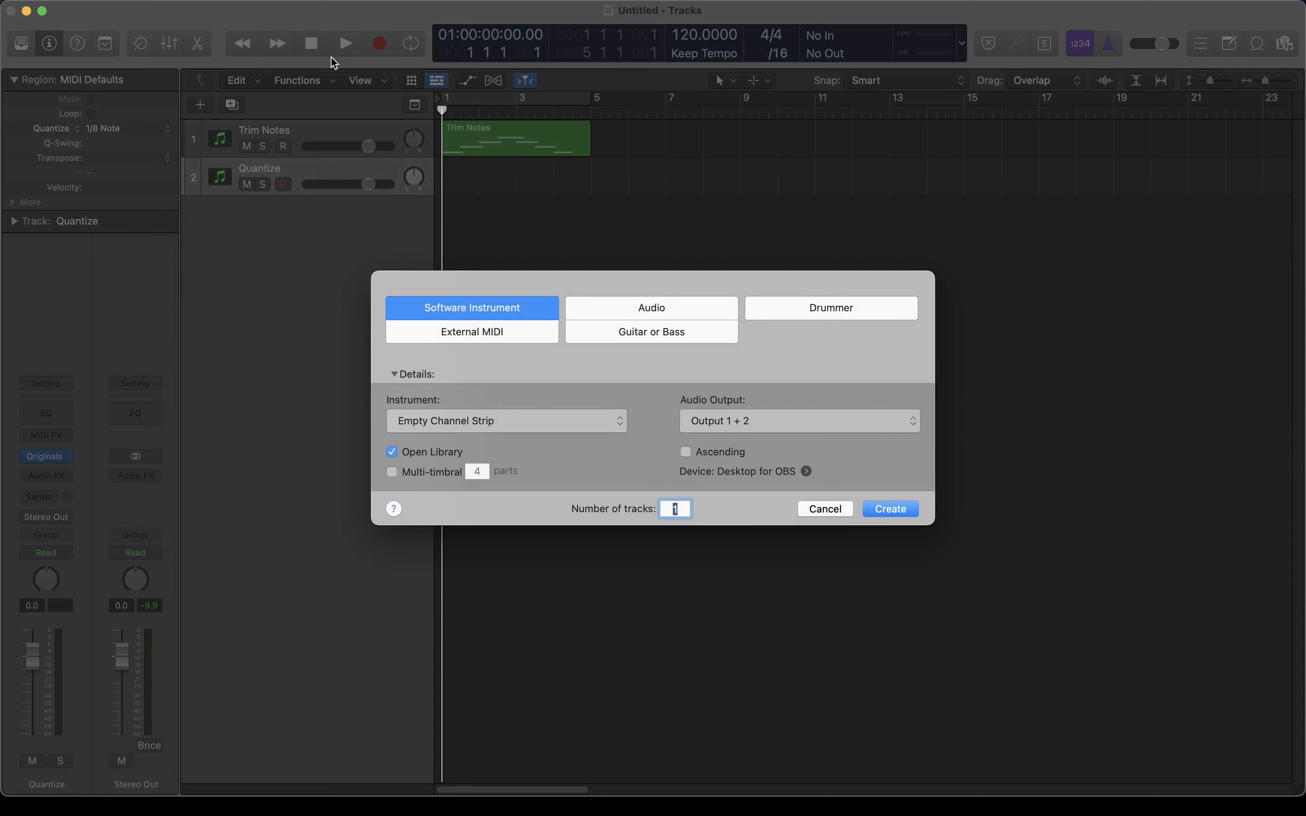
key(Return)
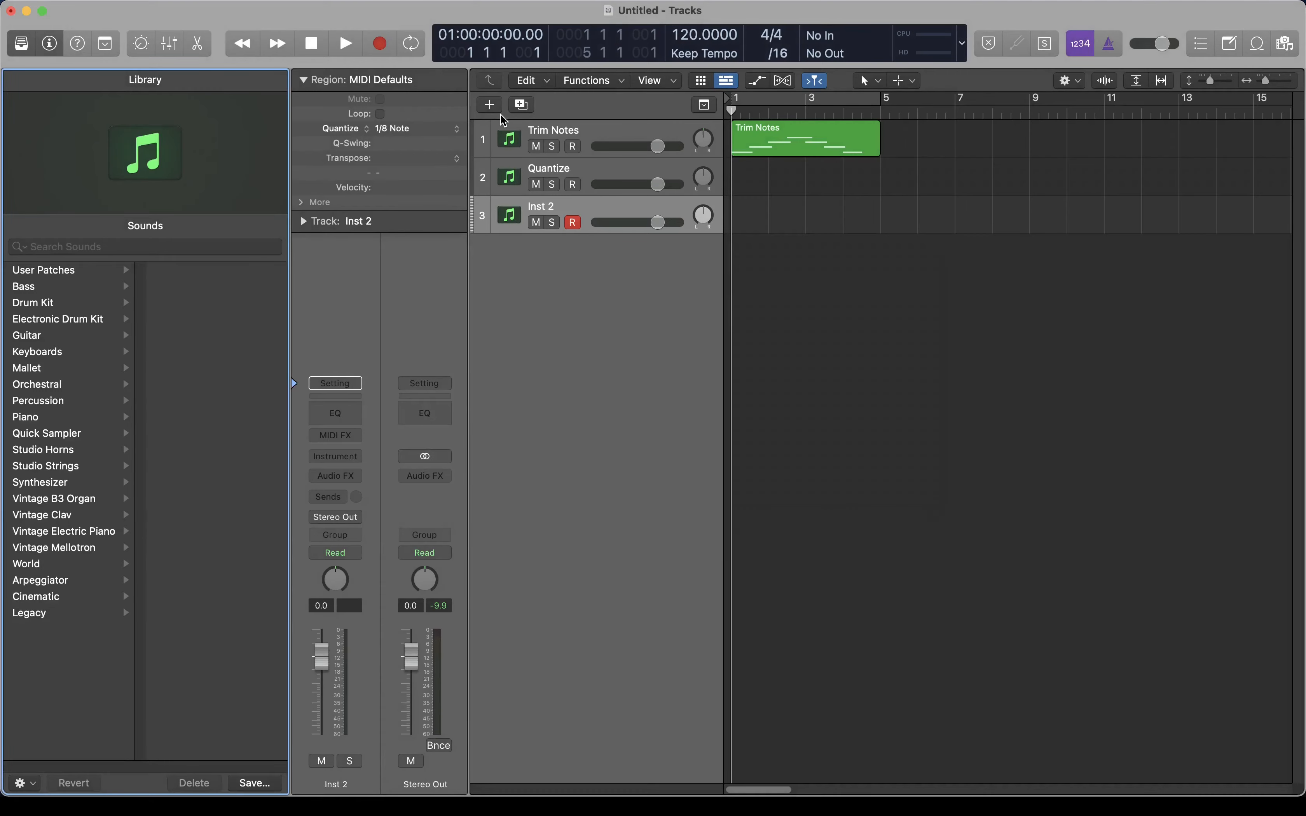
Browse the instrument choices for another software instrument track, then cancel creating it
click(489, 104)
click(546, 427)
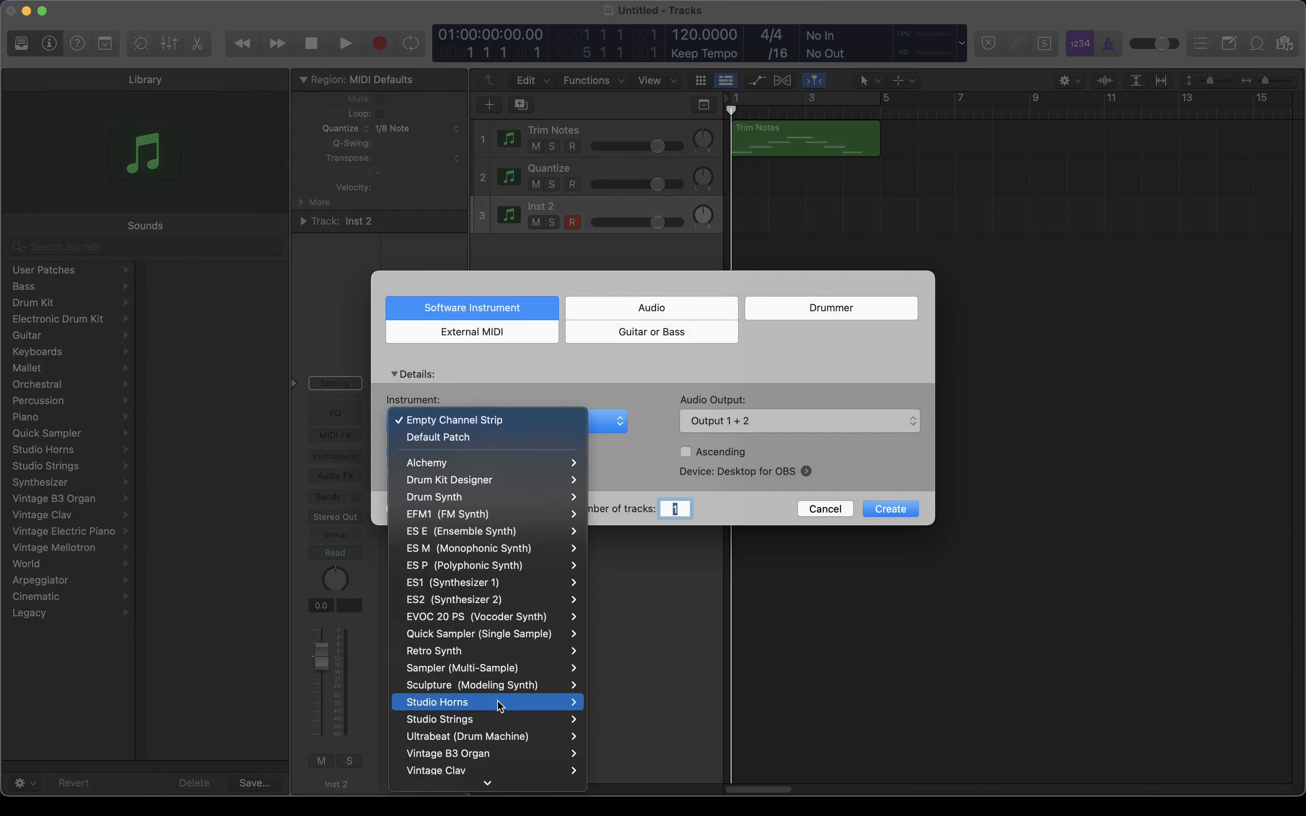
click(621, 400)
click(825, 510)
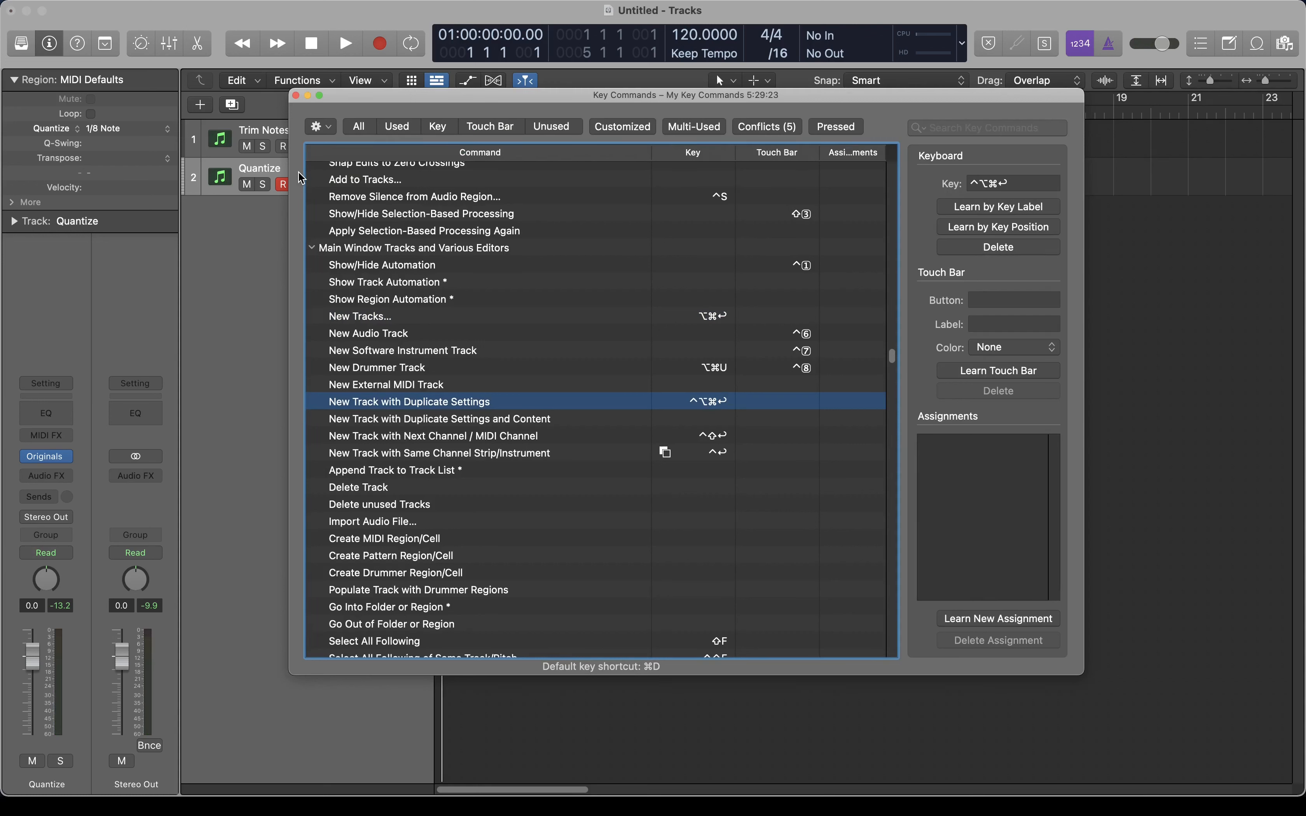
Duplicate the Quantize track with its settings and switch between the original and the copy
click(296, 96)
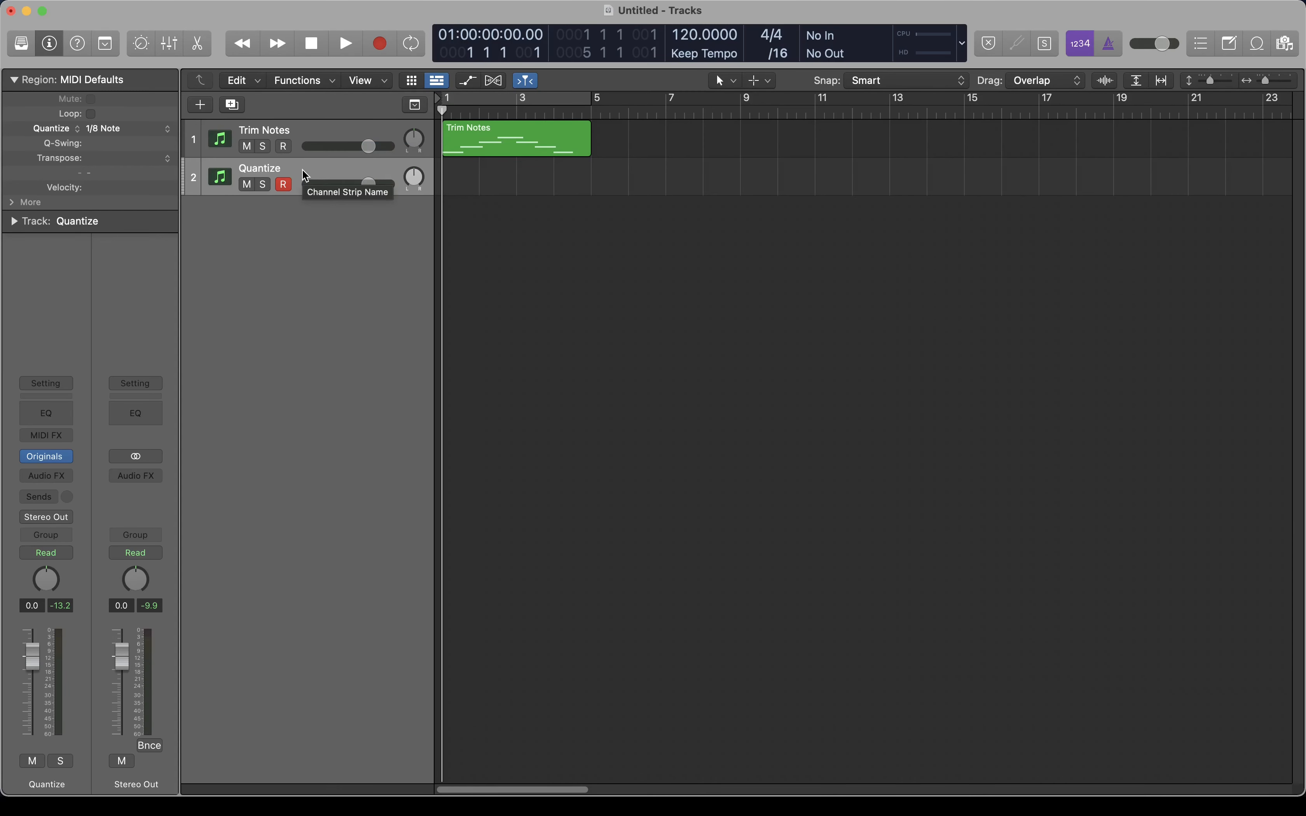
key(super+d)
key(Up)
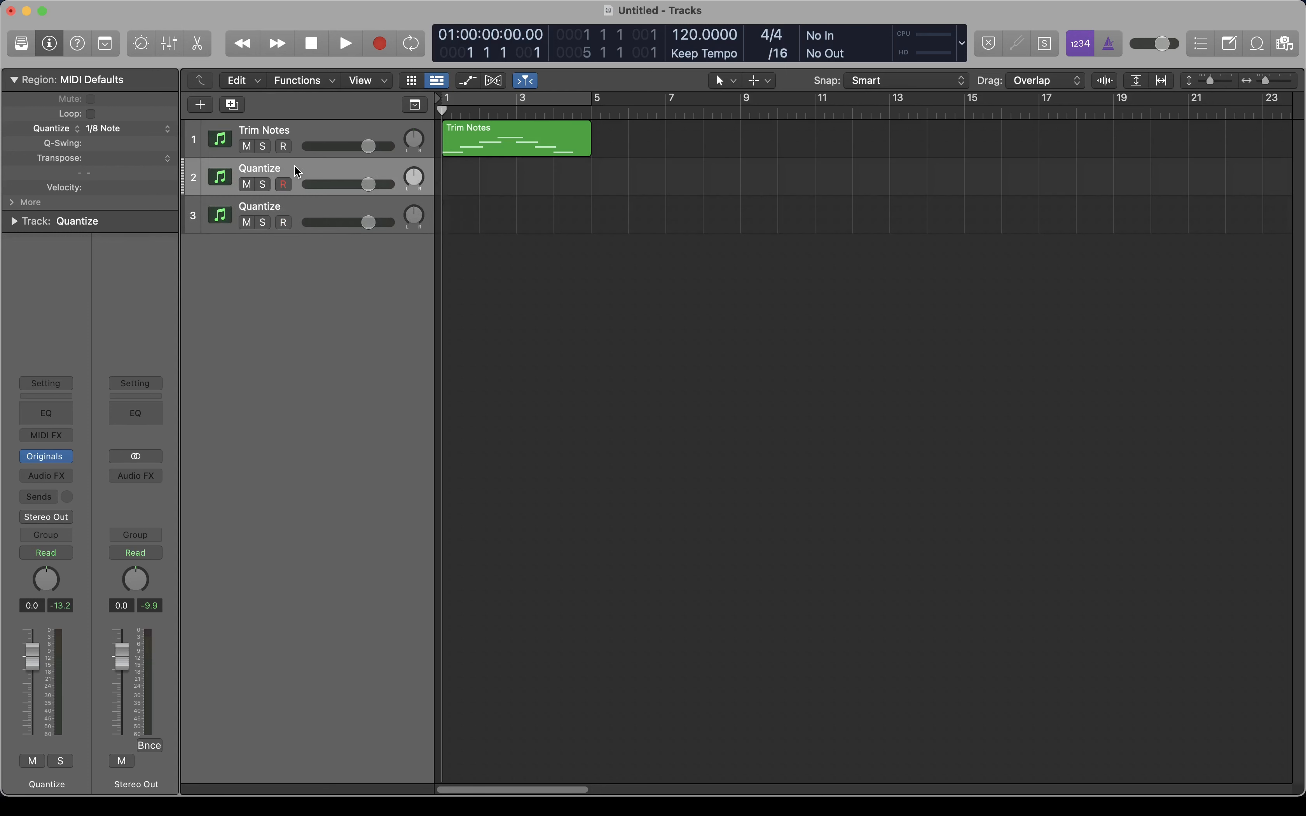
key(Down)
key(Up)
key(Down)
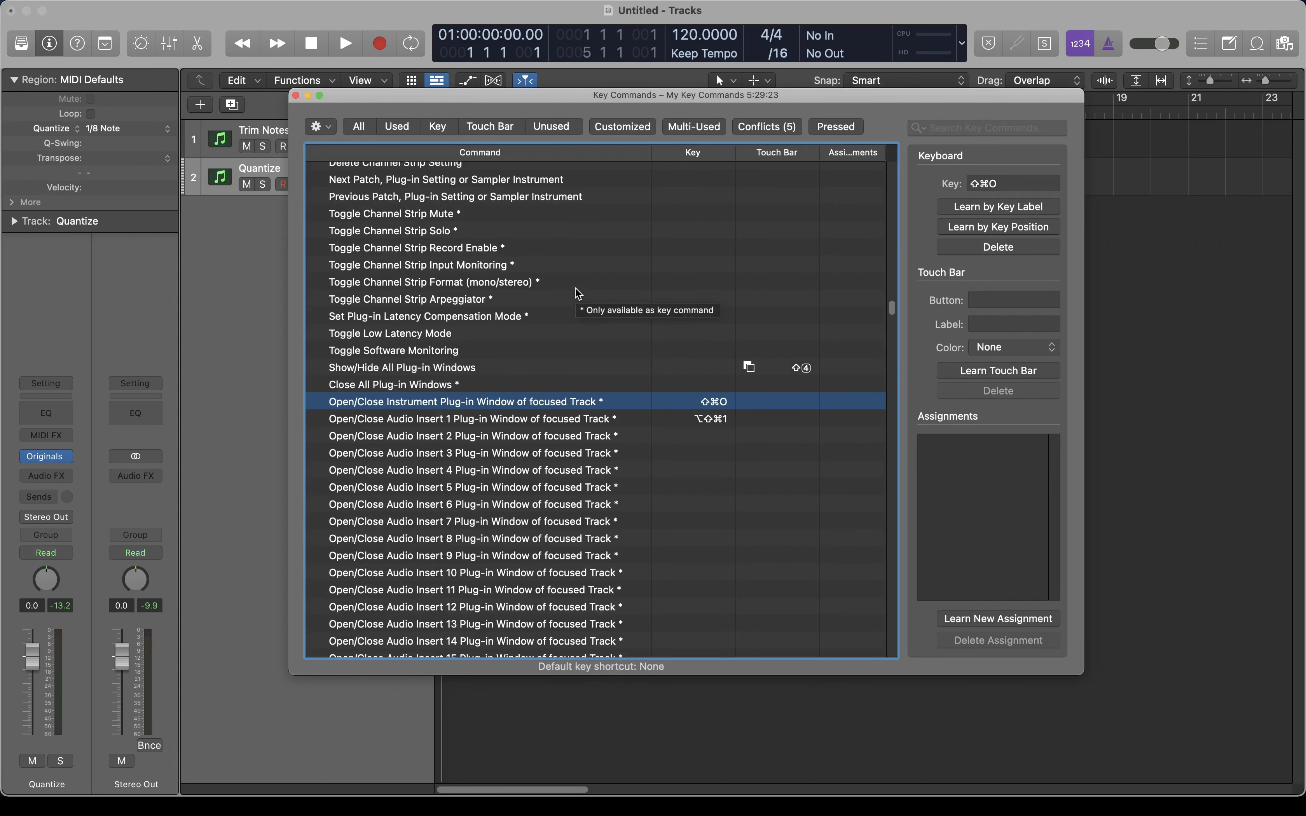
Open the Felt Piano instrument plug-in of the Quantize track for viewing, then close it
click(297, 96)
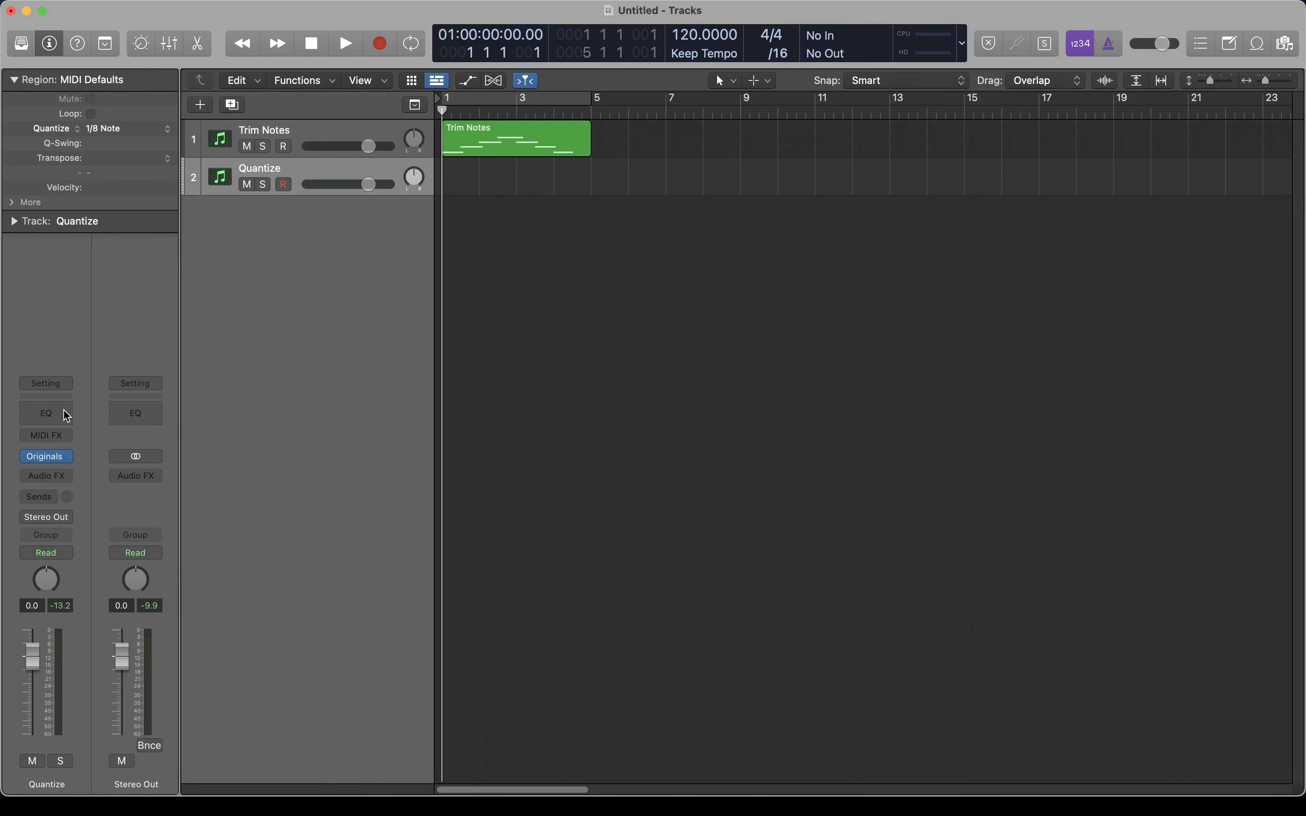
mouse_move(49, 458)
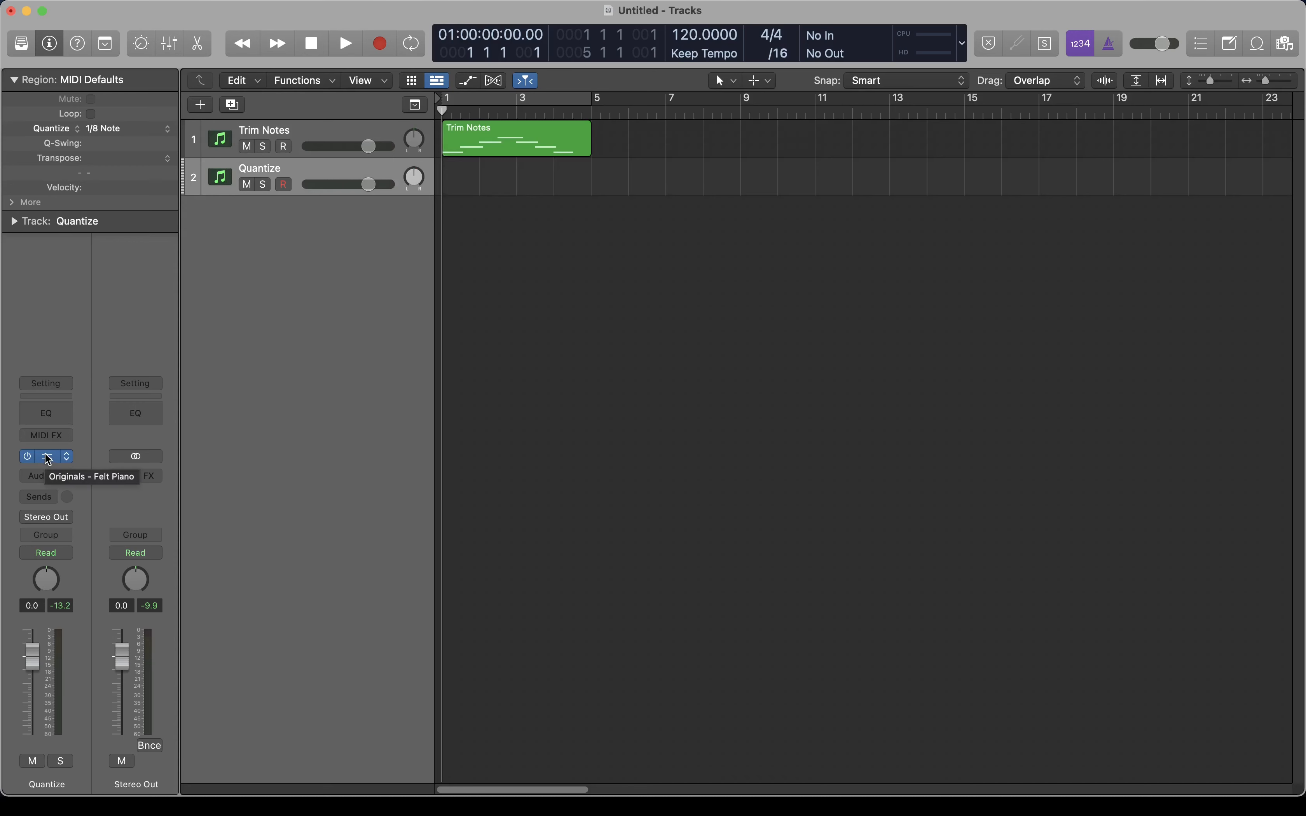
click(49, 458)
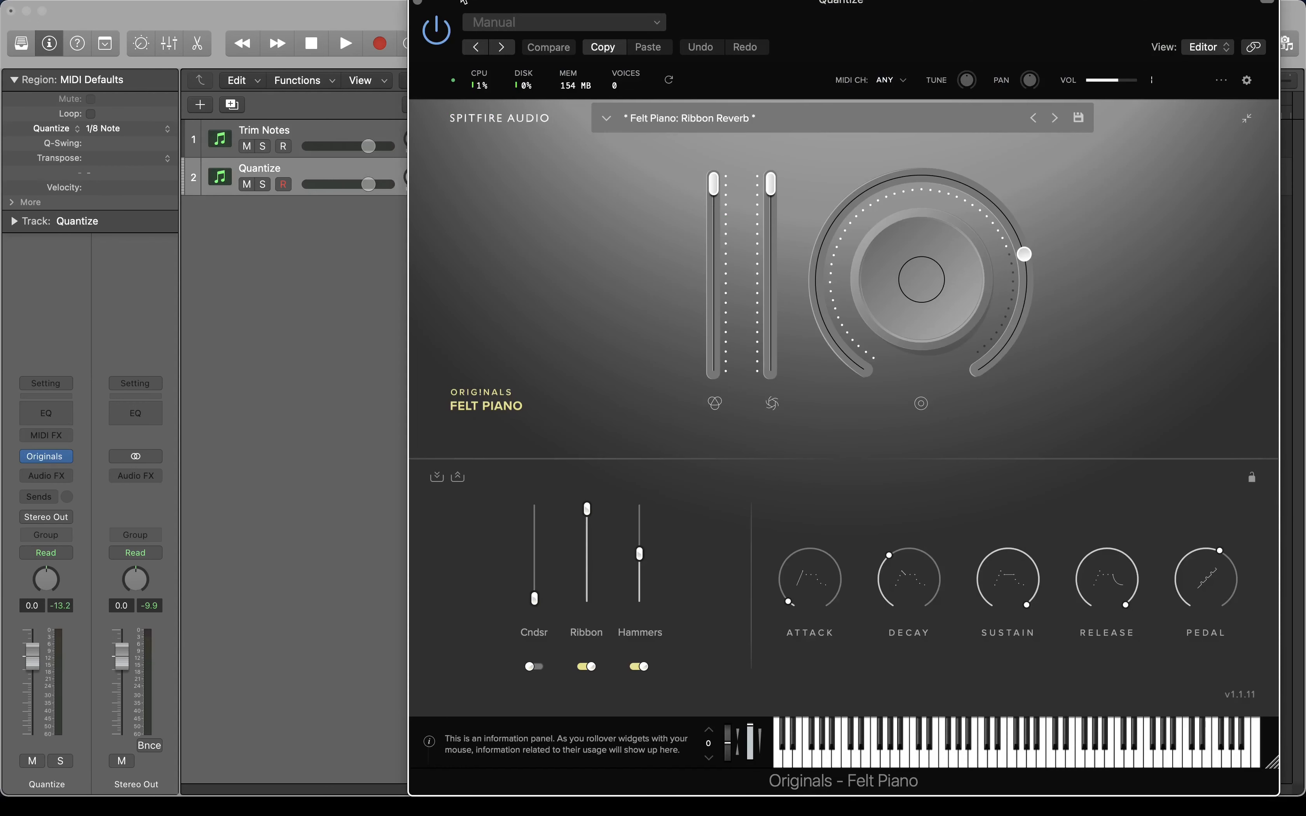
click(418, 3)
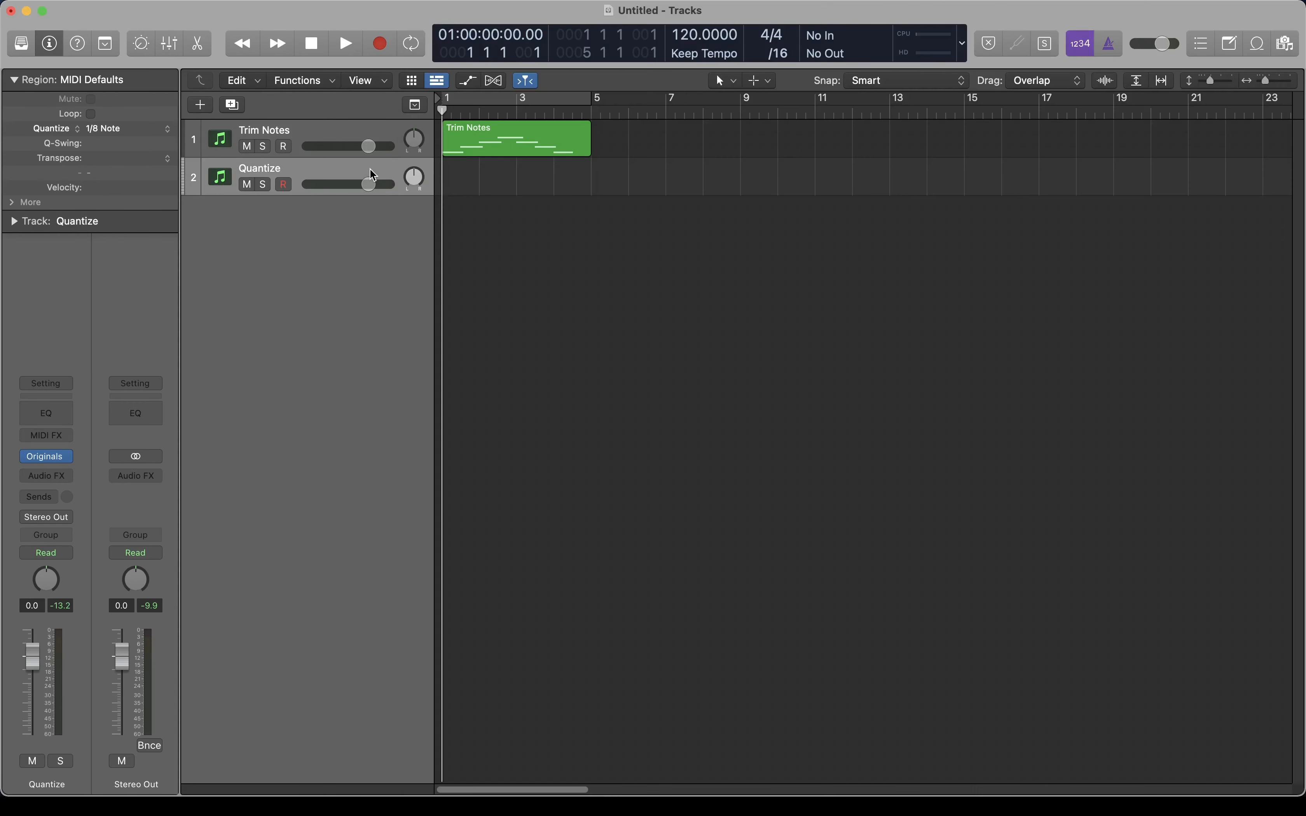
View the microphone mix settings in the Trim Notes track's BBC Symphony Orchestra plug-in, then close it
key(Up)
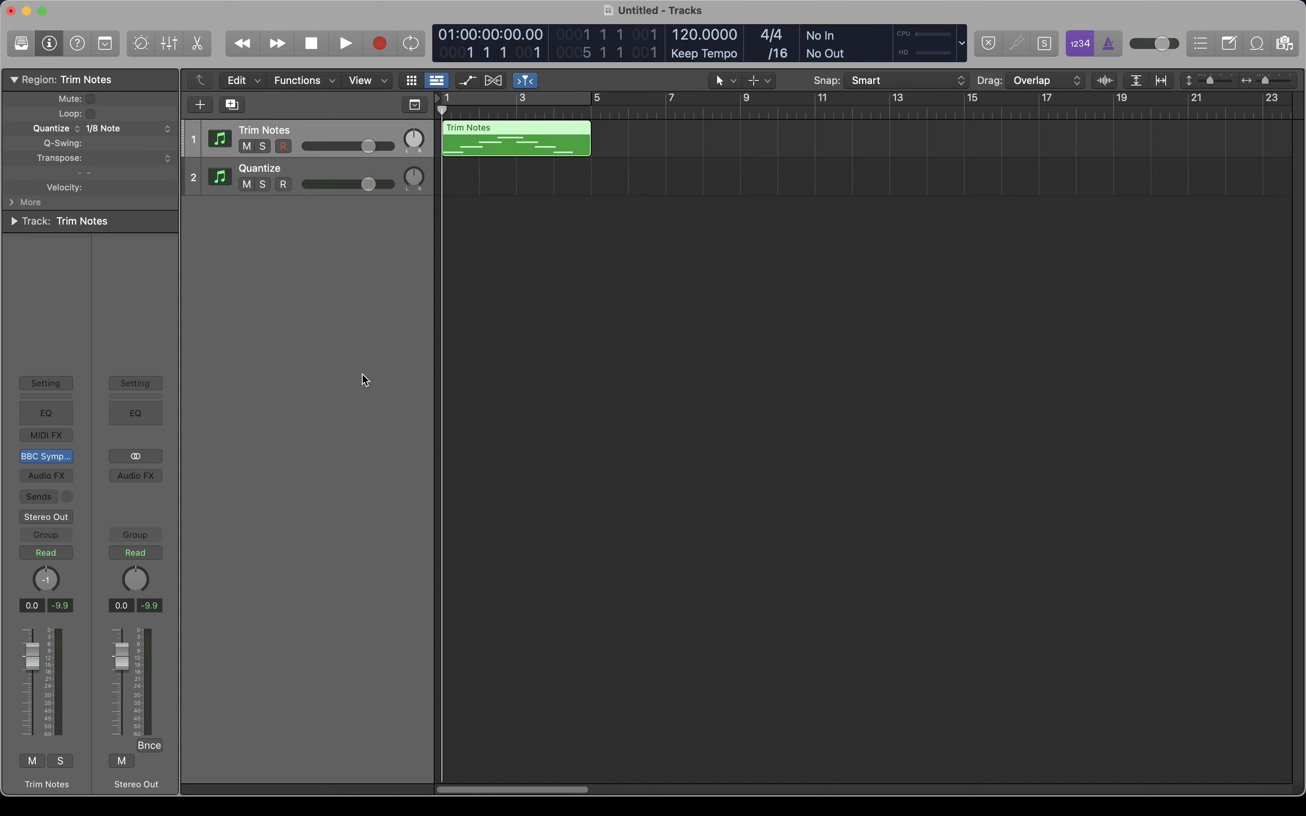
key(v)
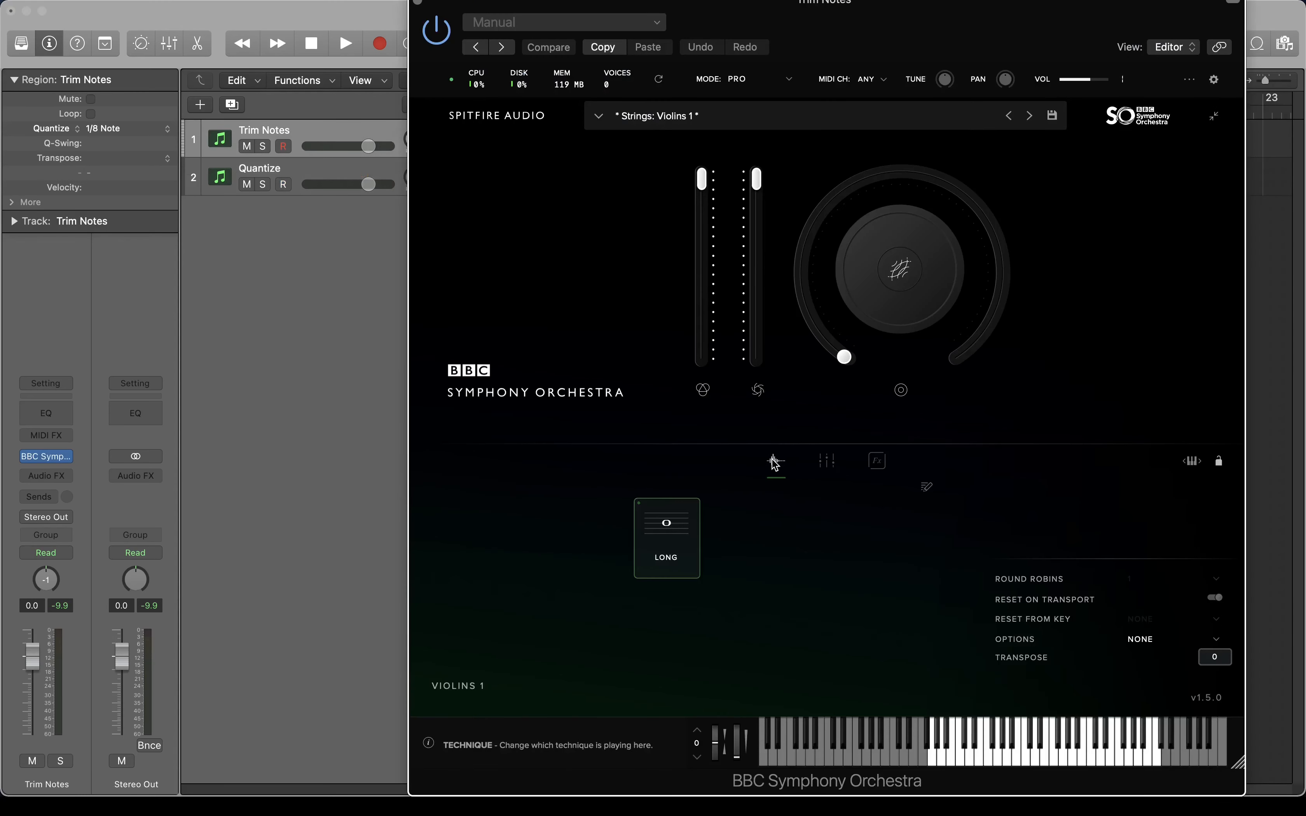
click(827, 462)
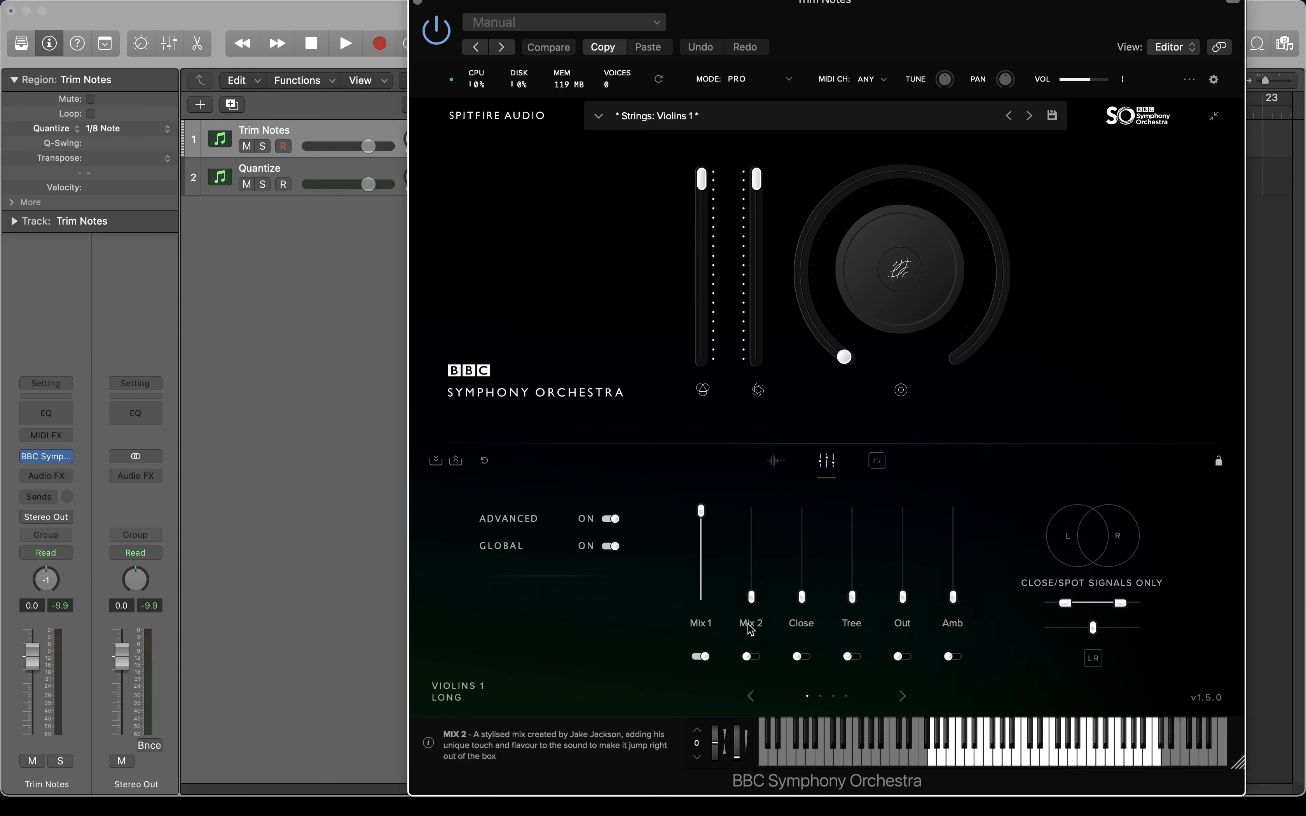
key(v)
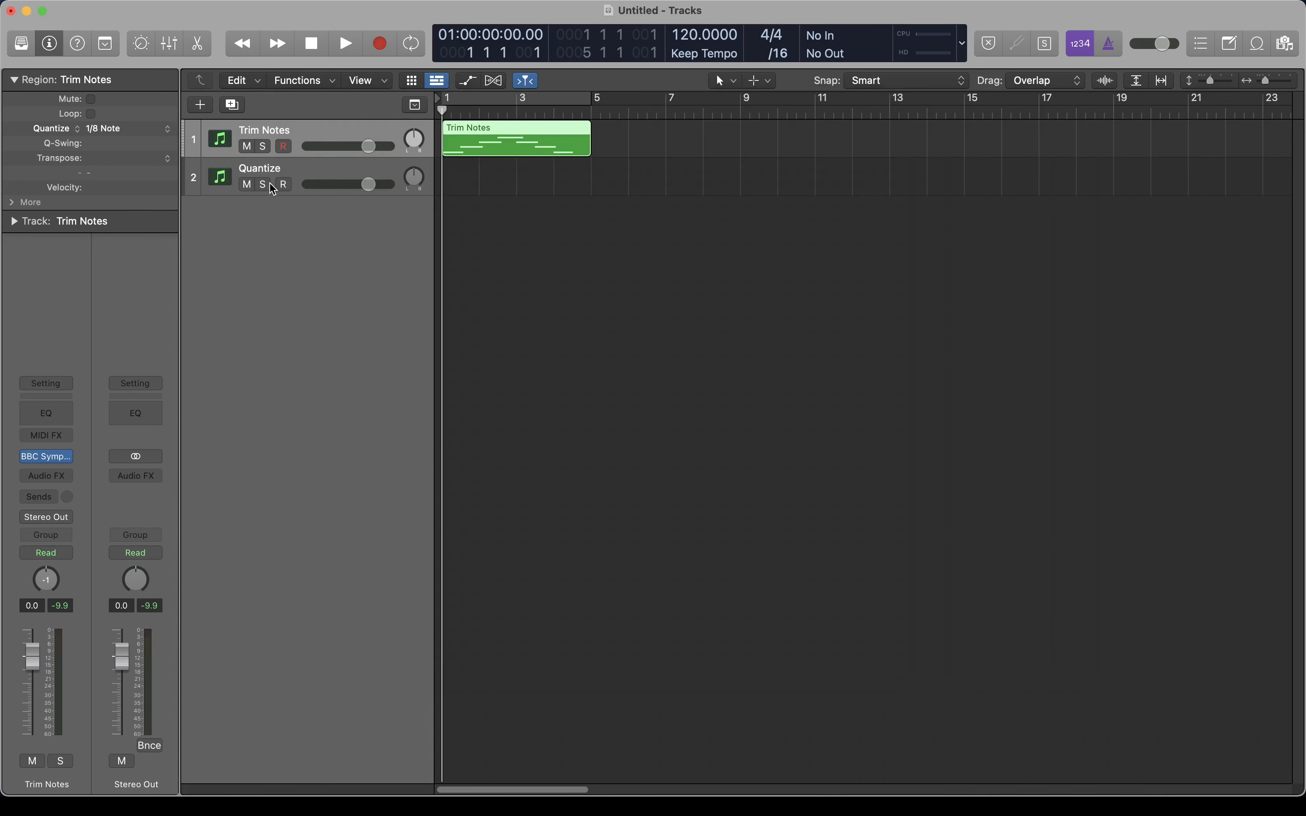
Insert a Compressor as an audio effect on the Trim Notes track and close its plug-in window
click(295, 95)
click(57, 475)
click(76, 517)
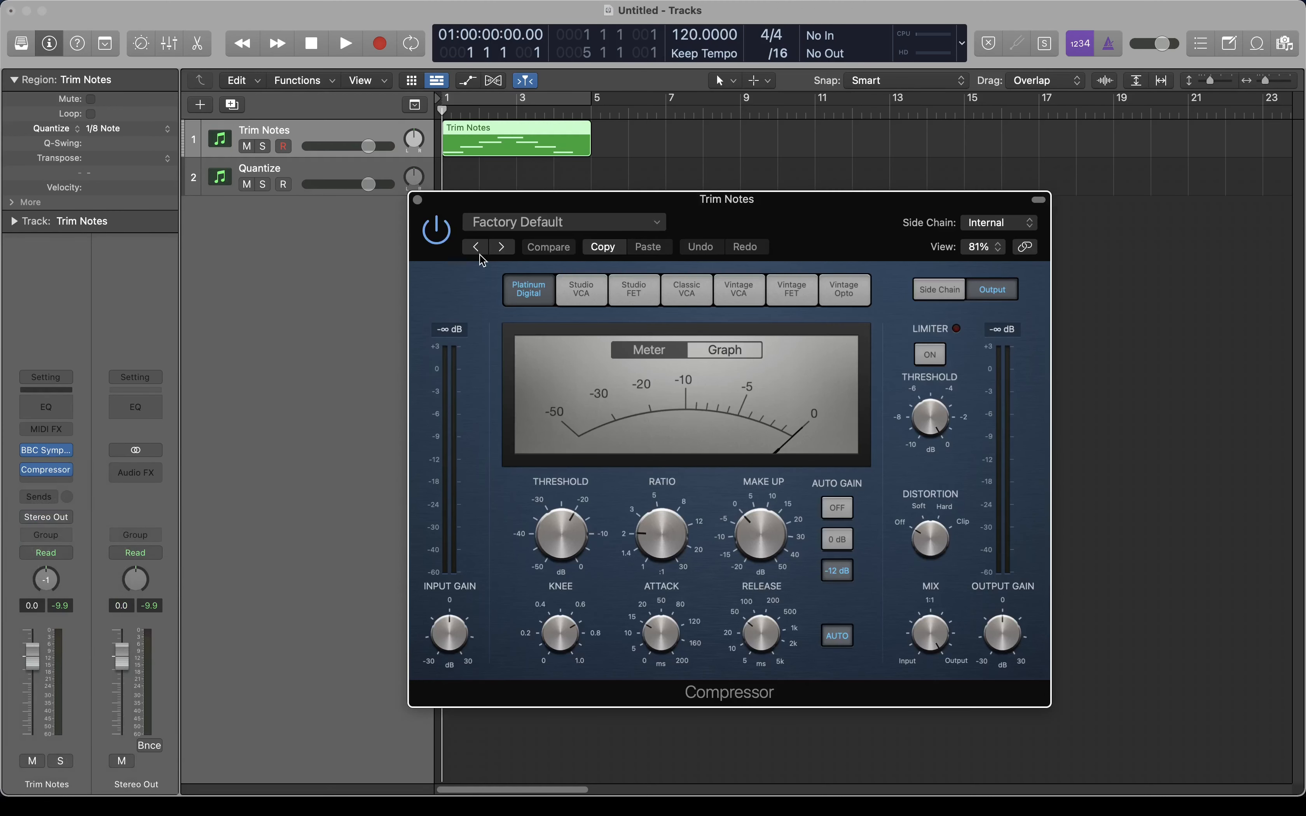
click(419, 201)
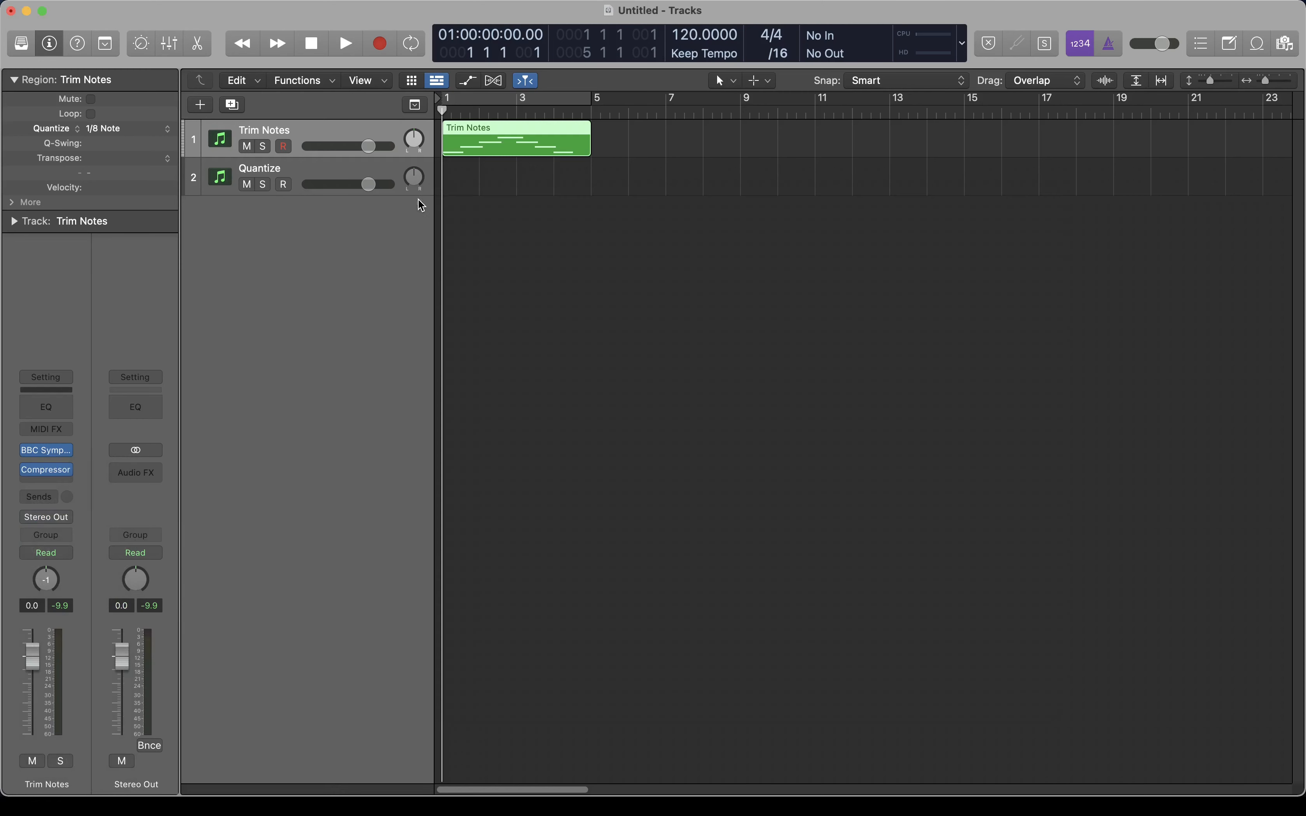
click(555, 315)
key(v)
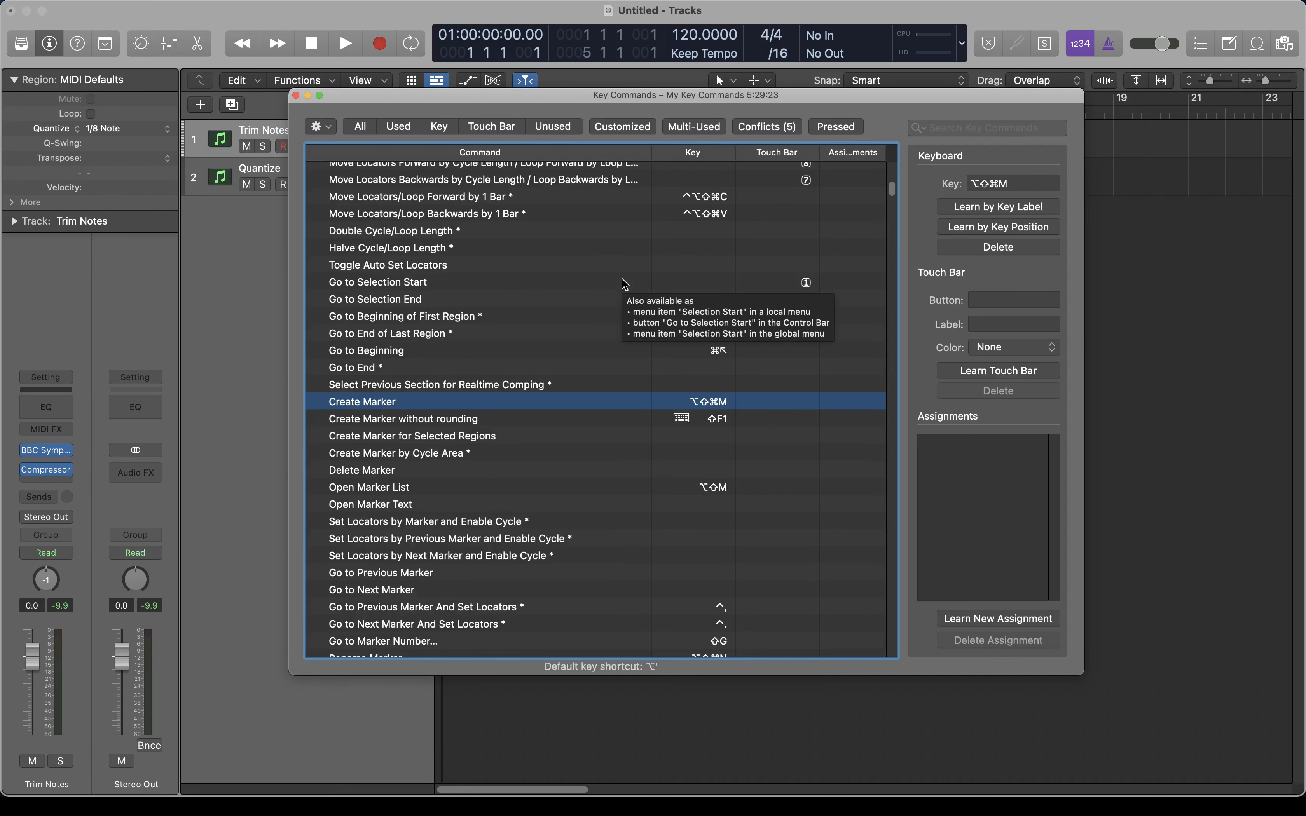
Show the global tracks and create a marker at bar 5
key(alt+shift+super+n)
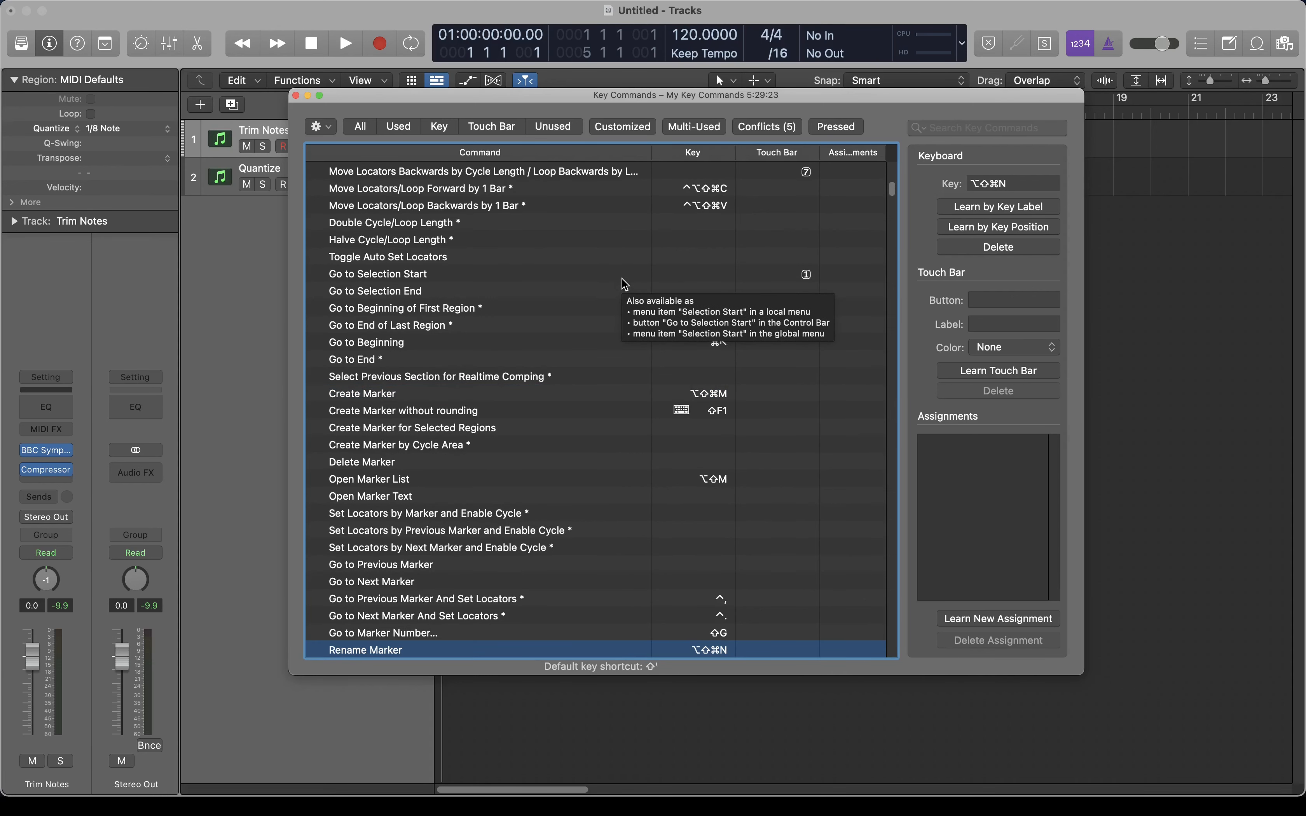
click(296, 95)
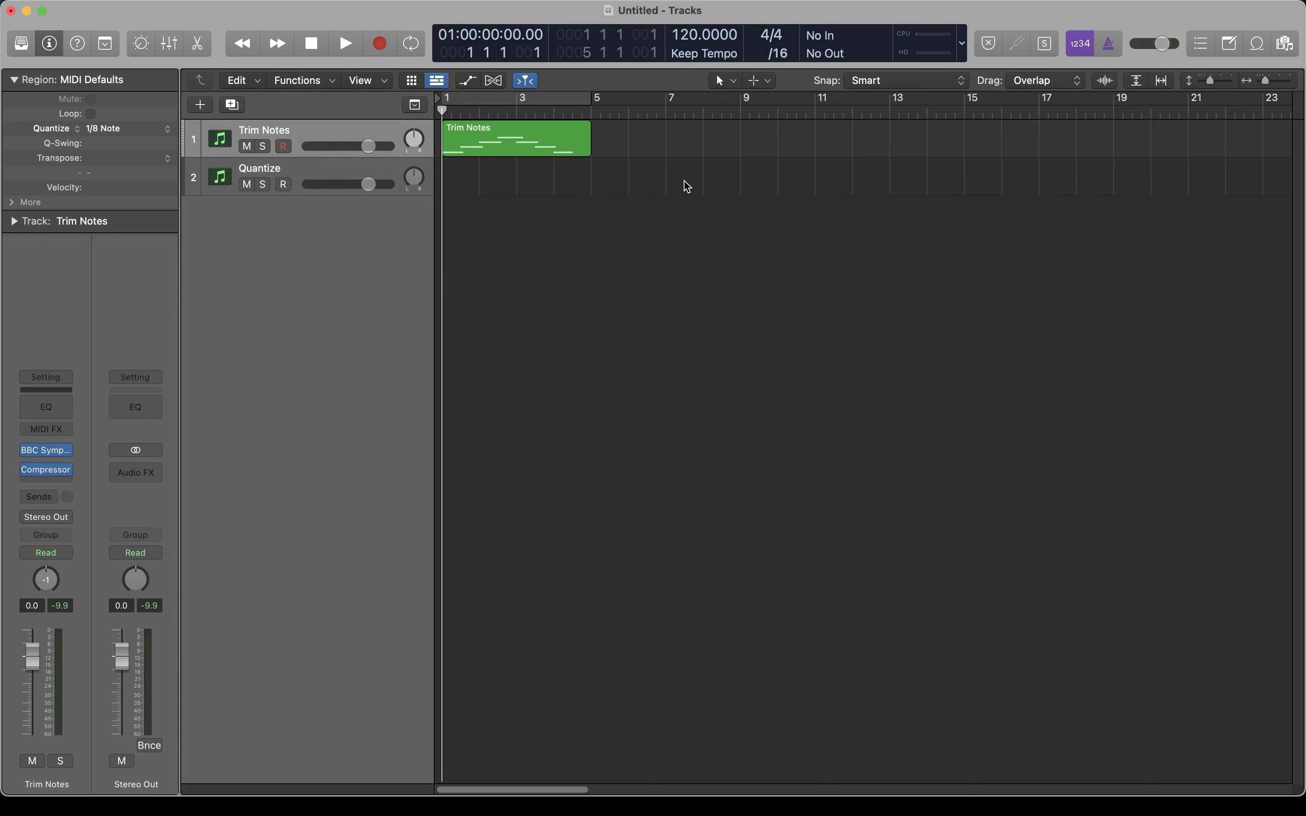
click(414, 104)
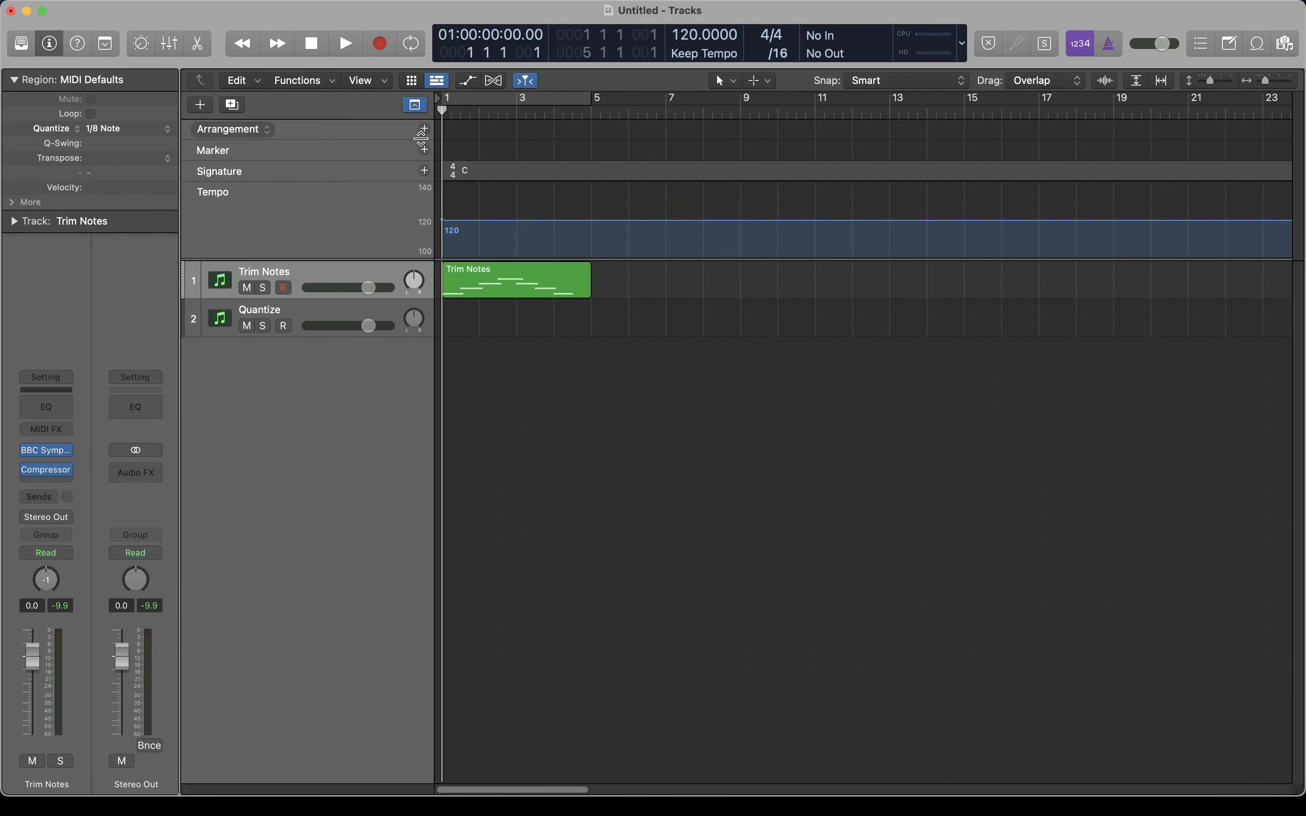
key(period)
key(period)
key(period)
key(period)
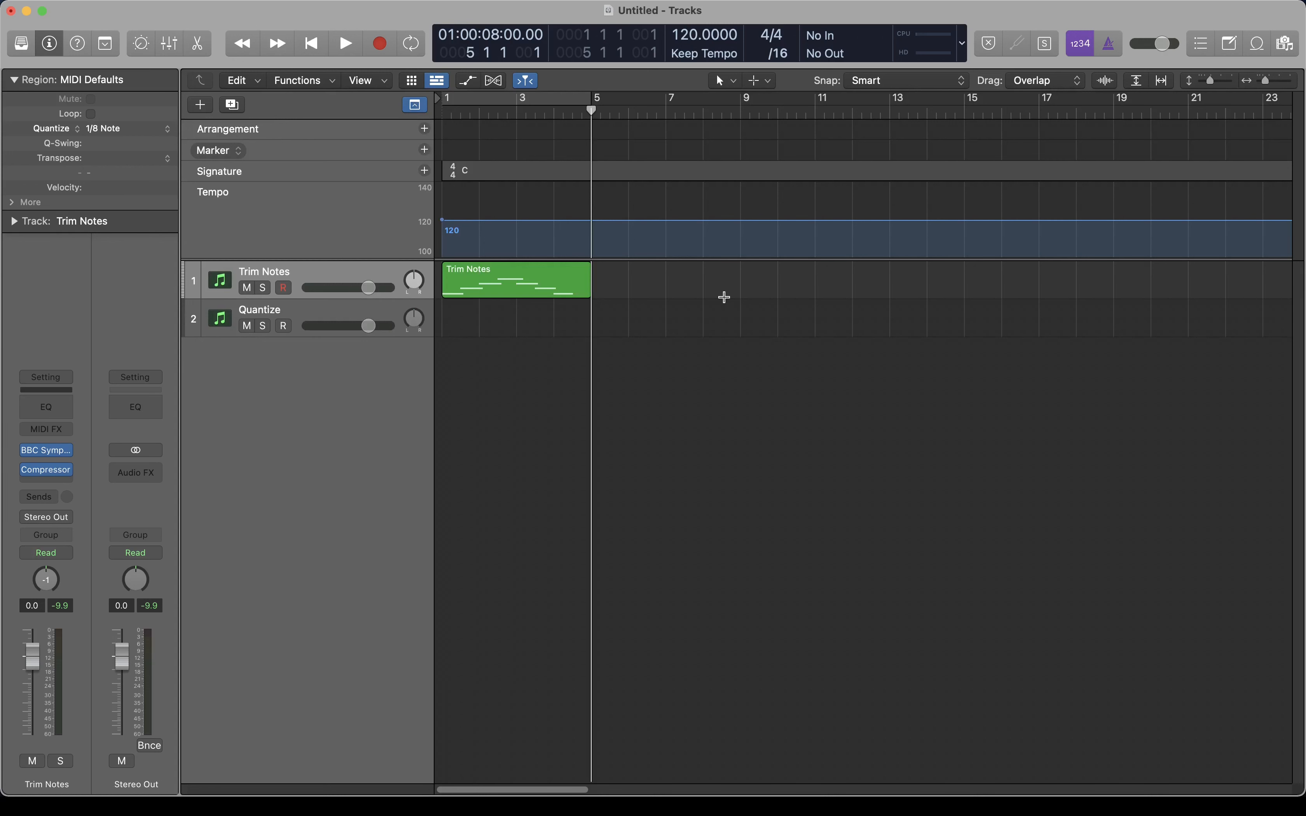
key(alt+apostrophe)
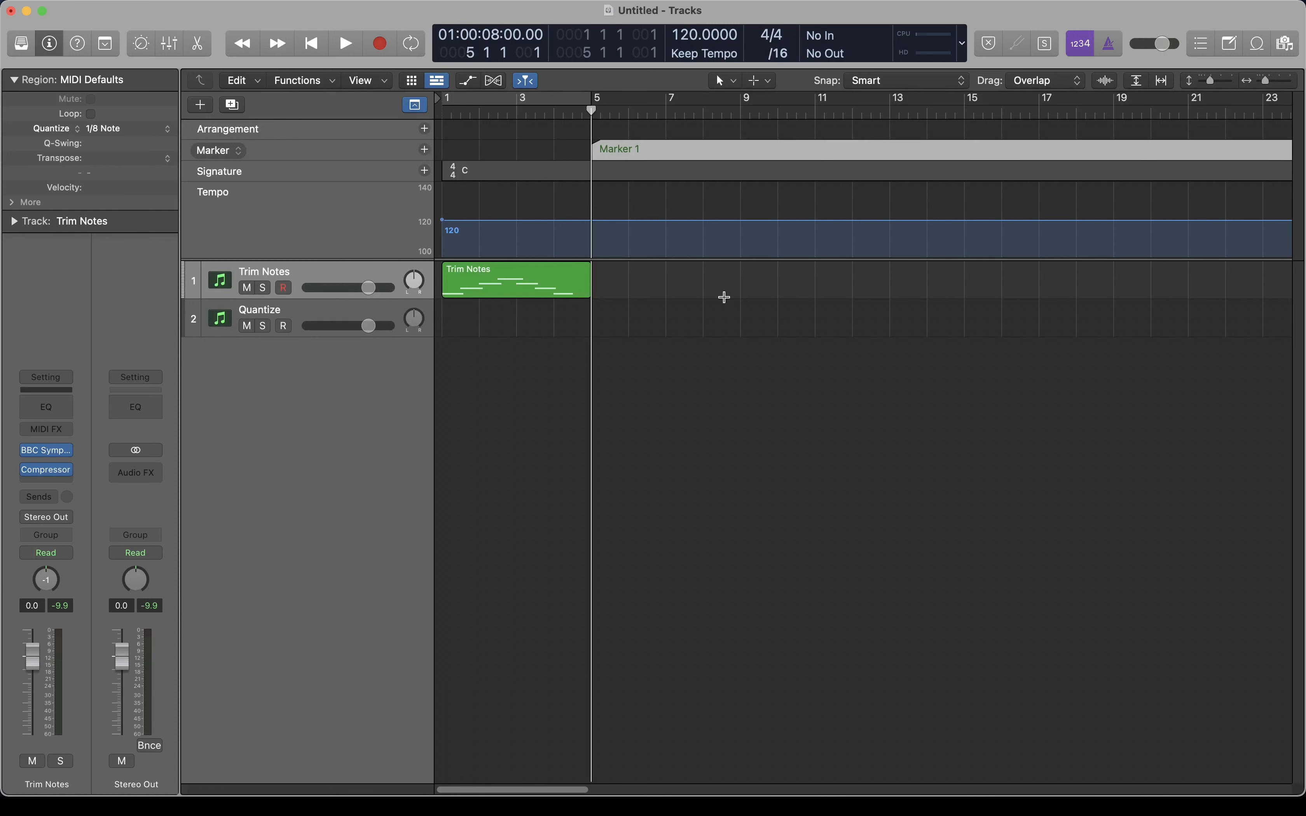
Rename the marker at bar 5 as 1
double_click(655, 141)
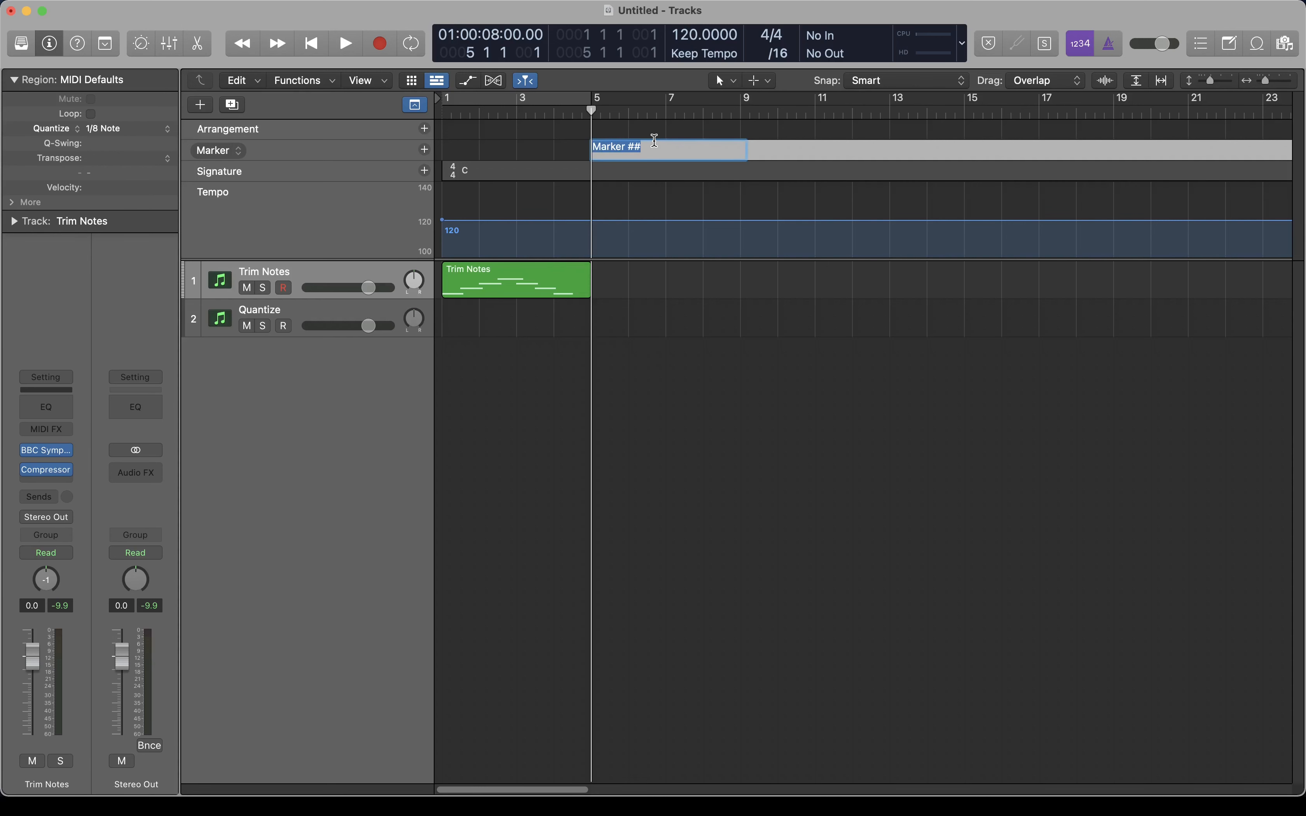
text(1)
key(Return)
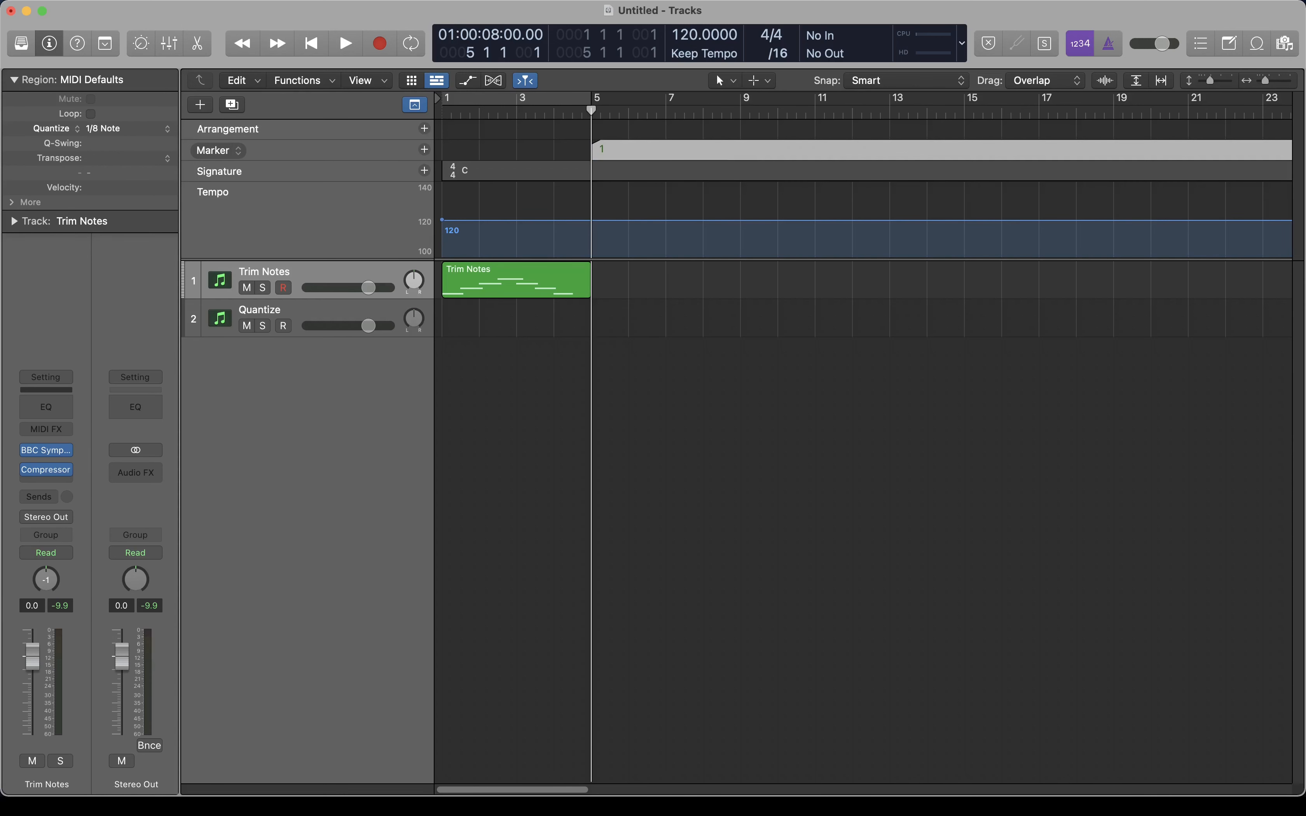
key(space)
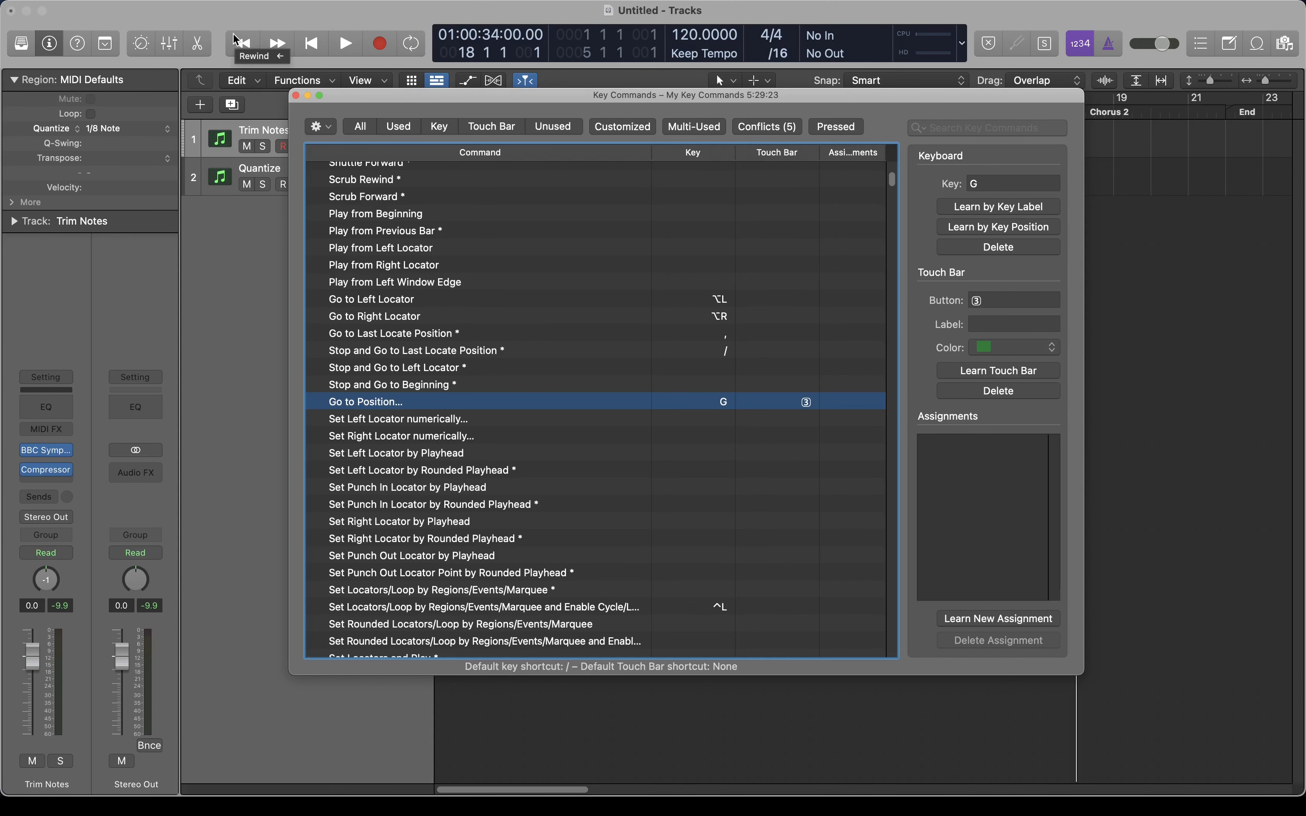
Close the key commands list and move the playhead to bar 5 with Go To Position
click(296, 96)
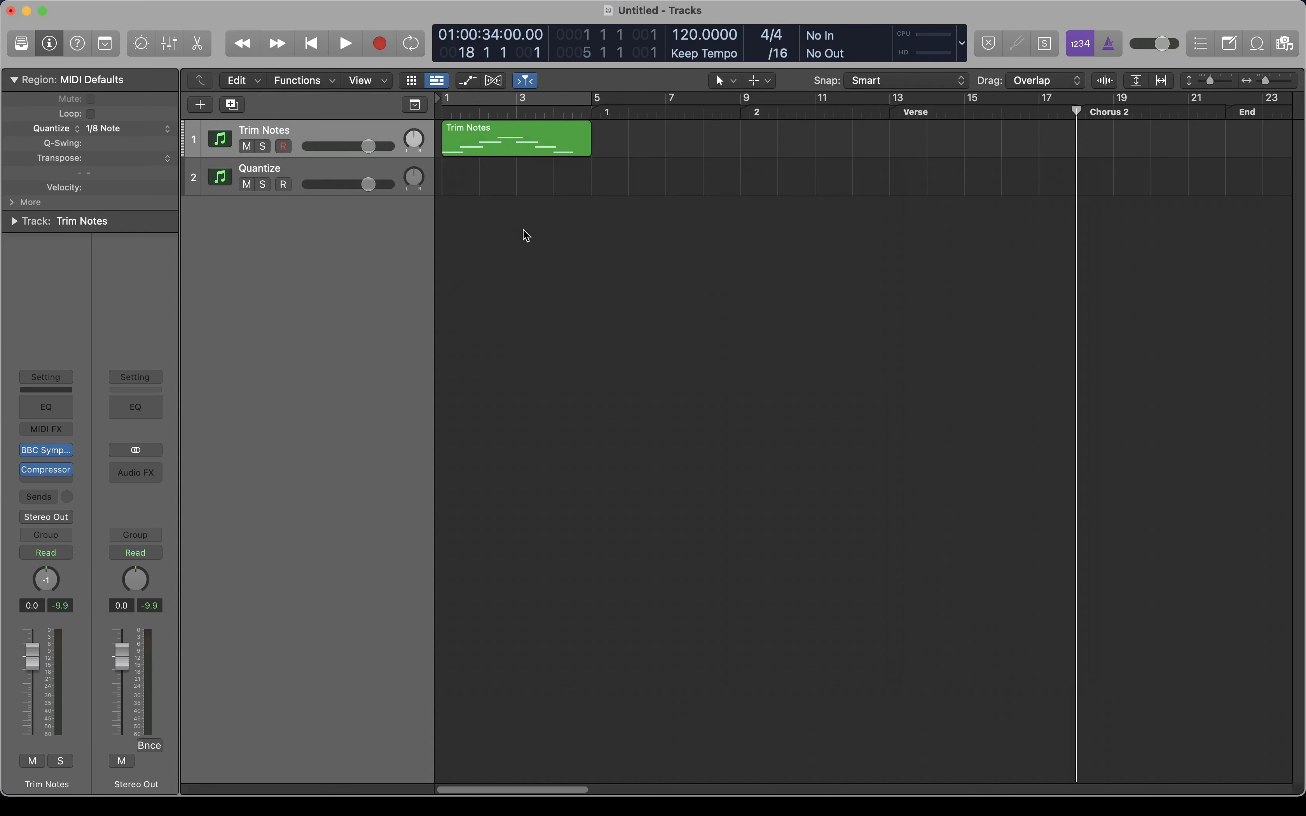
key(slash)
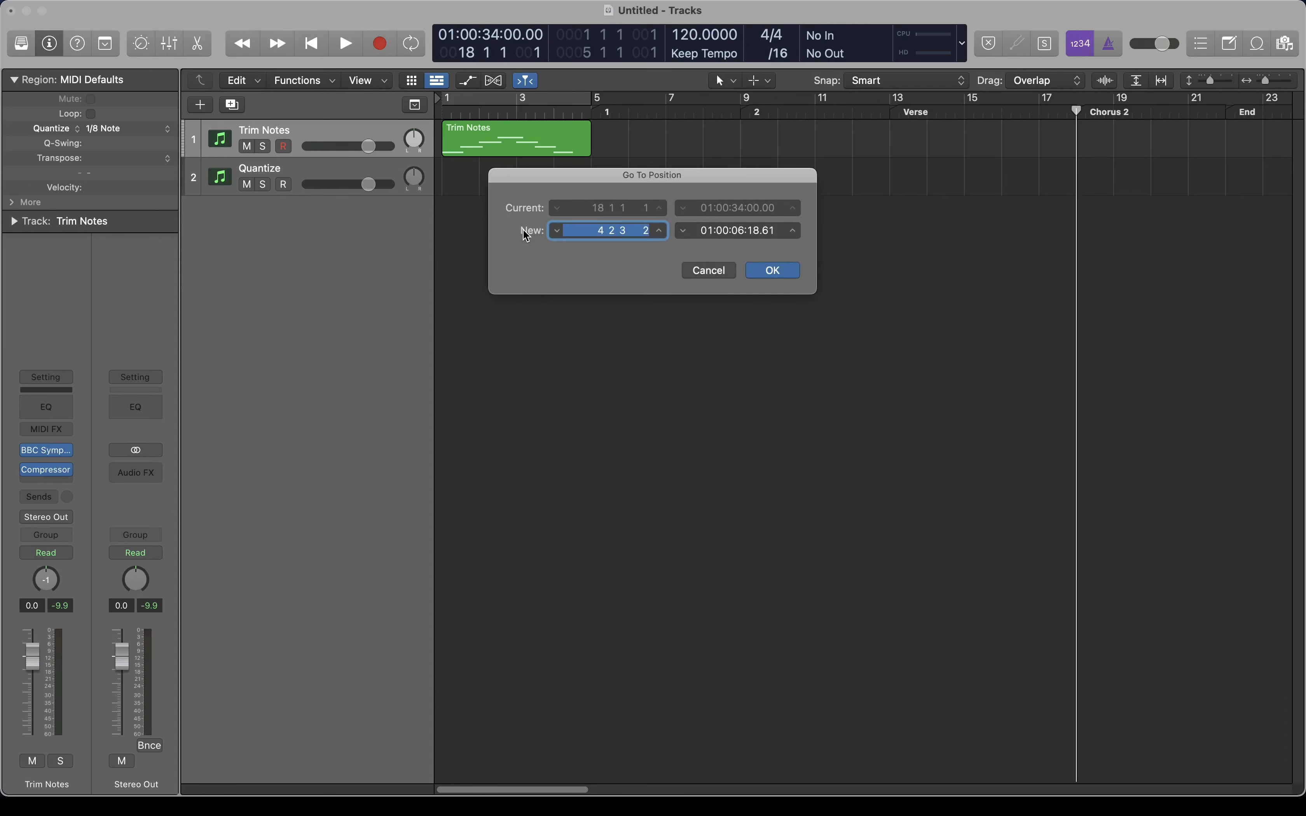
text(5)
key(Return)
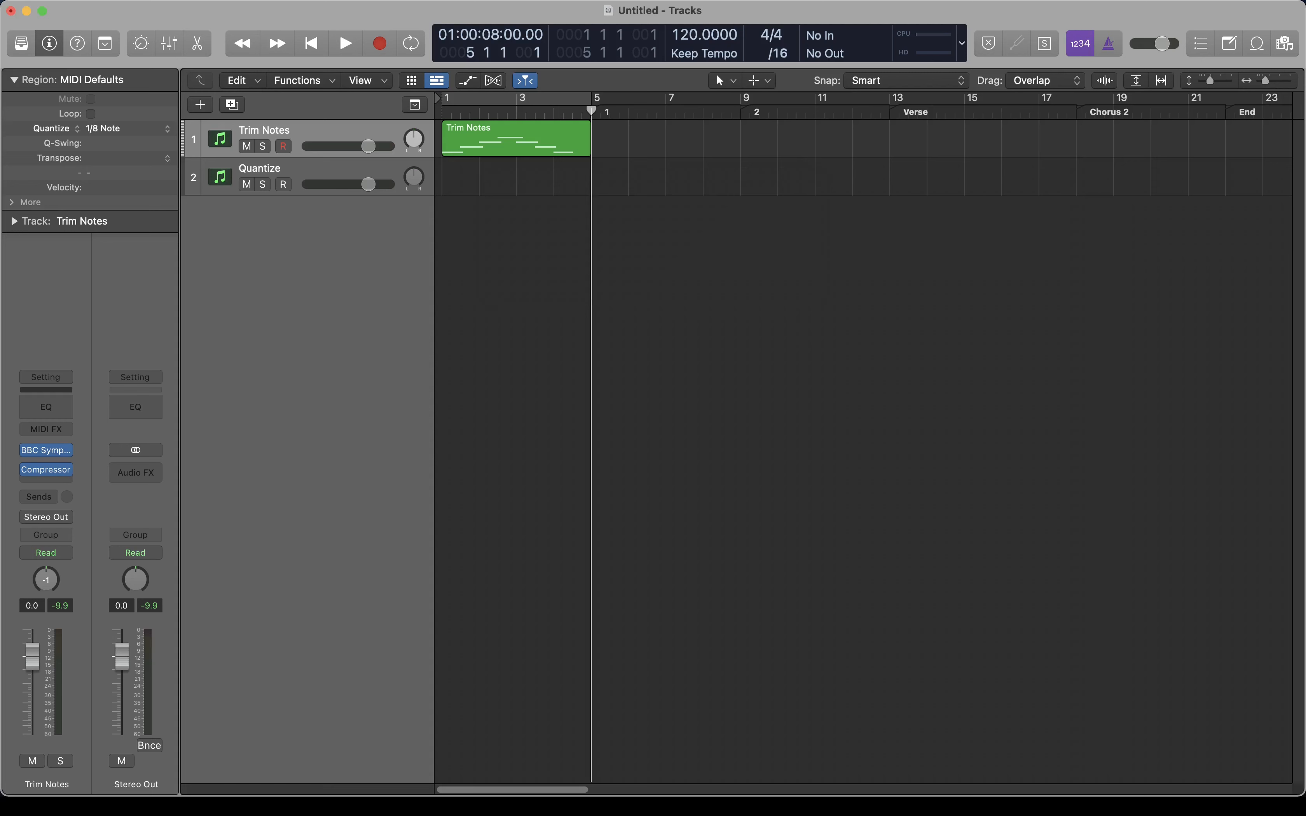
Move the playhead to bar 99 with Go To Position
key(slash)
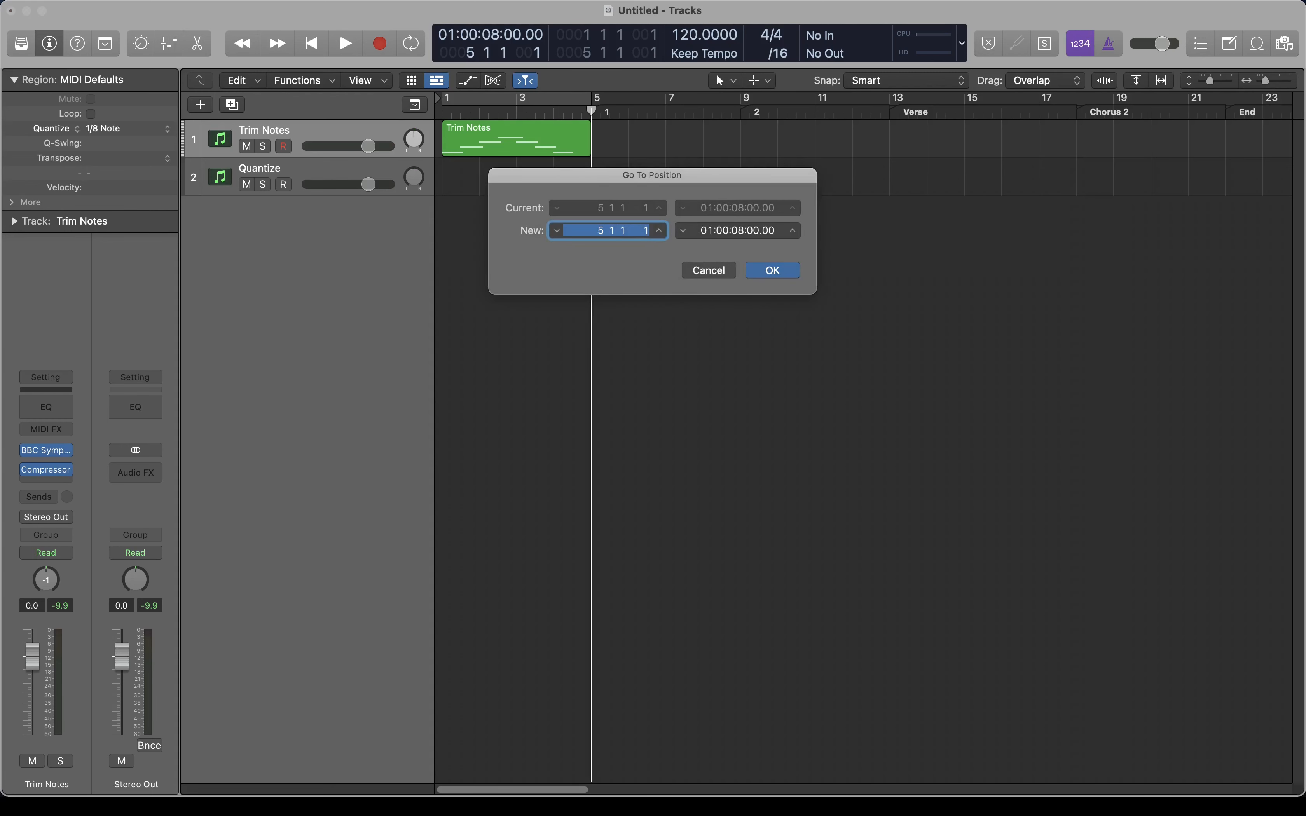
text(99)
key(Return)
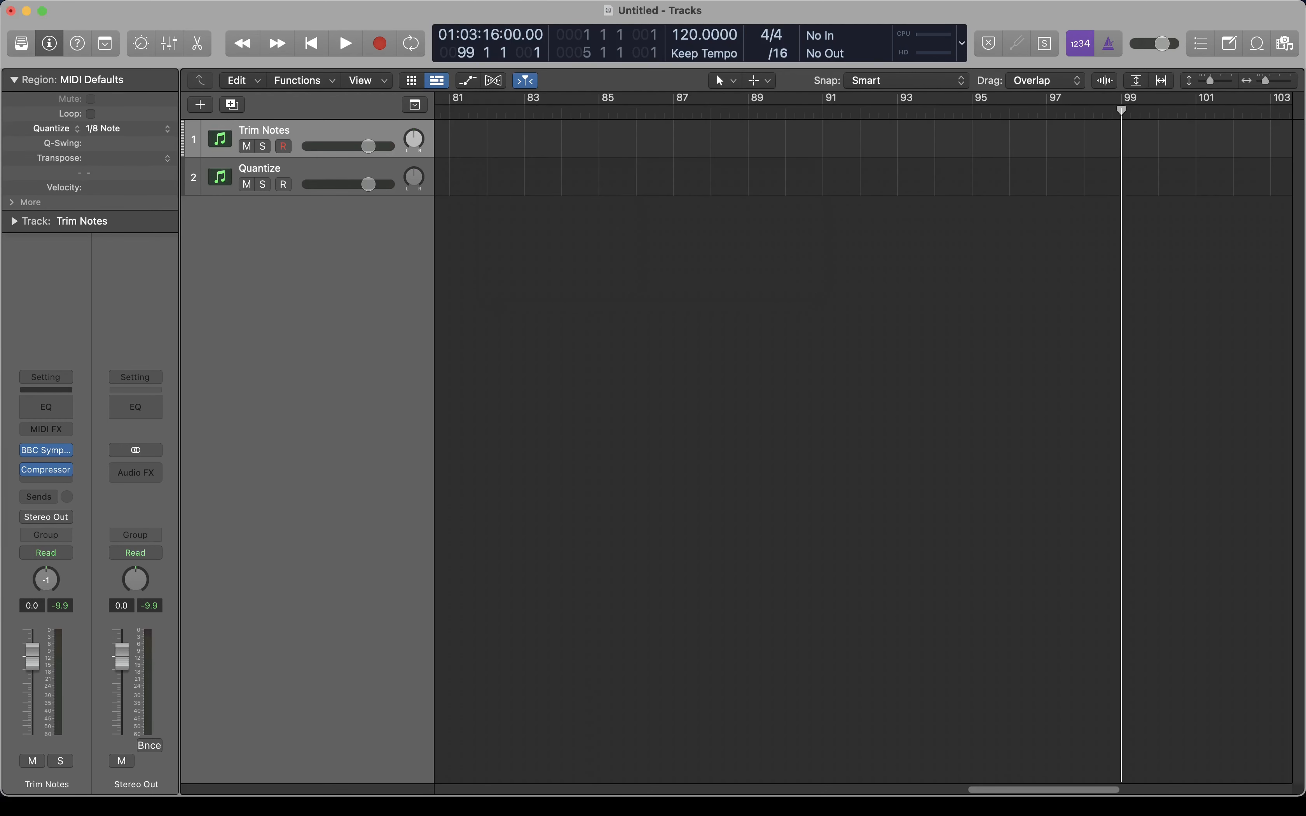
Move the playhead to bar 13 with Go To Position and highlight Stop and Go to Last Locate Position in the key commands list
key(slash)
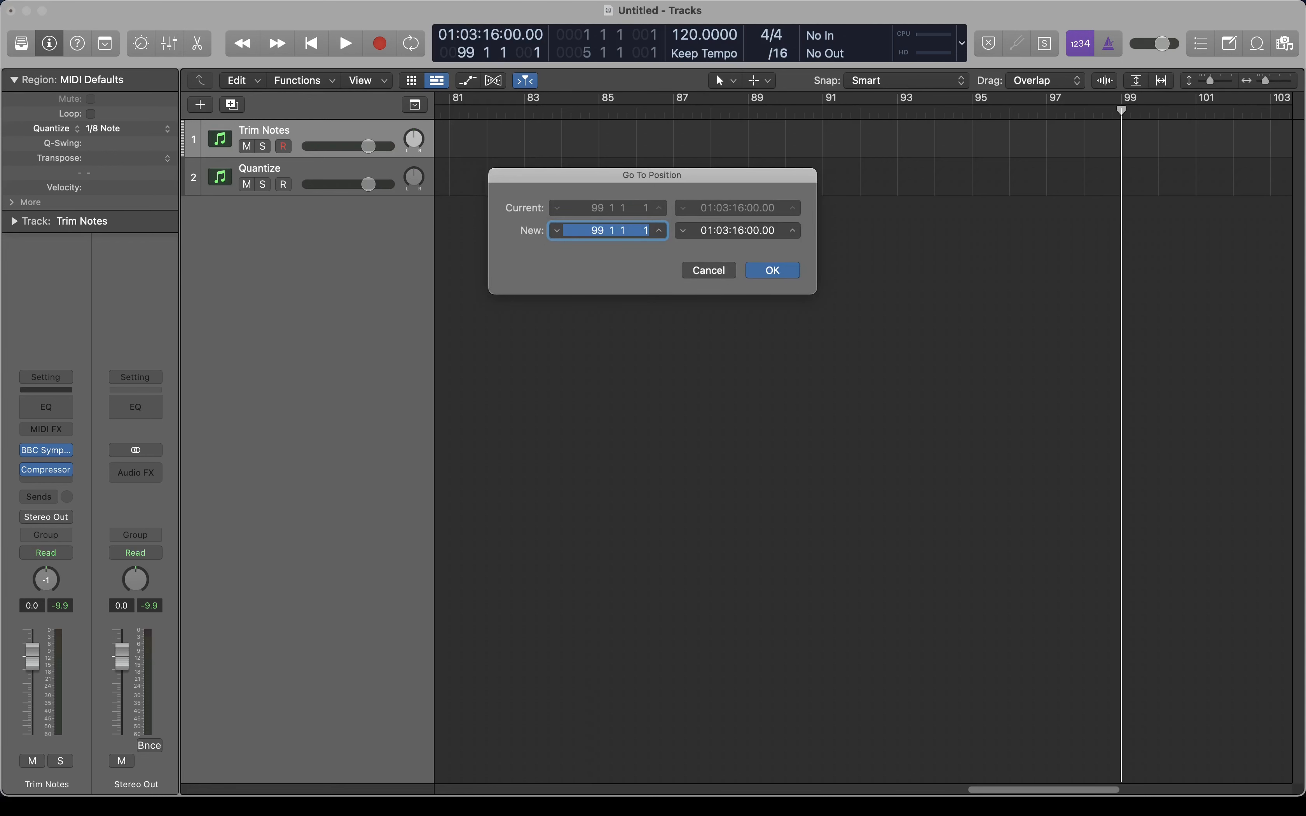
text(1)
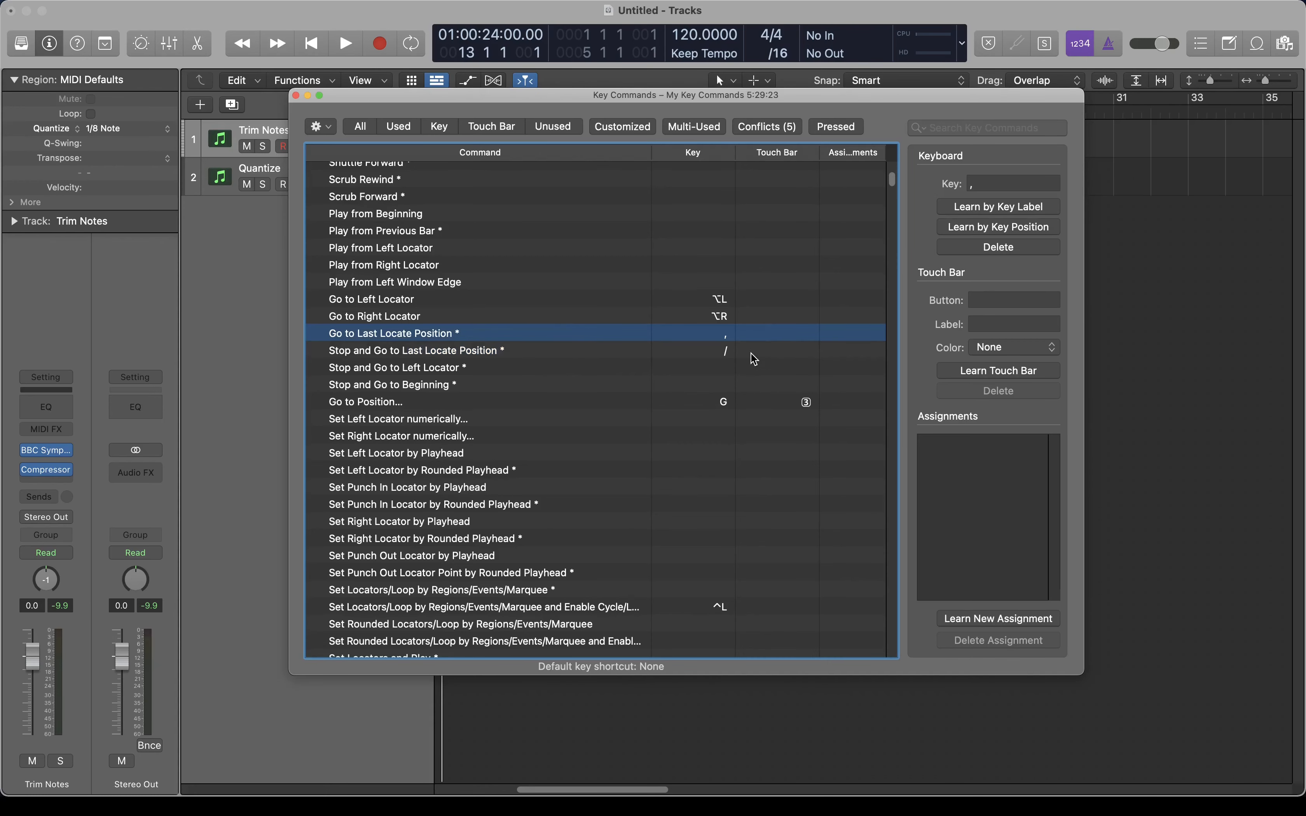
click(753, 355)
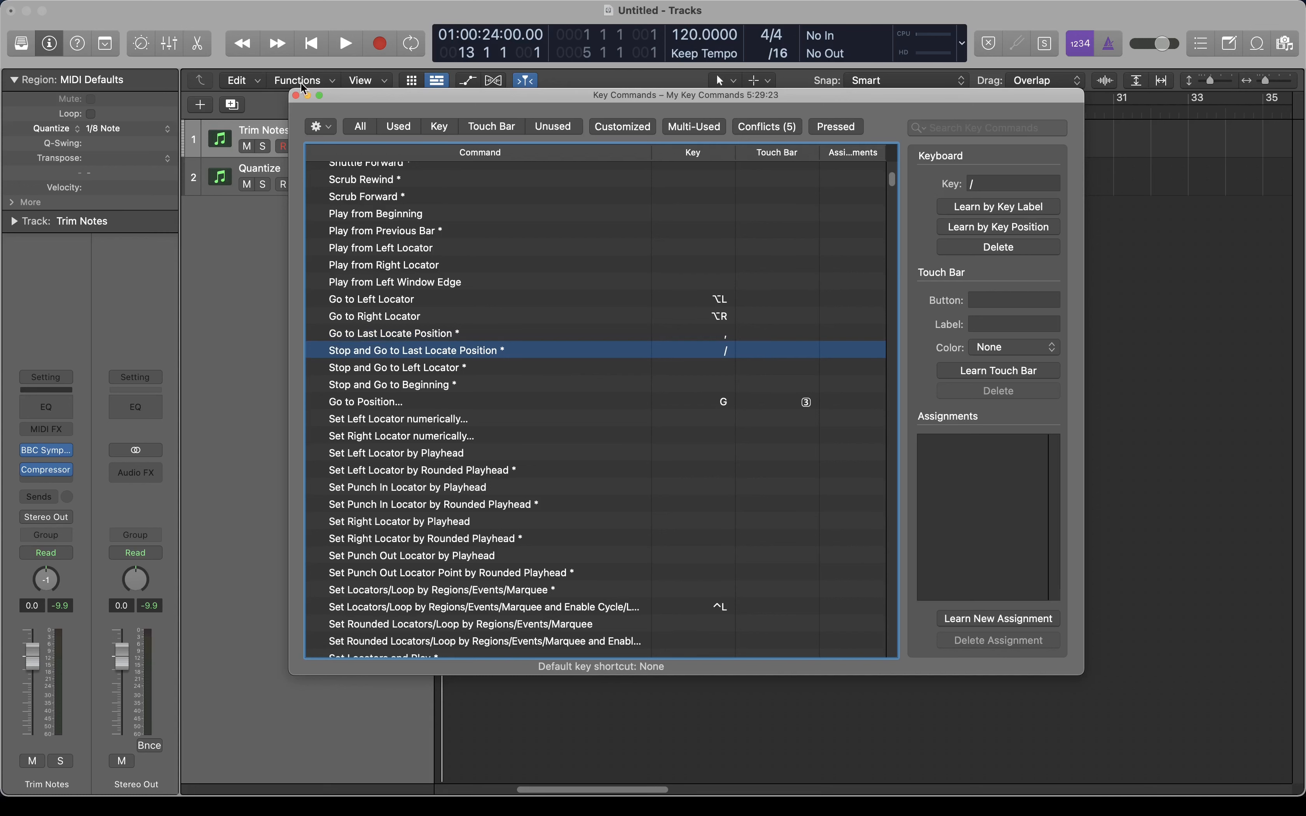
click(296, 96)
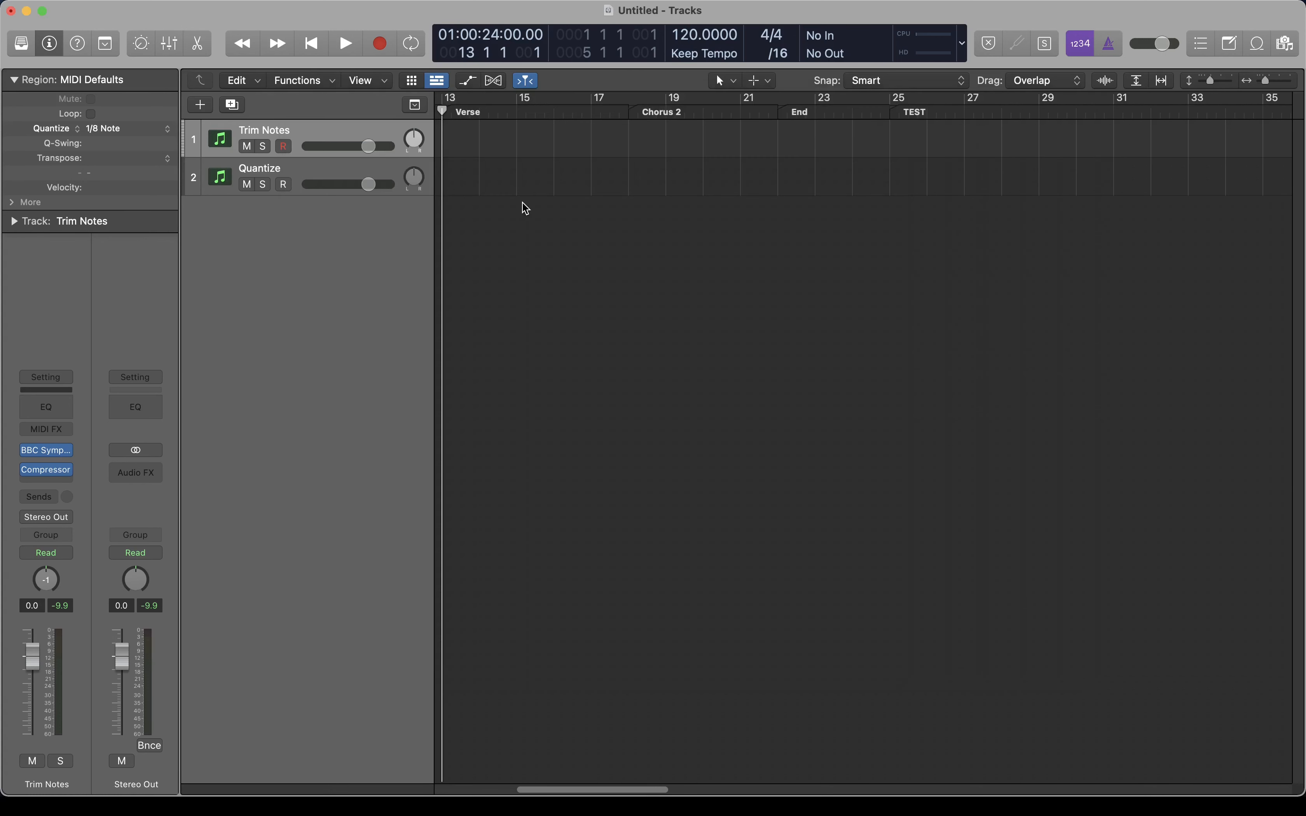
Start playback from bar 7 and repeatedly return the playhead to that position while the project keeps playing
scroll(635, 233, left, 10)
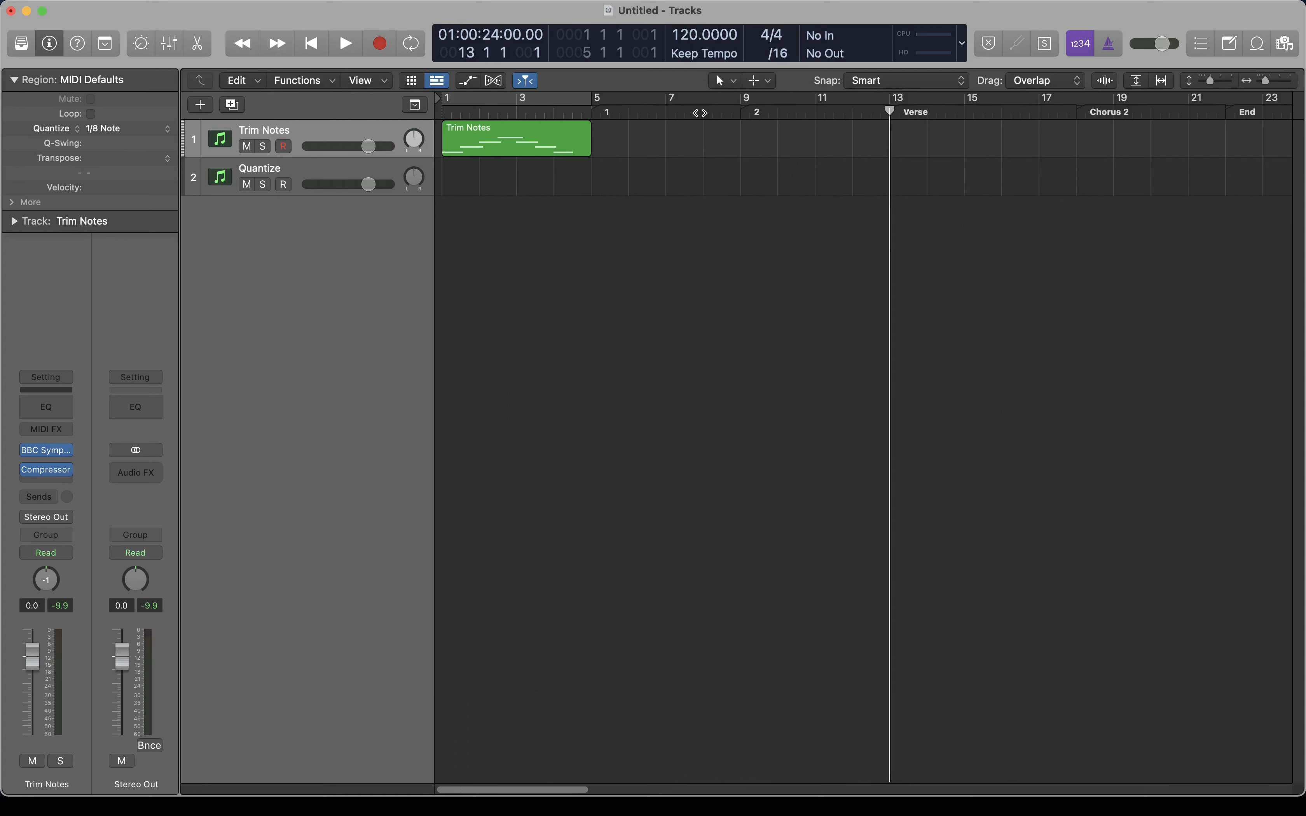
click(663, 112)
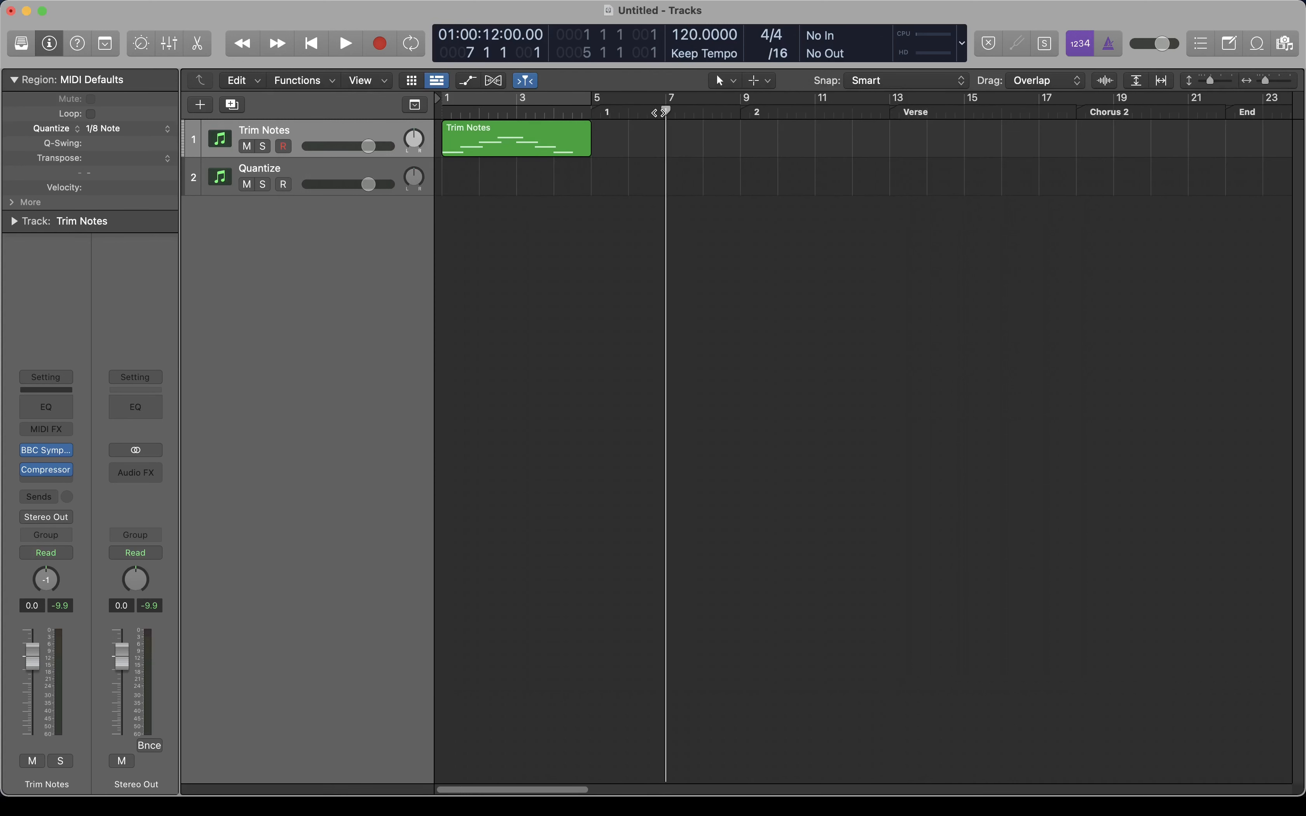
key(space)
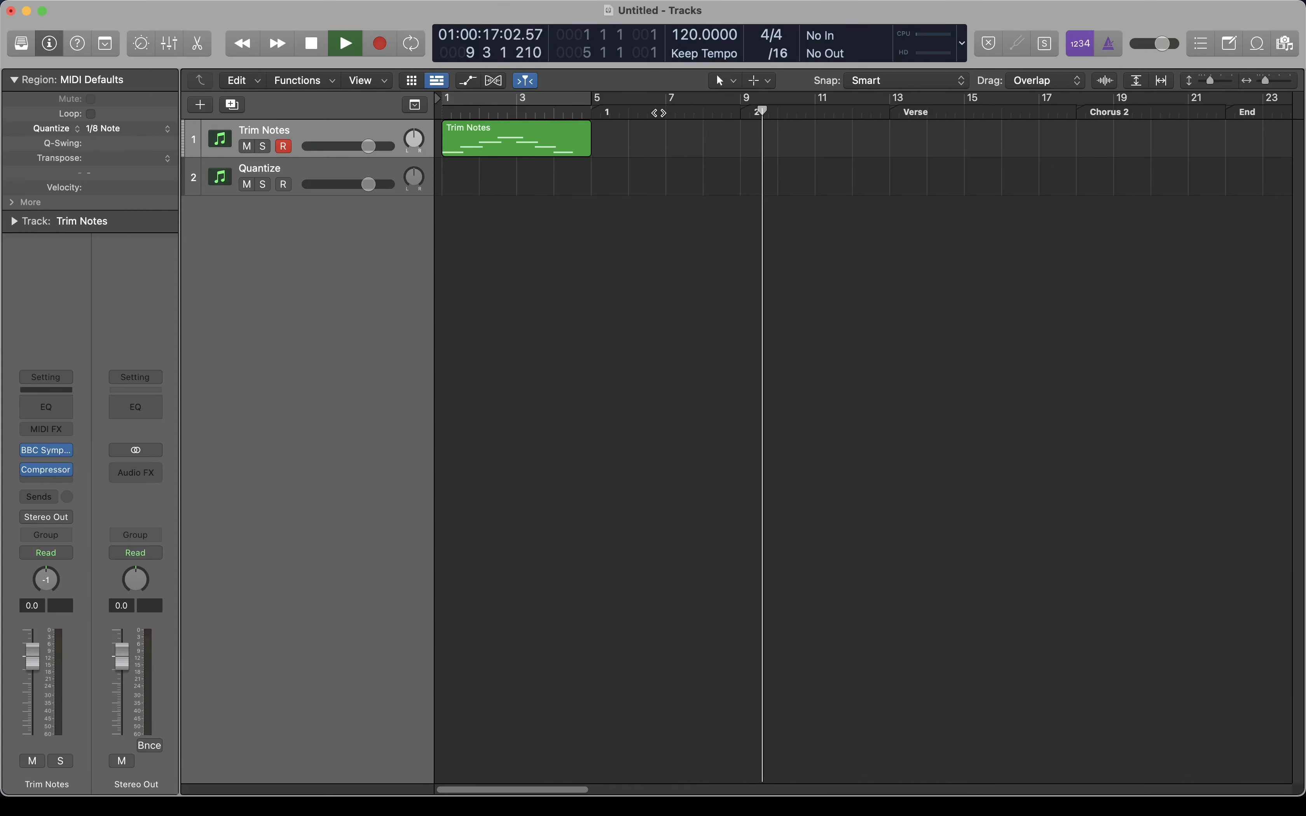
click(659, 113)
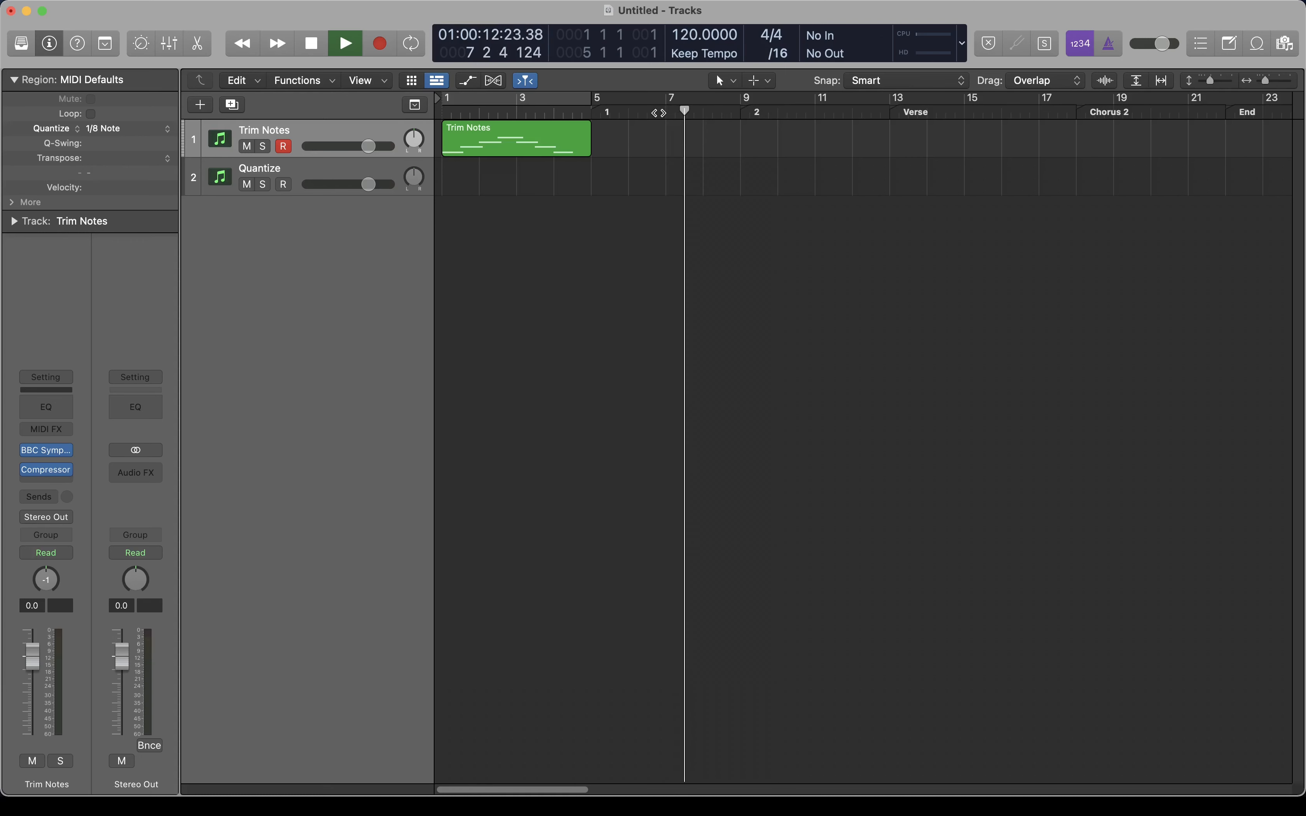
click(658, 113)
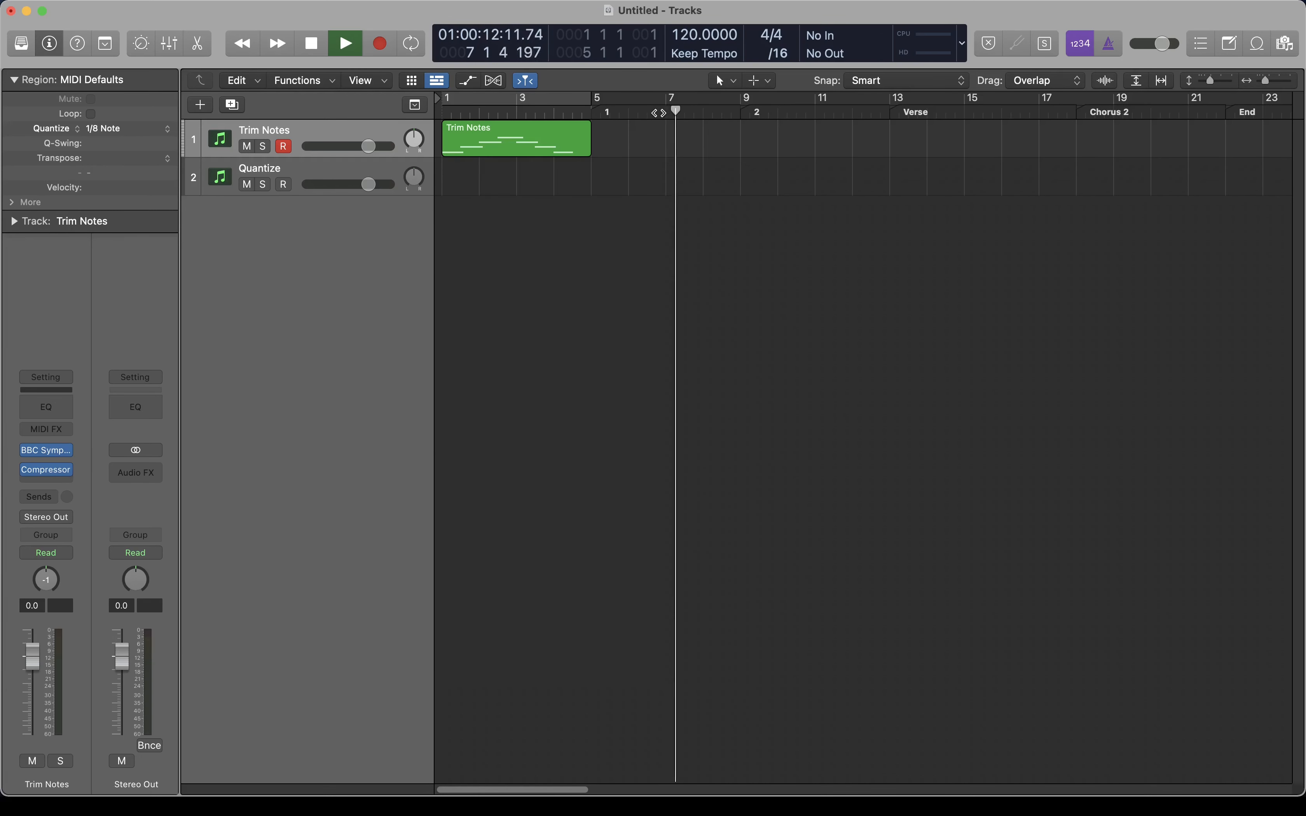
click(659, 113)
click(658, 113)
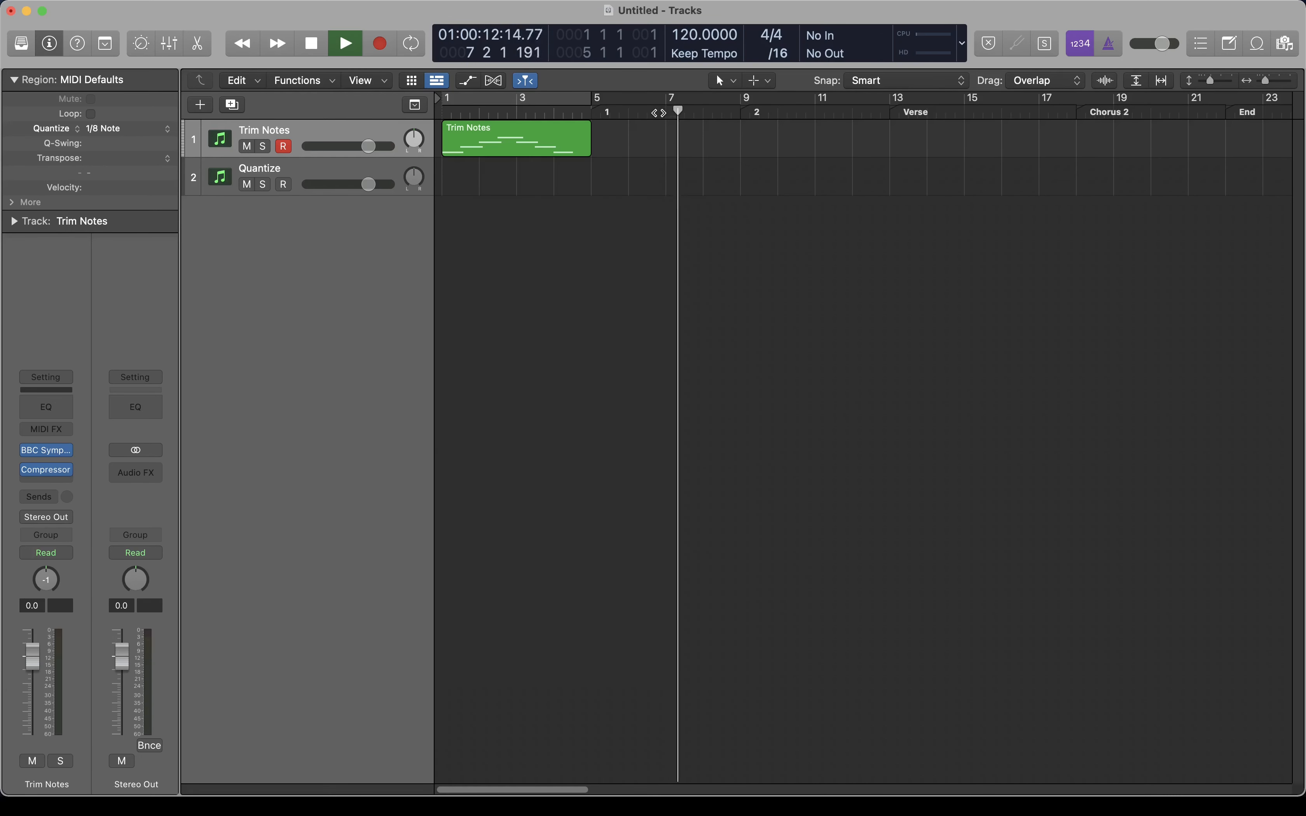
click(658, 113)
click(658, 113)
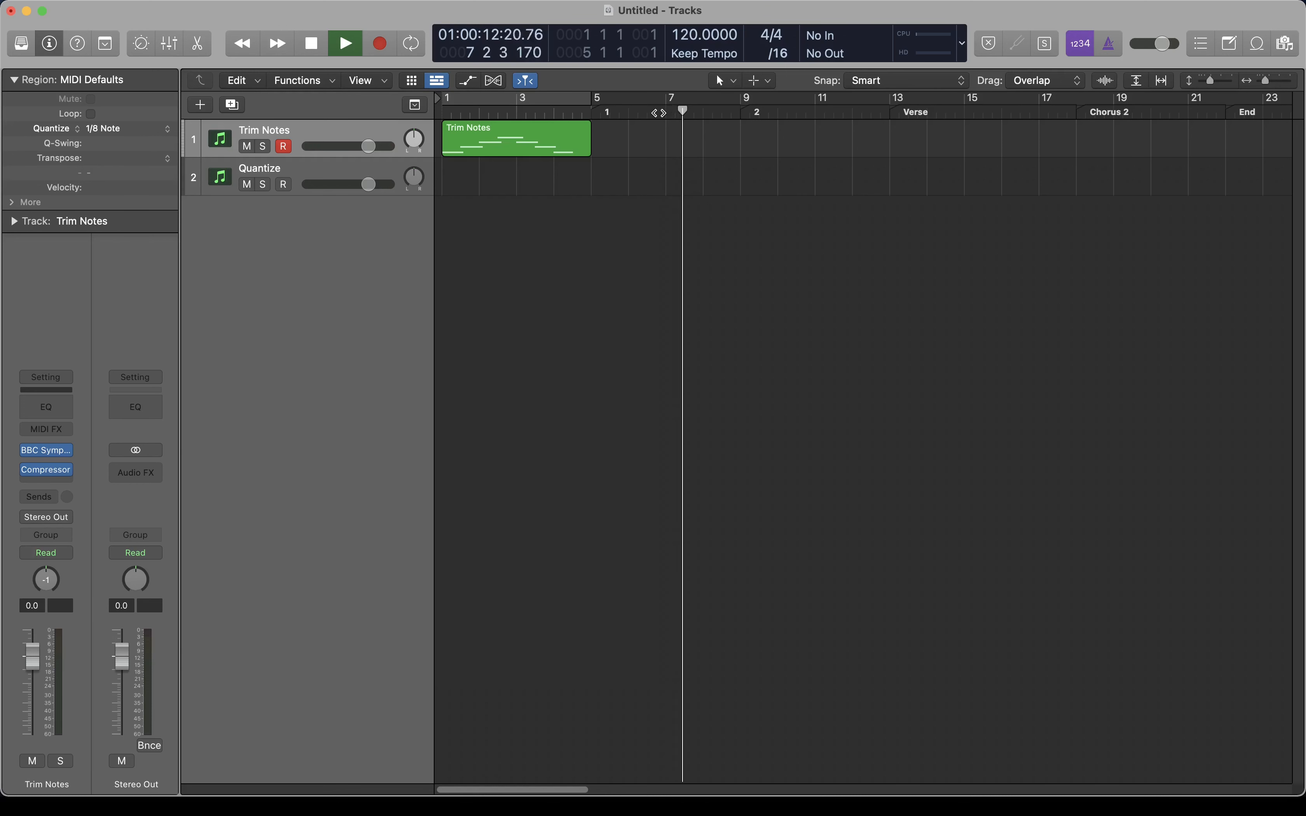
Stop playback with a return to the last locate position at bar 7, repeating the play and stop cycle twice
key(space)
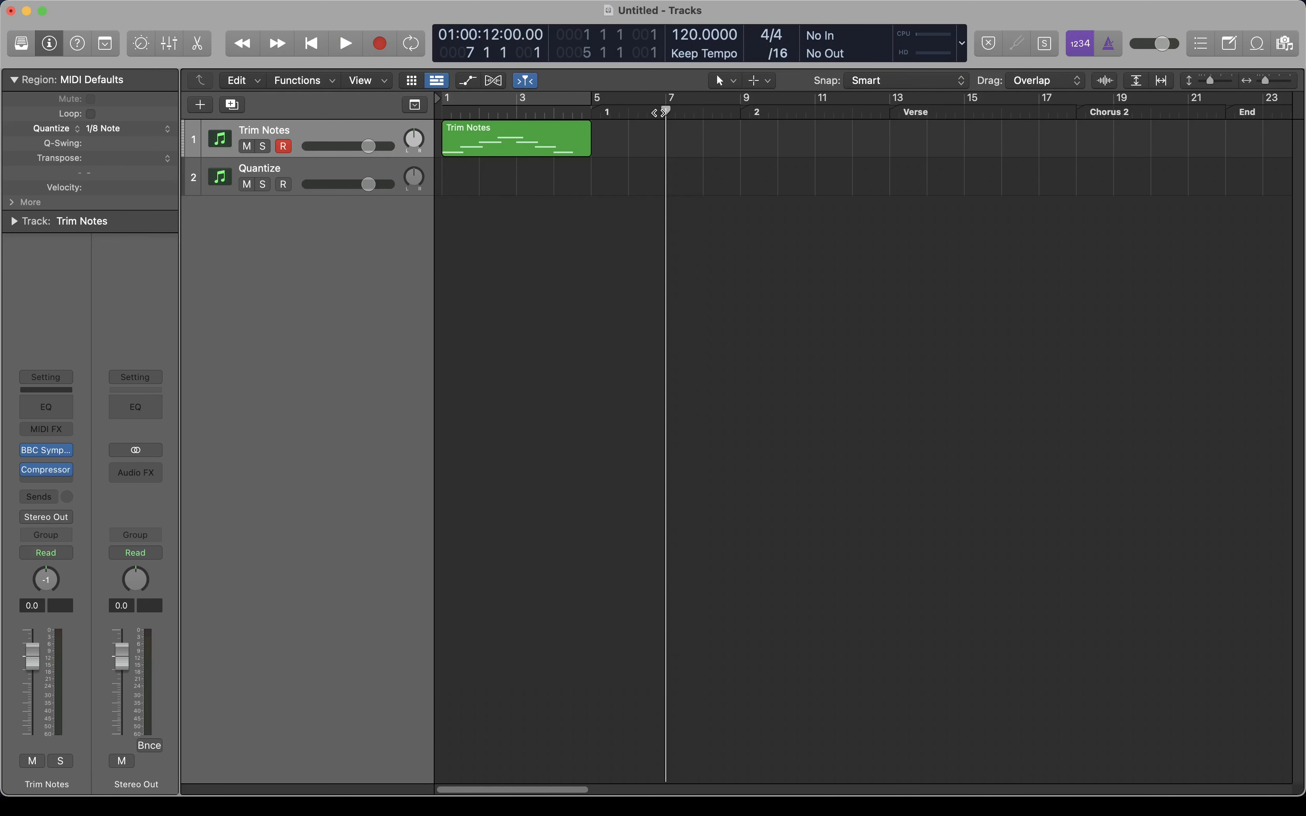
key(space)
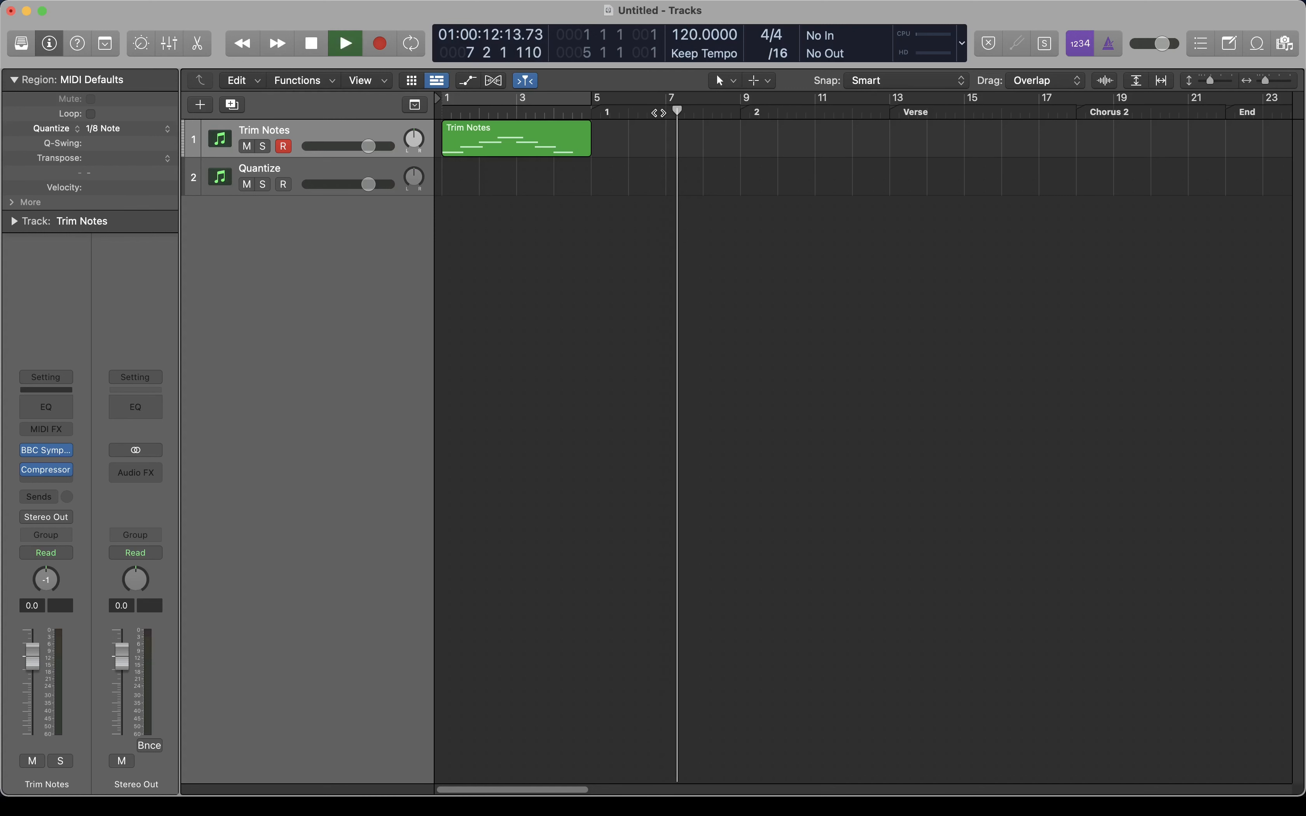
key(space)
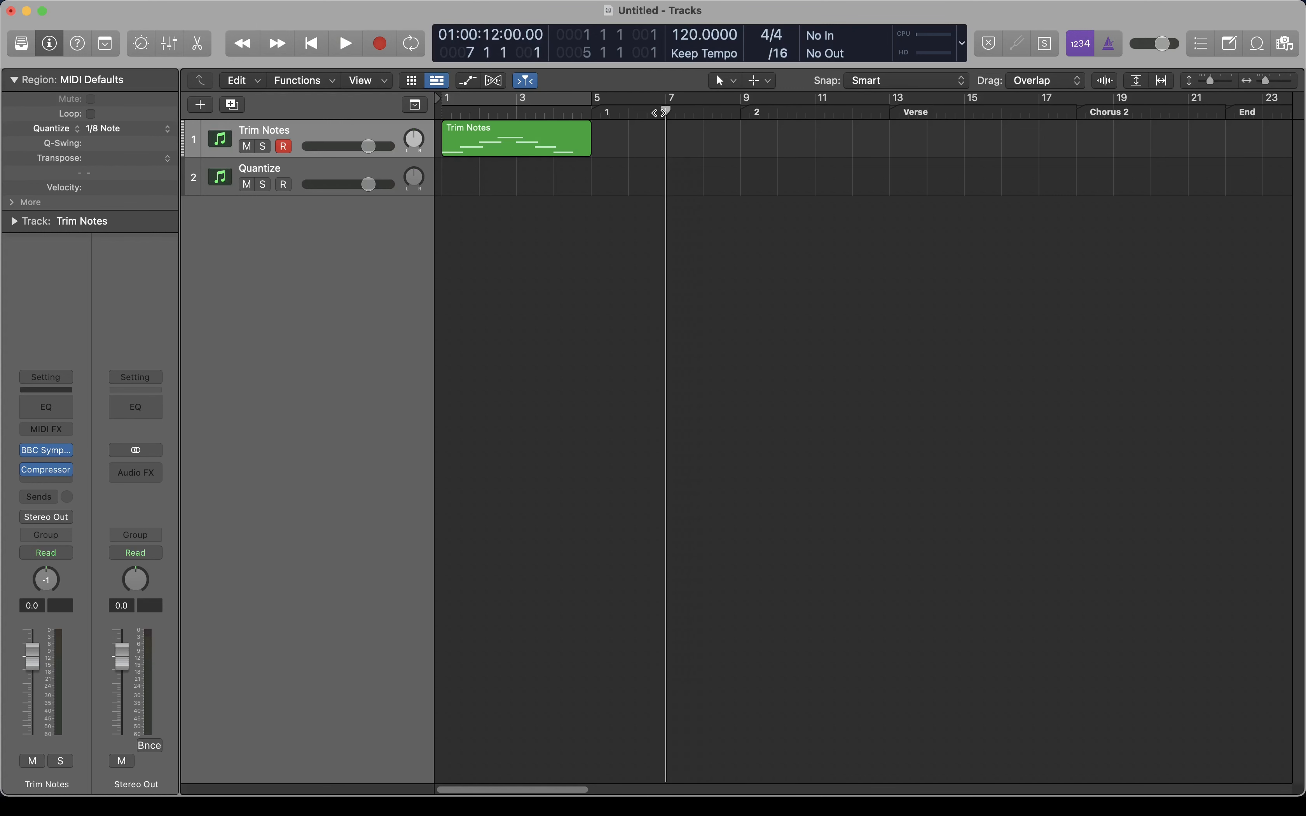
key(space)
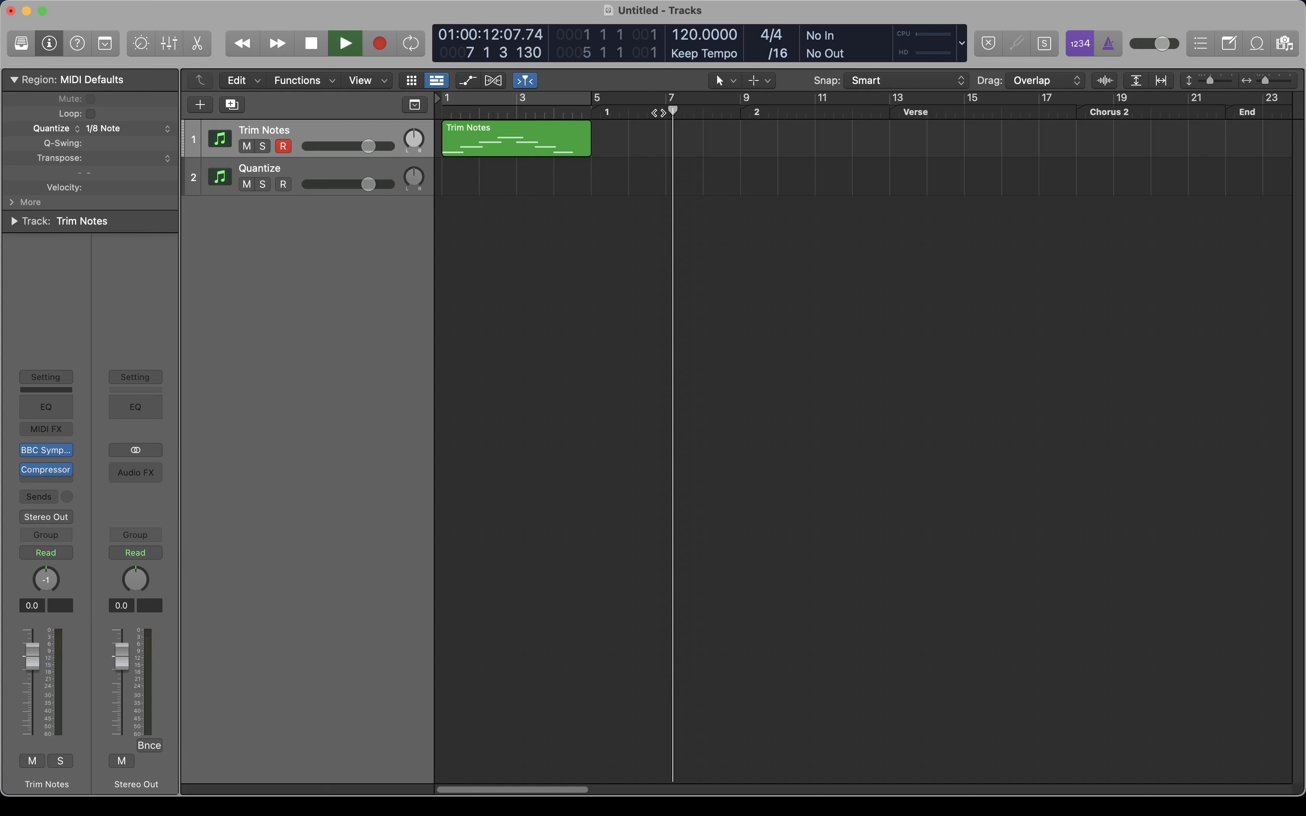
key(space)
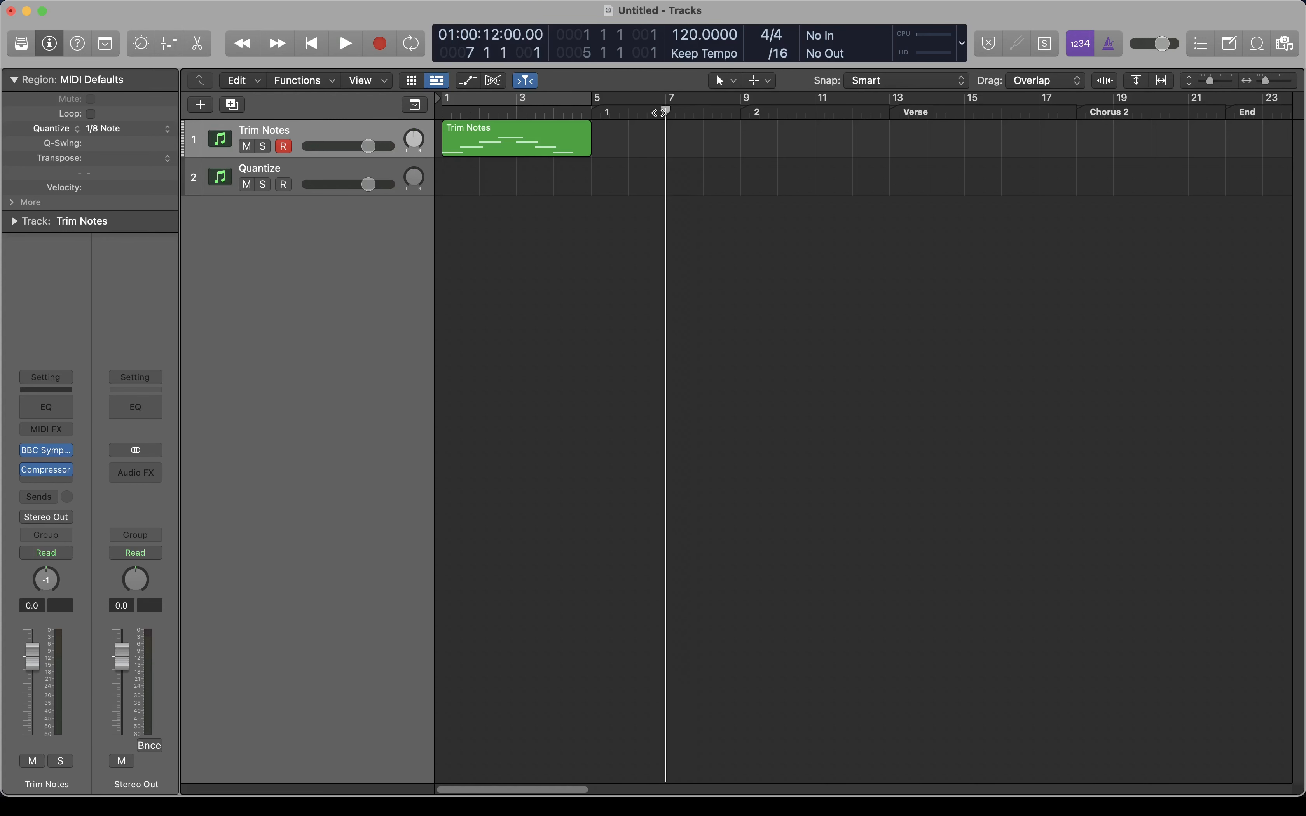
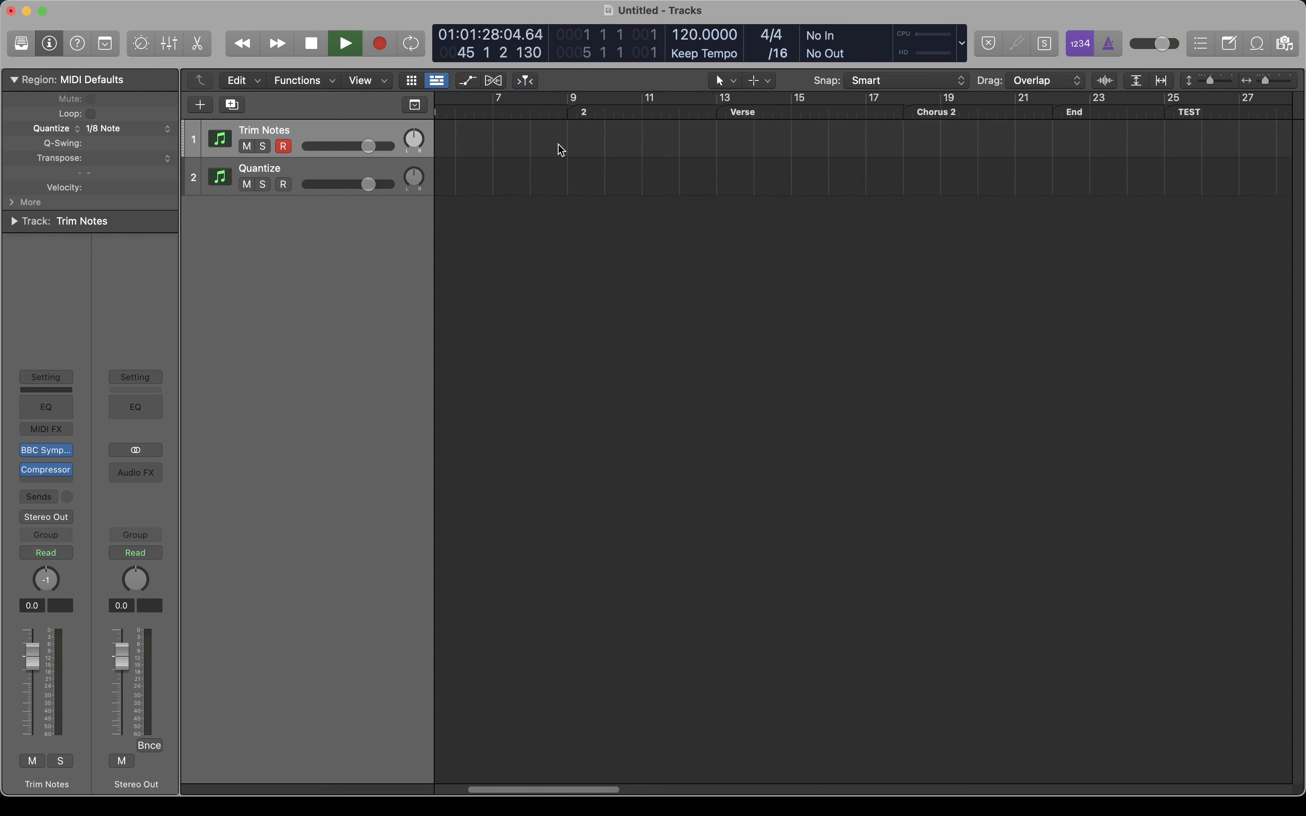
Turn on Catch Playhead in the Tracks area and close the key commands list
click(527, 81)
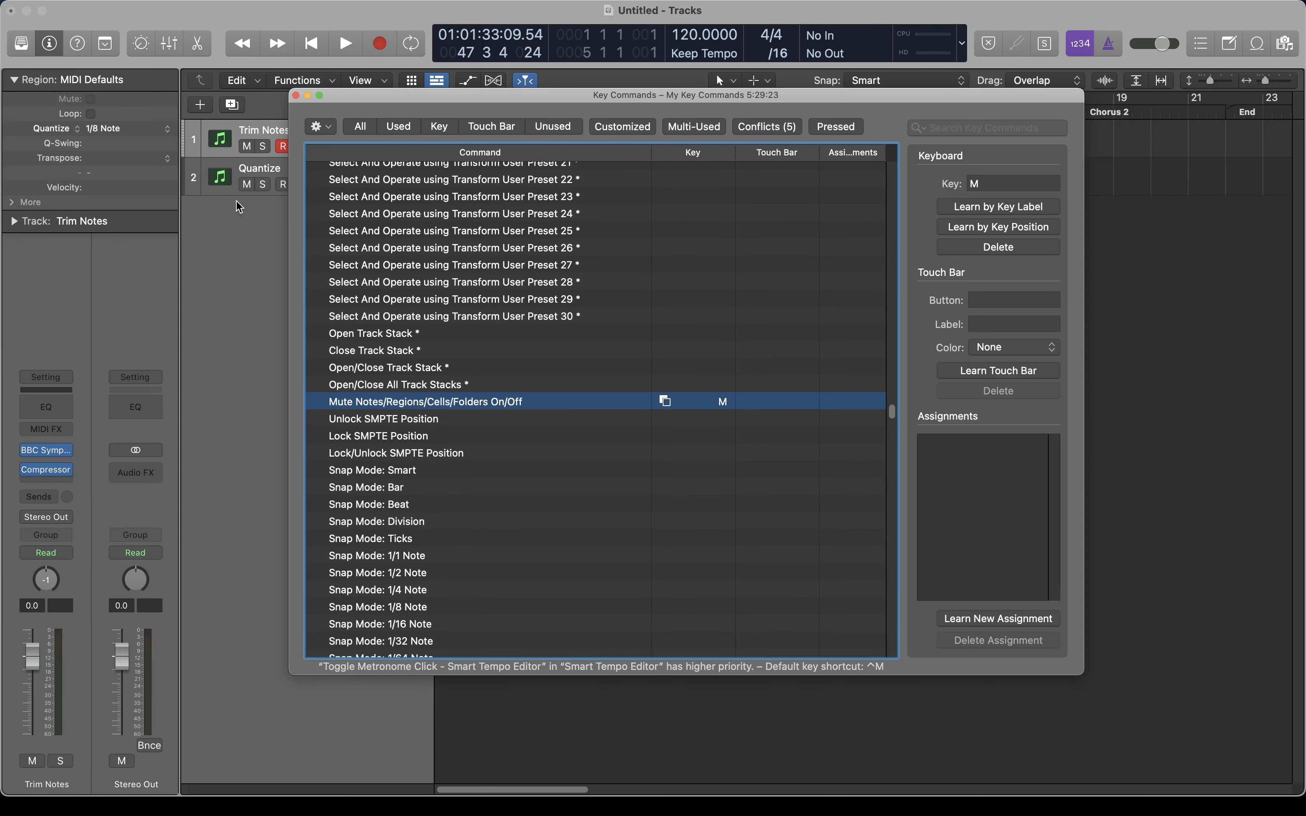
click(296, 96)
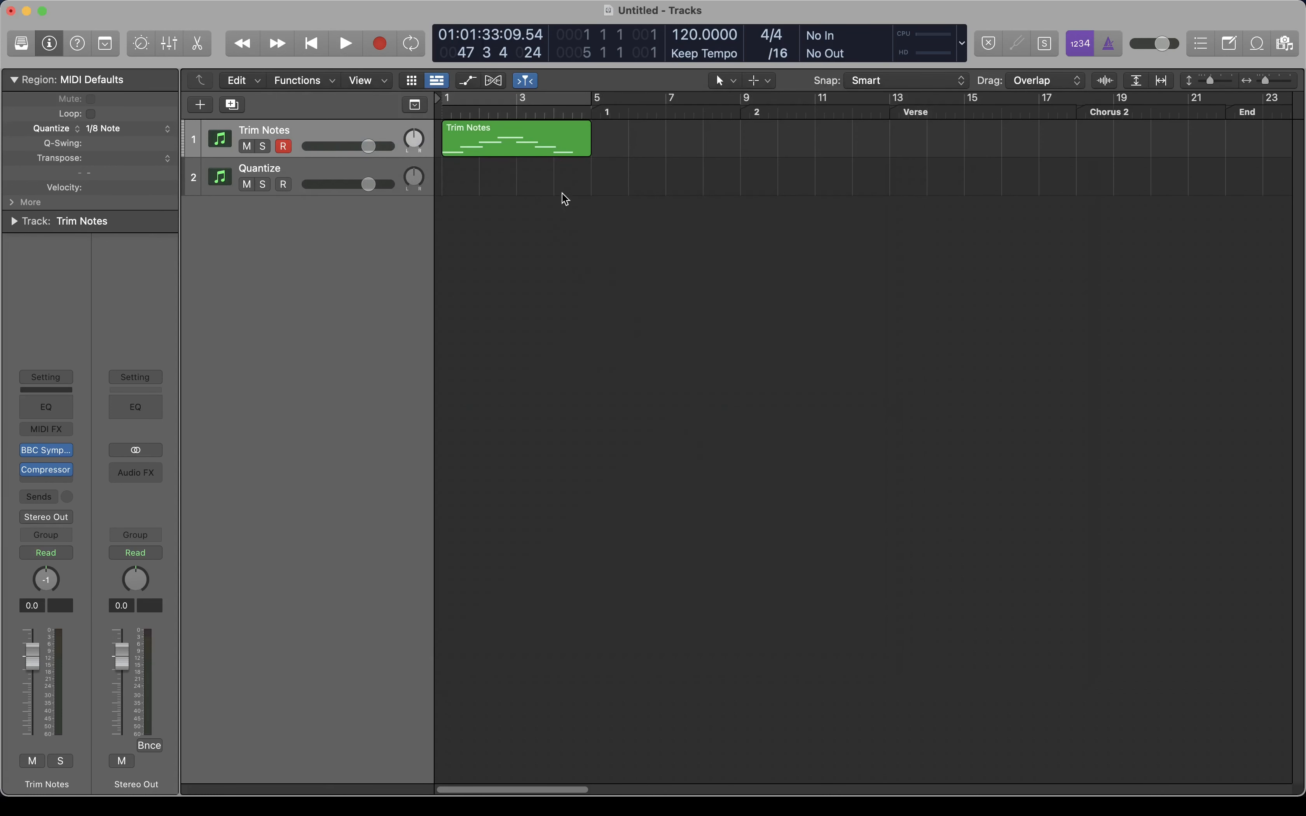
Mute the Trim Notes region at bar 1
click(517, 128)
key(m)
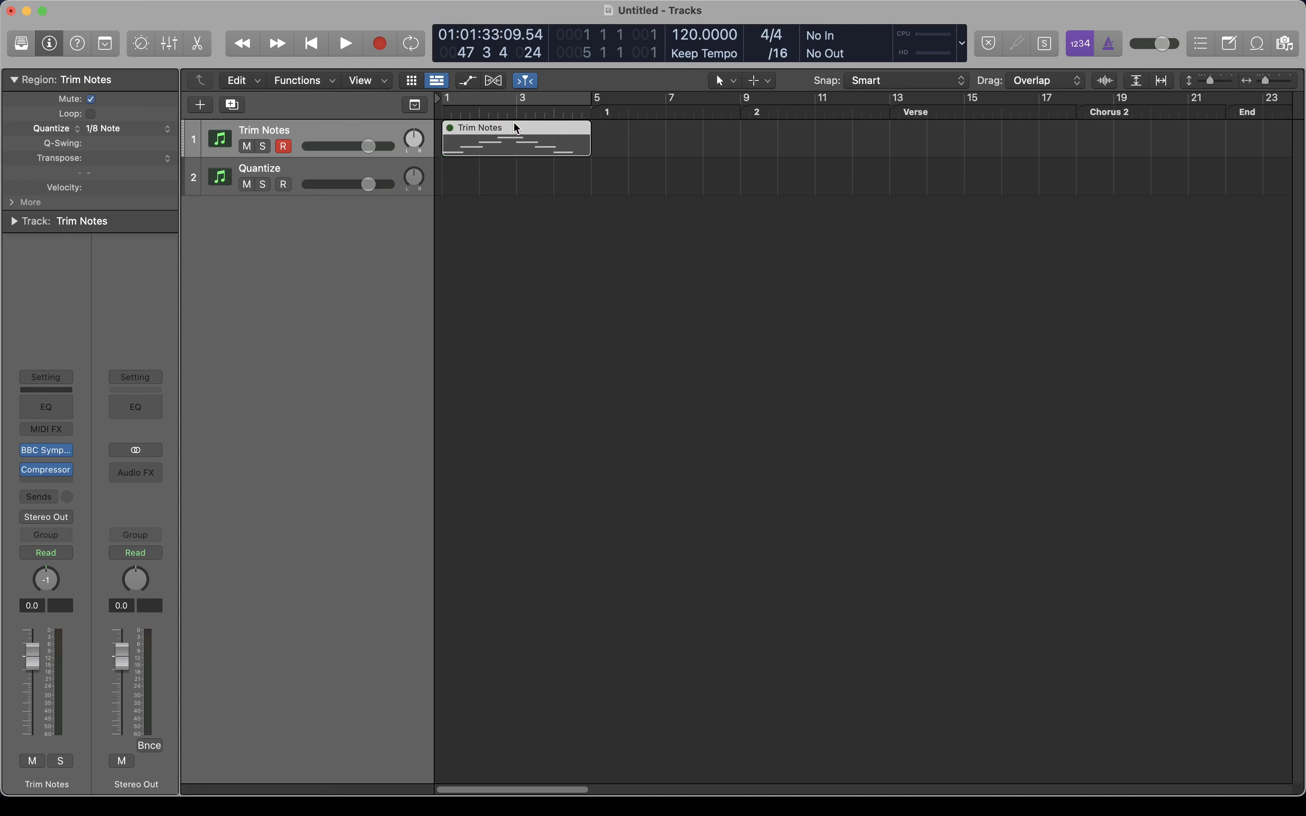
double_click(513, 118)
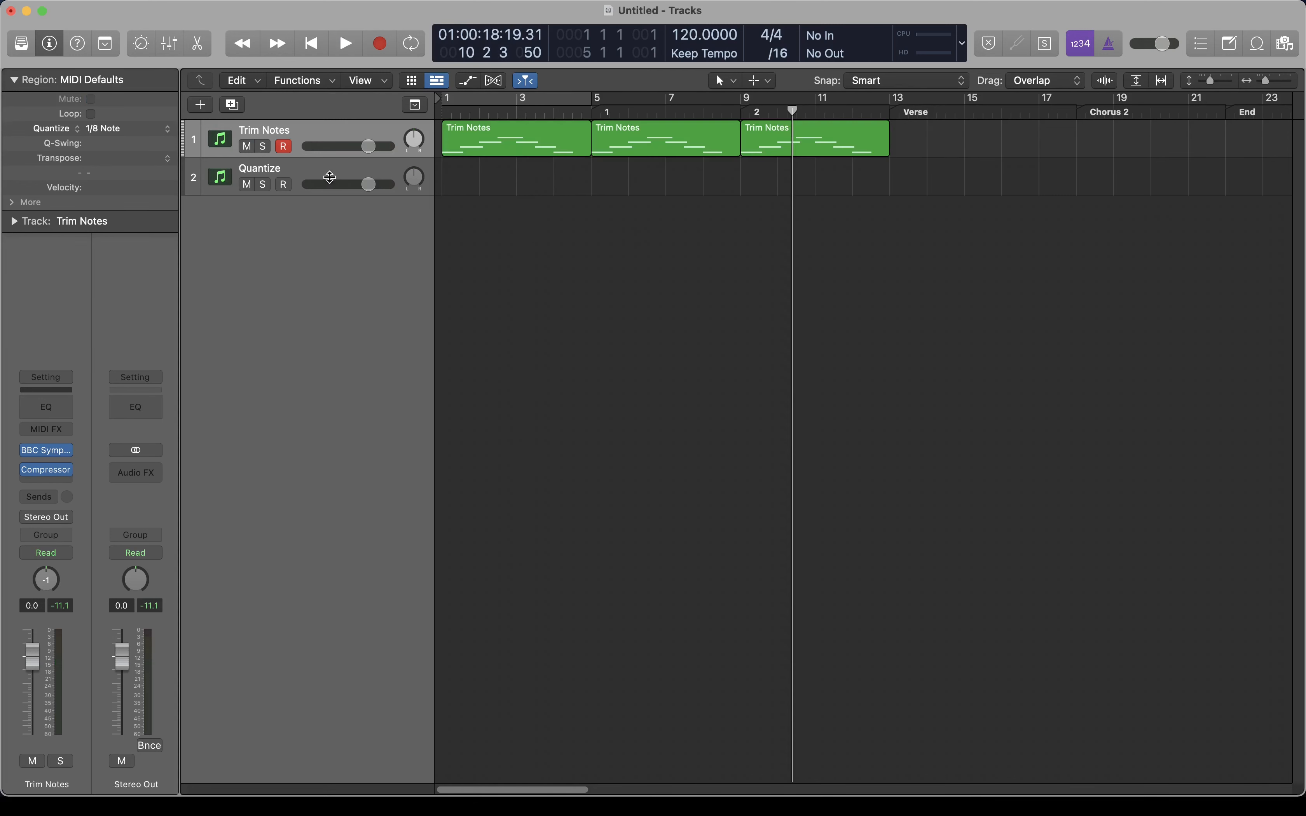
Mute the second Trim Notes region, starting at bar 5, and unmute it again
click(671, 155)
key(m)
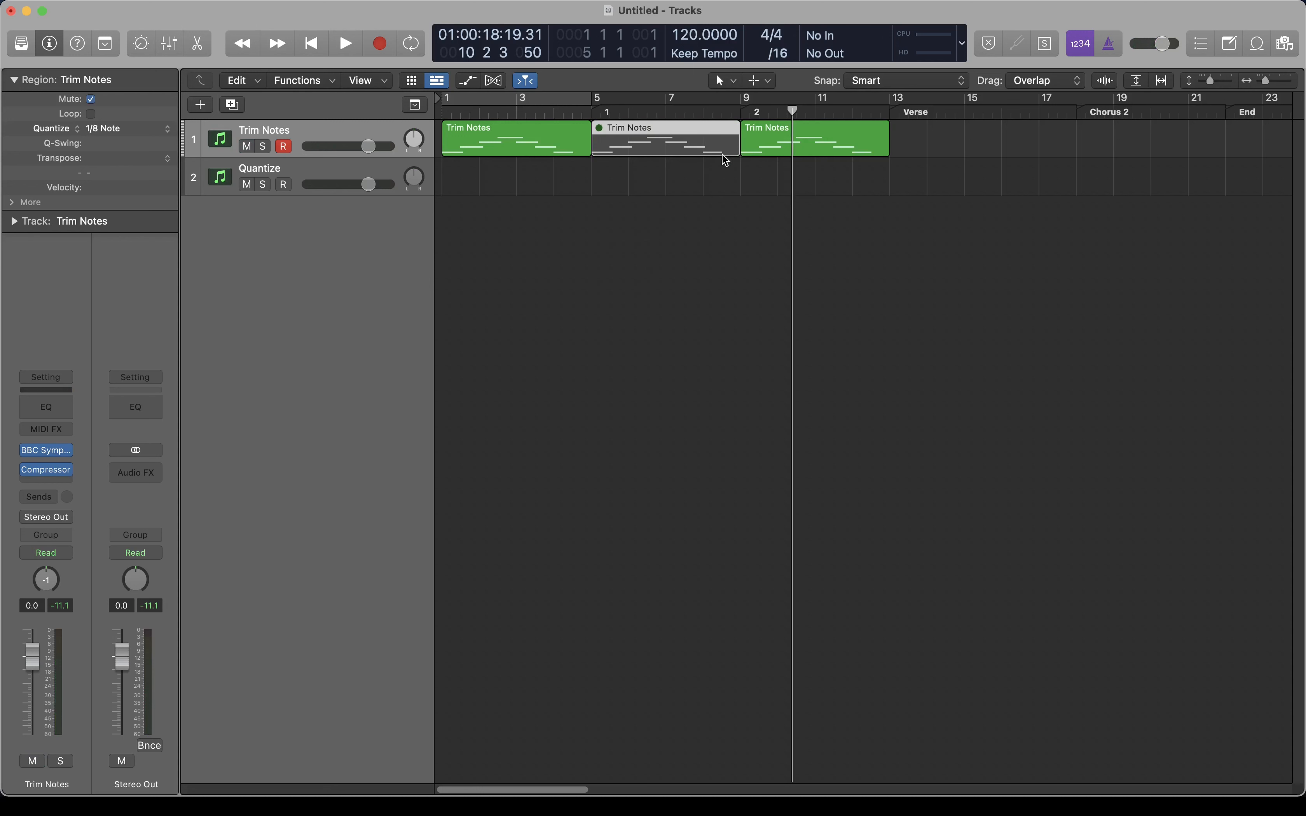
key(m)
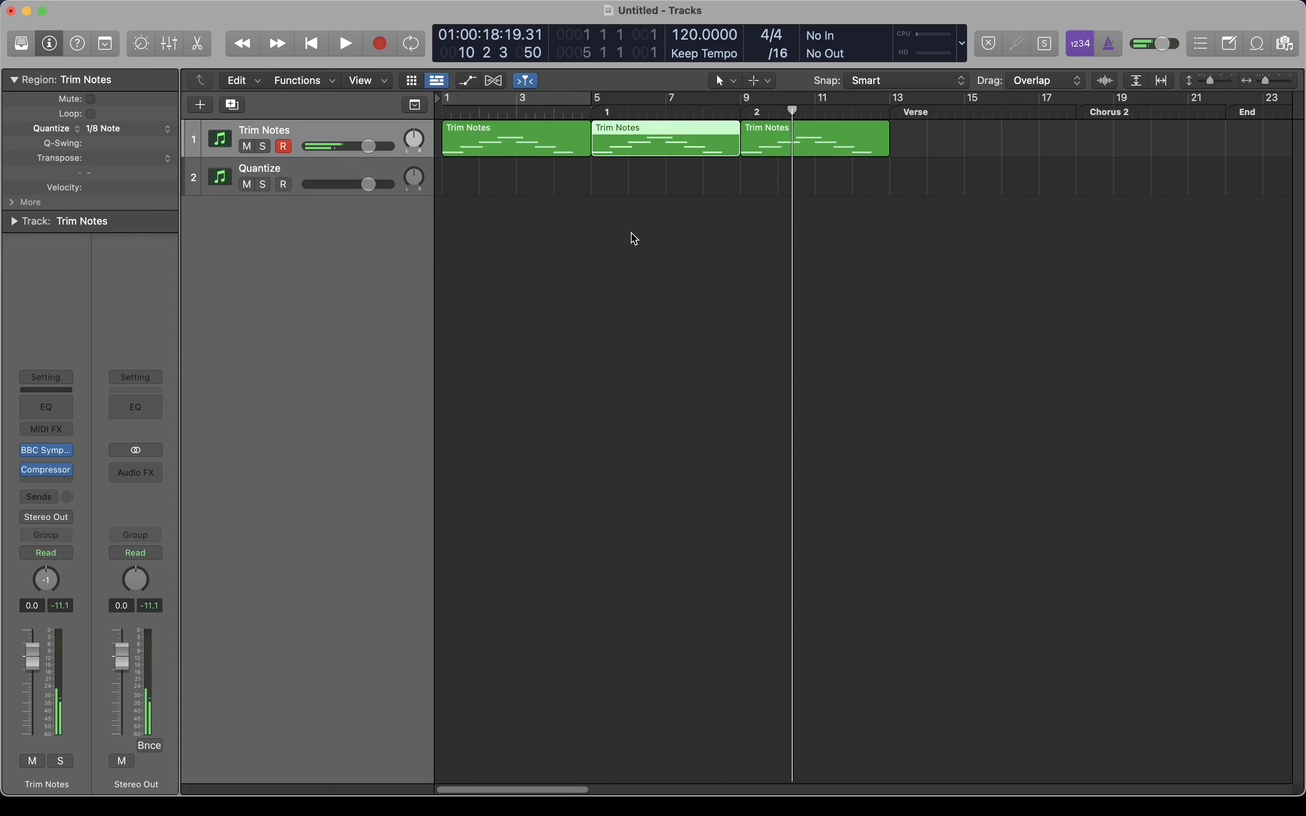
Deselect the region, then mute the whole Trim Notes track and unmute it again
click(635, 239)
click(248, 145)
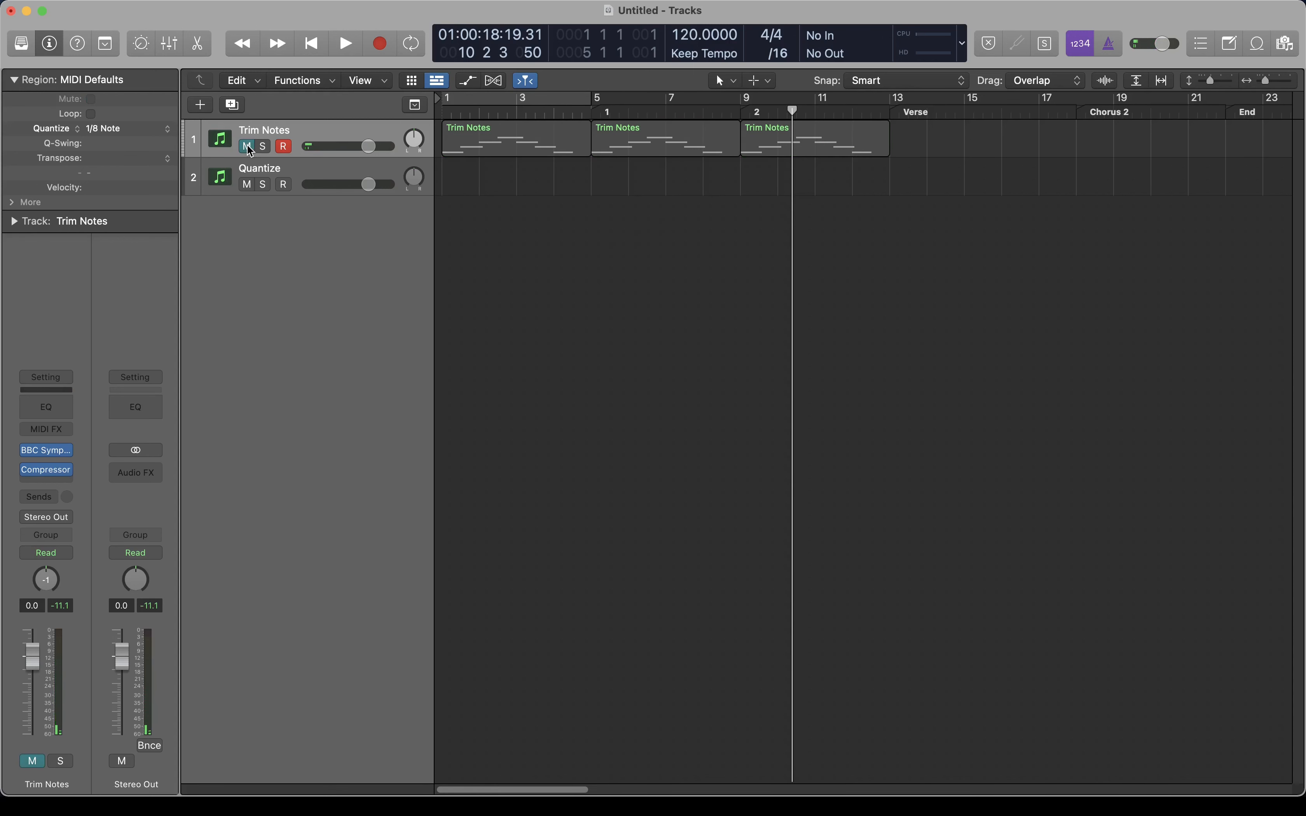
click(247, 146)
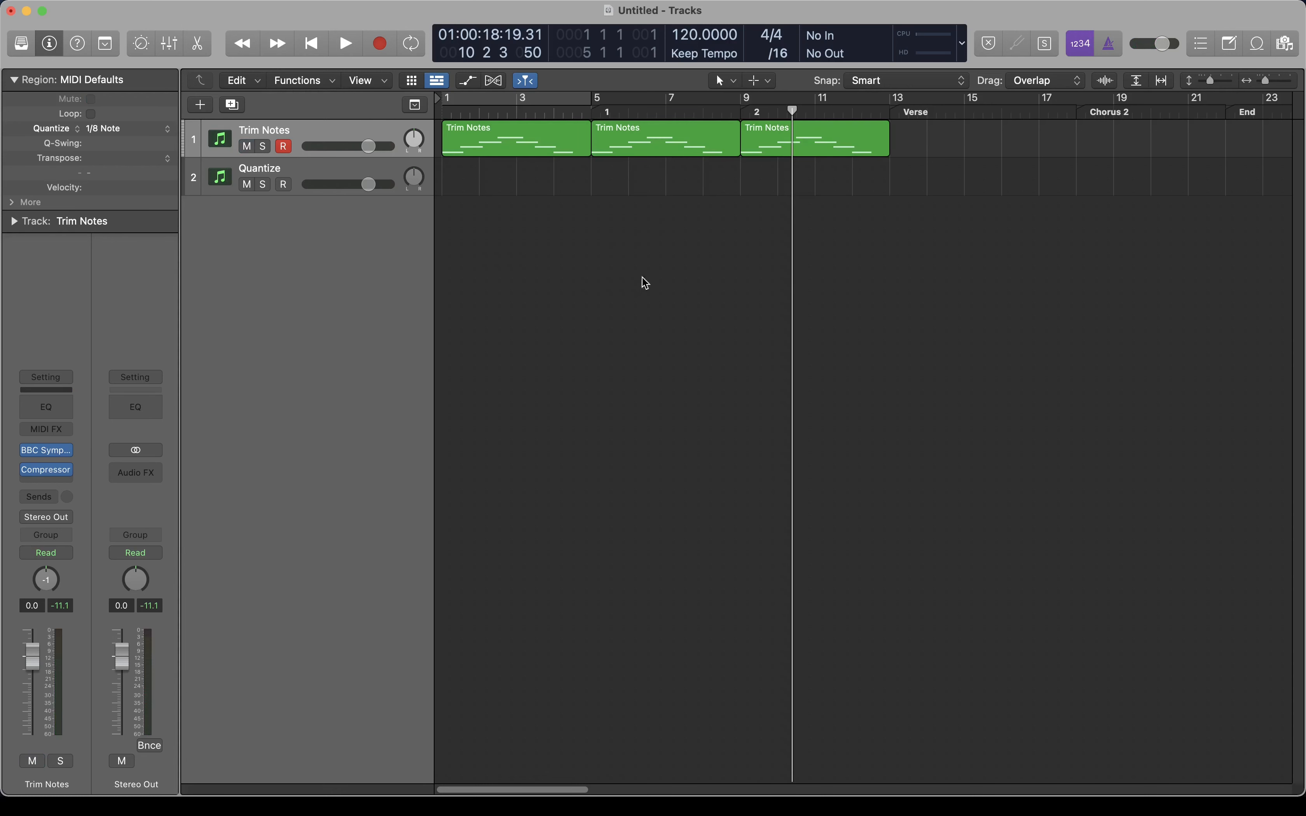
Mute only the Trim Notes region at bar 5 and close the key commands list
click(669, 156)
key(m)
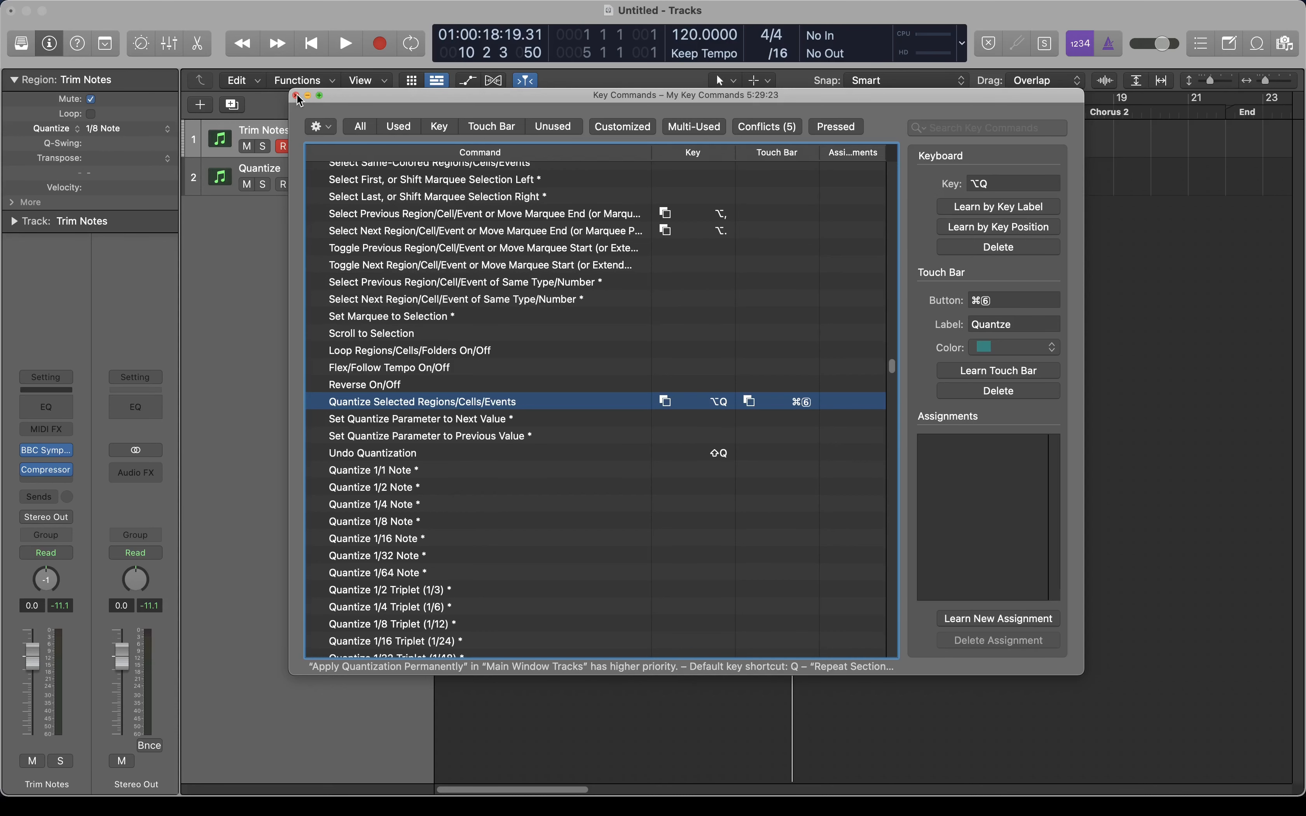
click(296, 96)
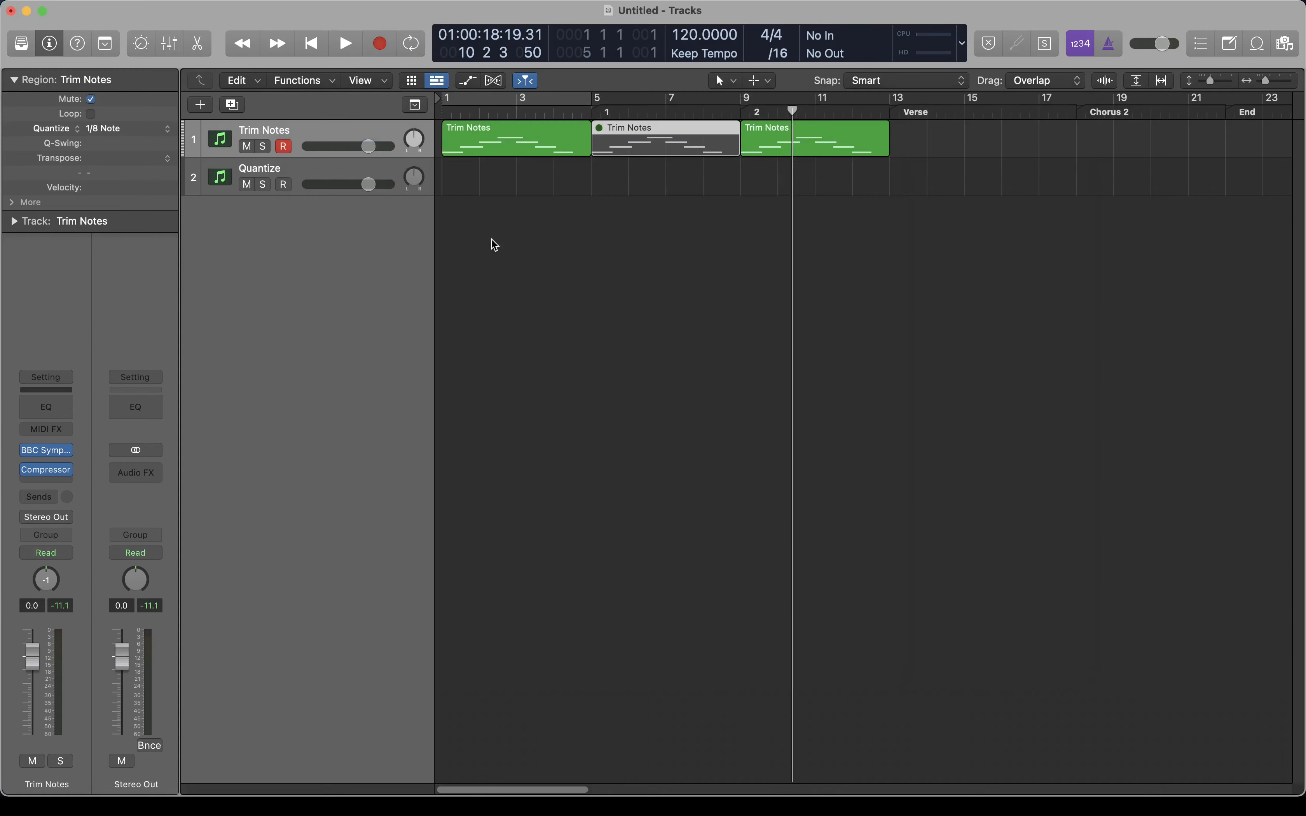
Record a new MIDI region on the Quantize track, spanning bar 6 to bar 9
click(607, 324)
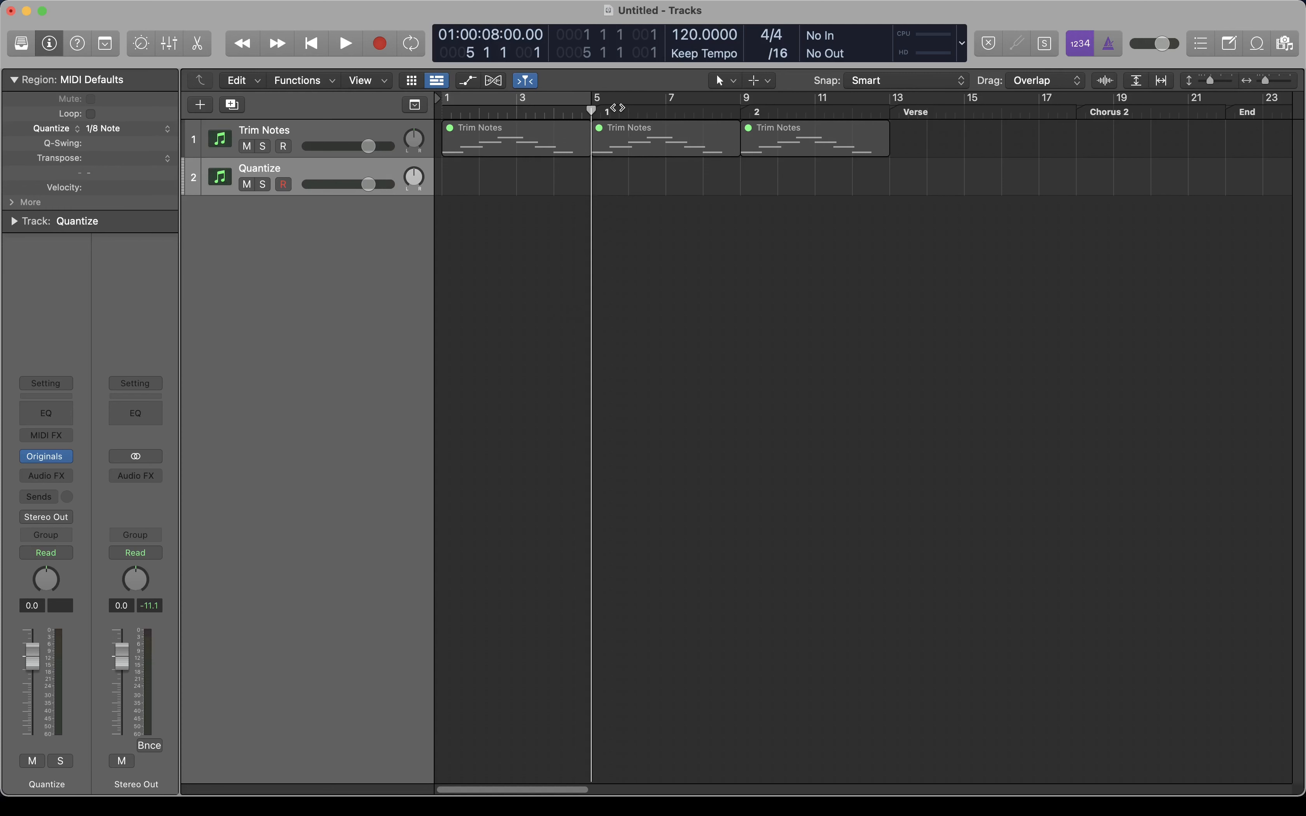
key(r)
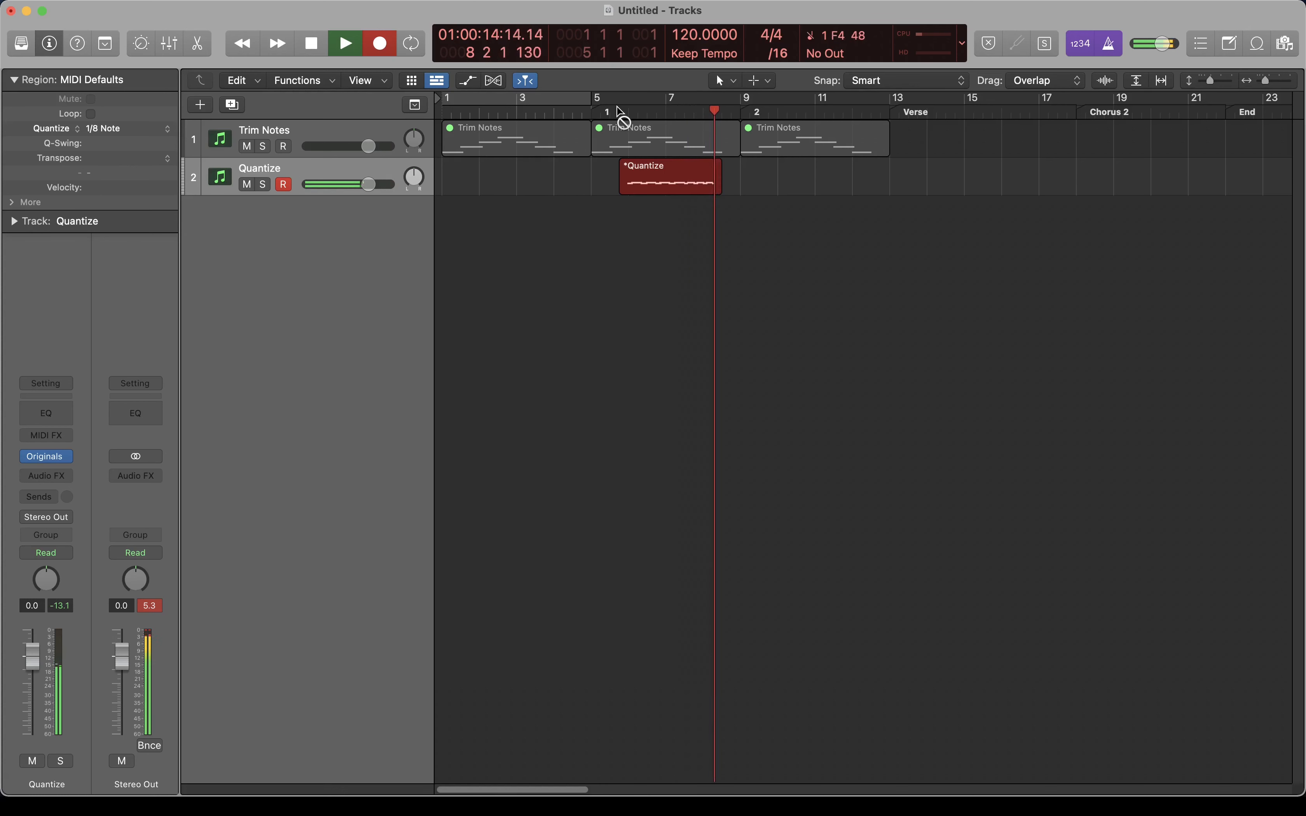
key(space)
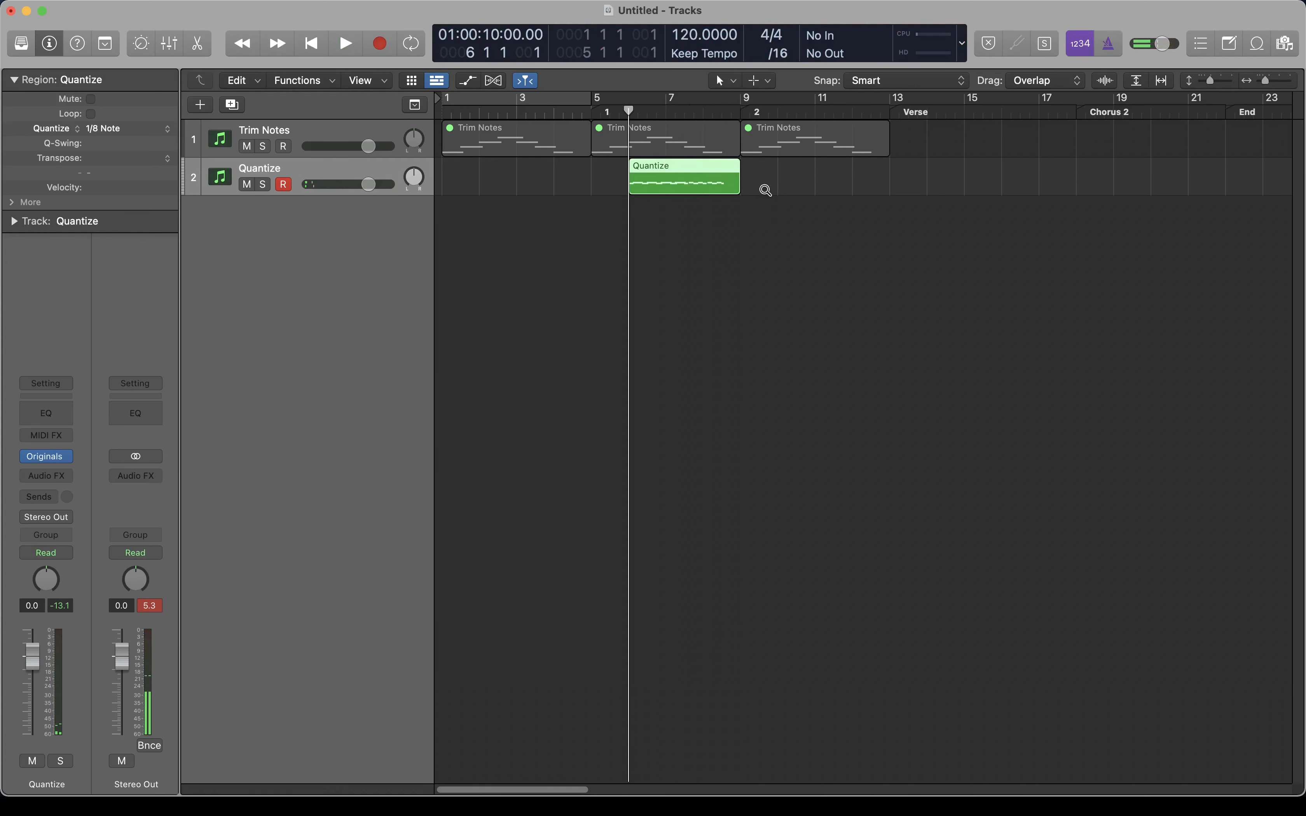
Open the recorded Quantize region in the Piano Roll and play it back
double_click(728, 190)
scroll(708, 646, up, 1)
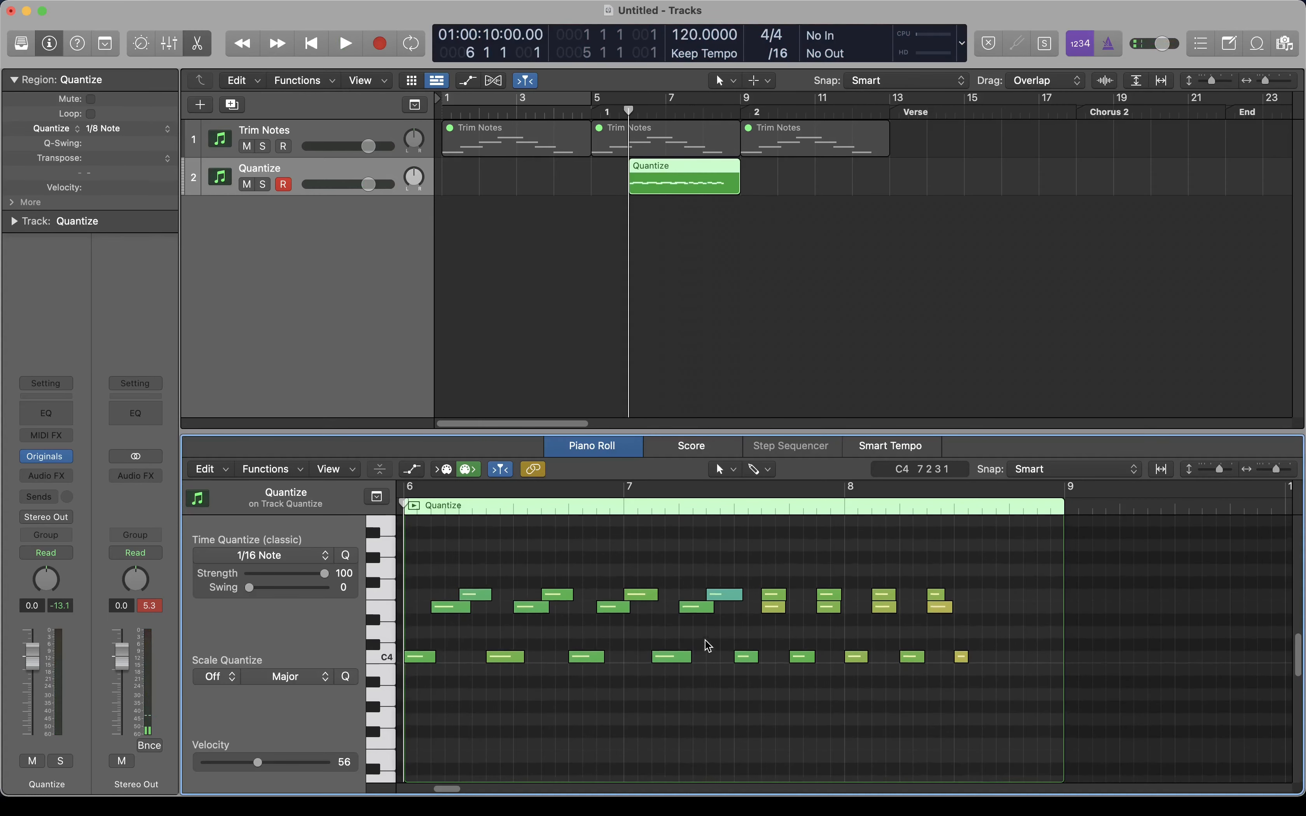
key(space)
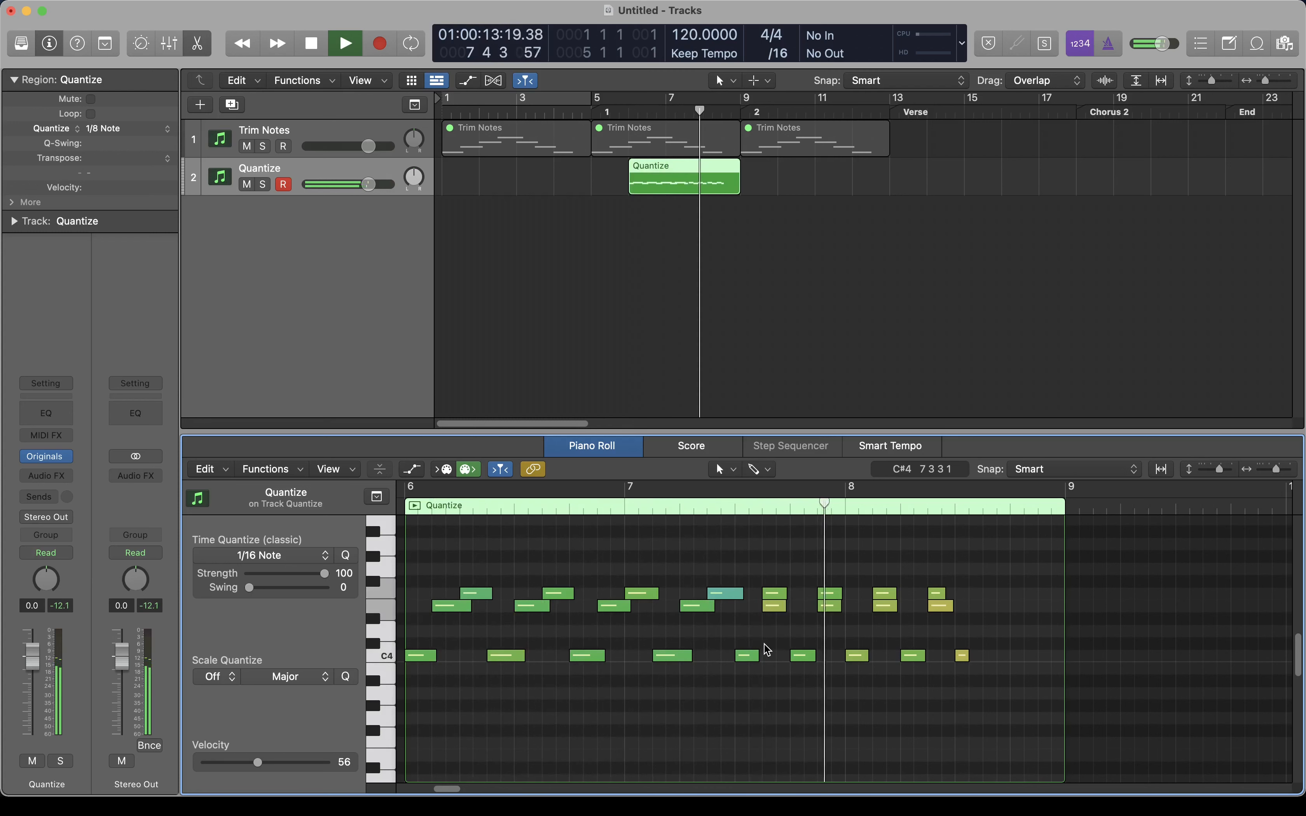
key(space)
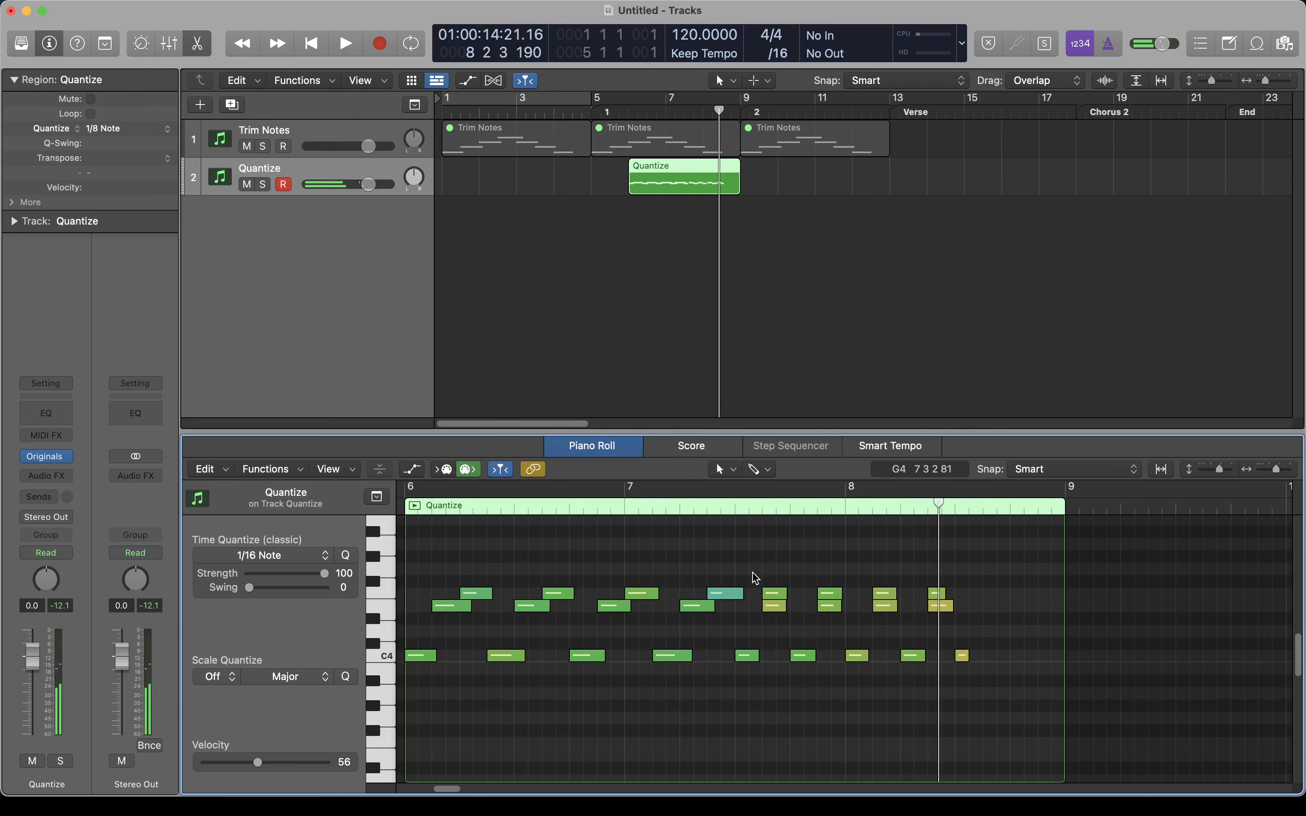
Select all notes from the middle of bar 7 to the region's last note and quantize them to 1/16 Note
drag(746, 573, 998, 695)
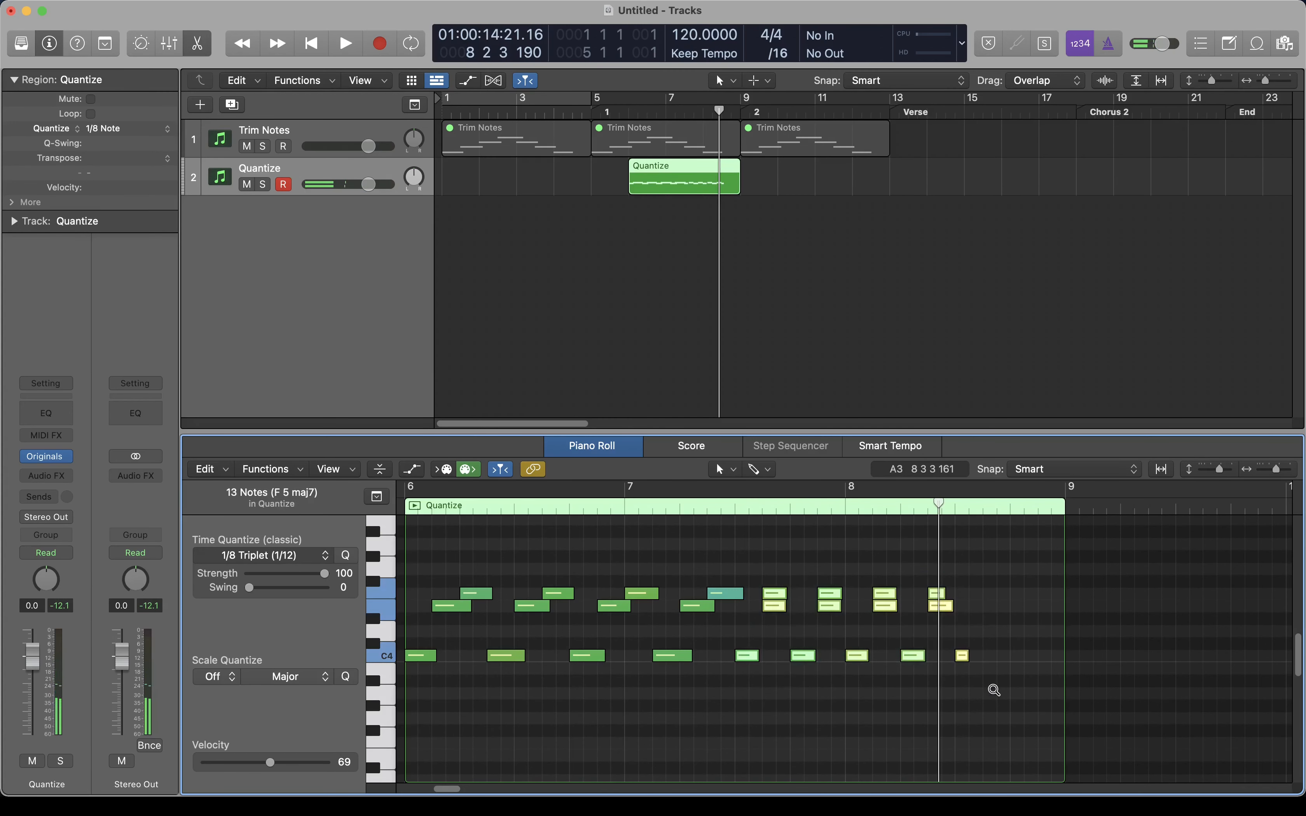
key(q)
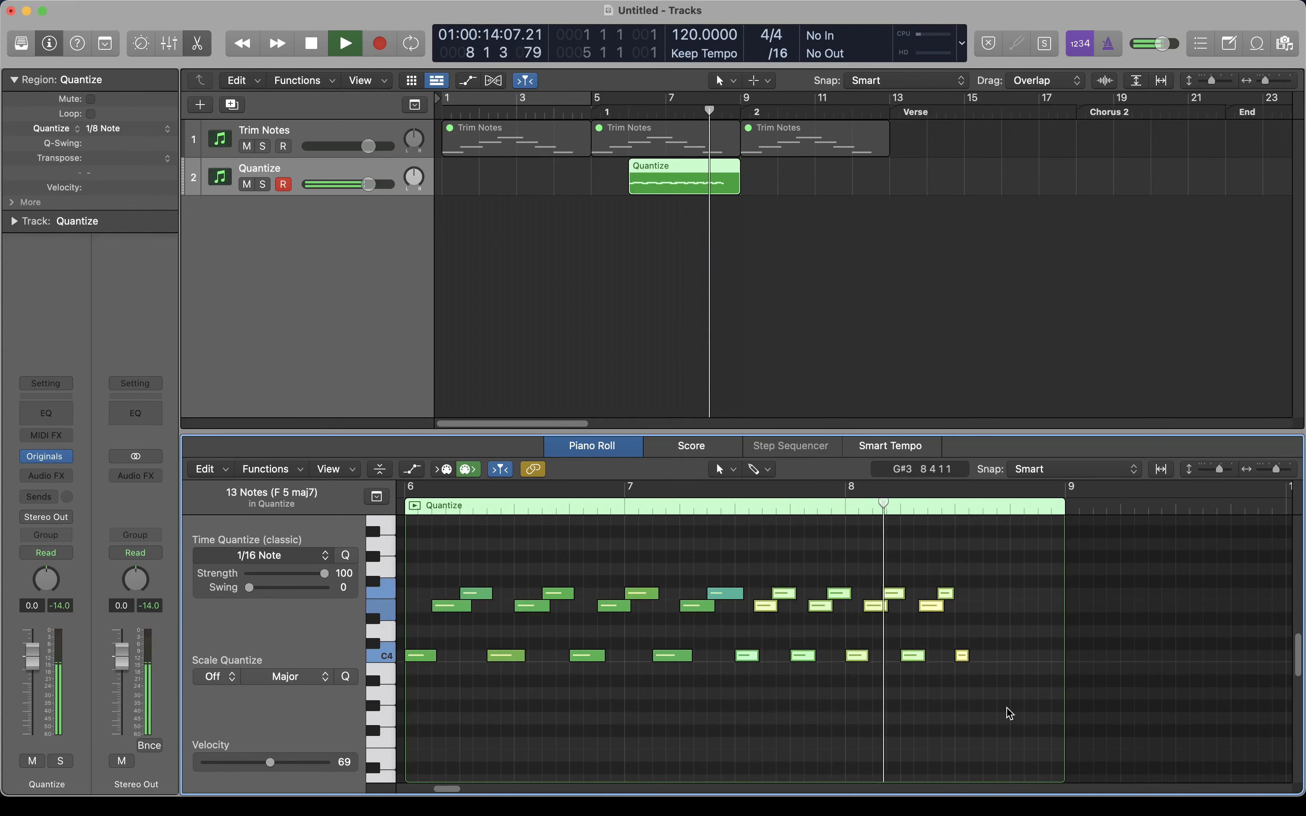
Stop playback and examine the key commands for Trim Note to Remove Overlaps for Selected and Trim Note End to Selected (Force Legato)
key(space)
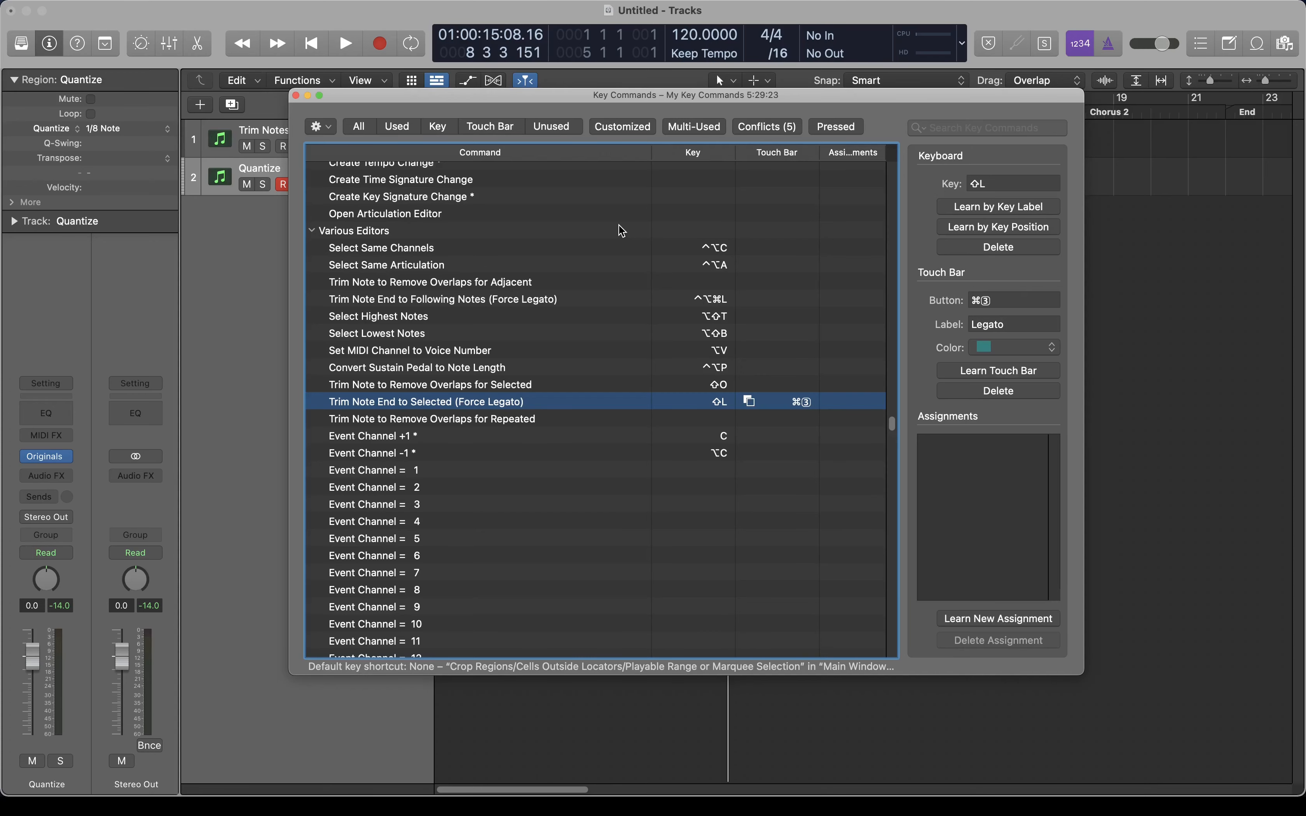
key(Up)
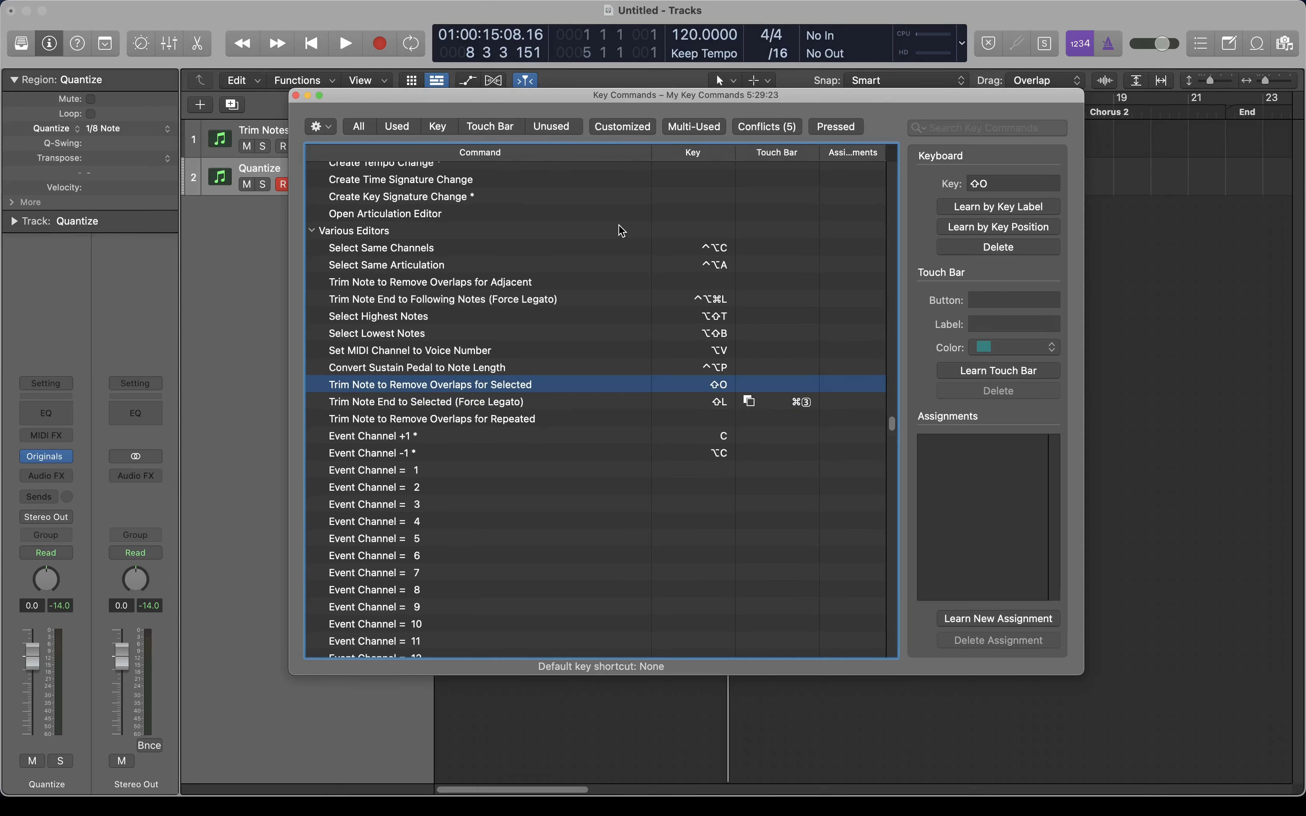
key(Down)
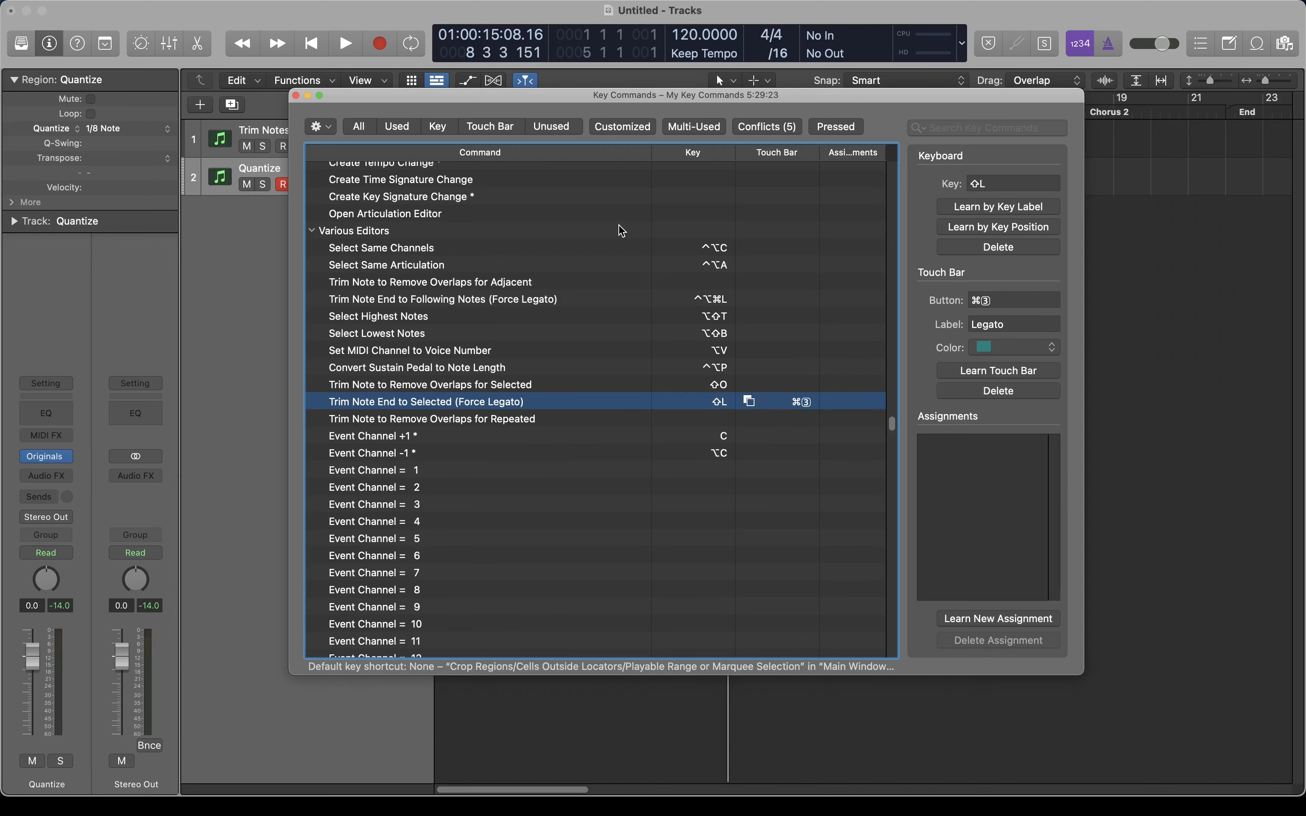
key(Up)
key(Down)
key(Up)
key(Down)
key(Up)
key(Down)
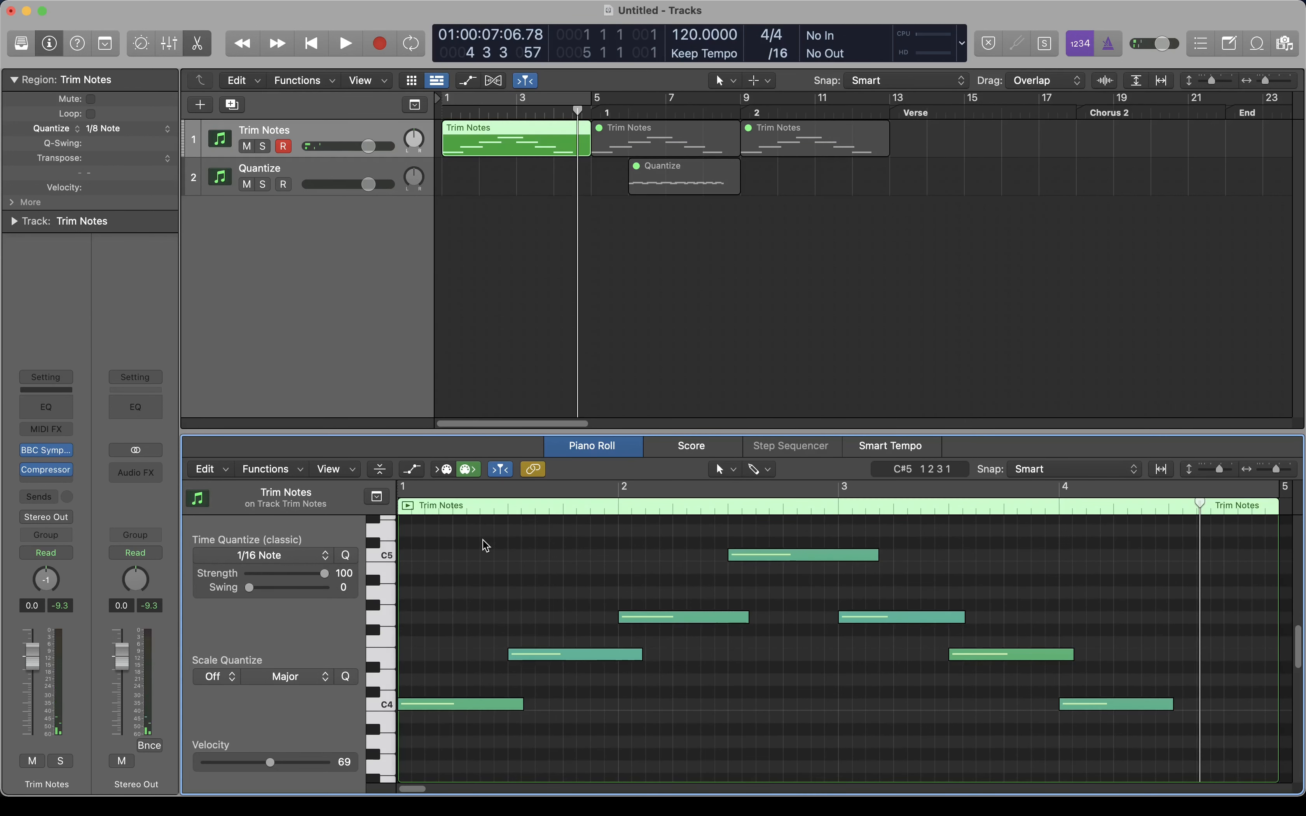
Select all notes in the Trim Notes region at bar 1 and trim their ends so they do not overlap
key(super+a)
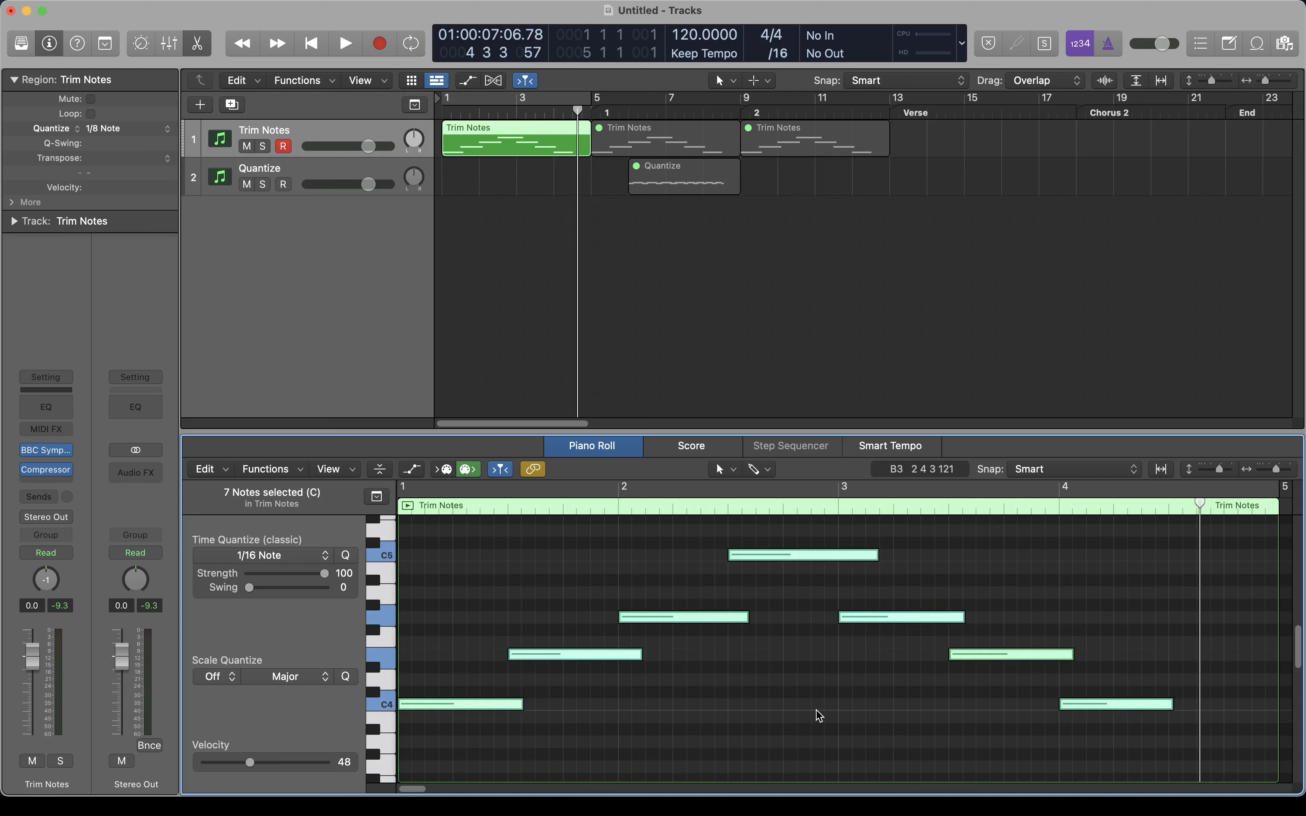
key(alt+backslash)
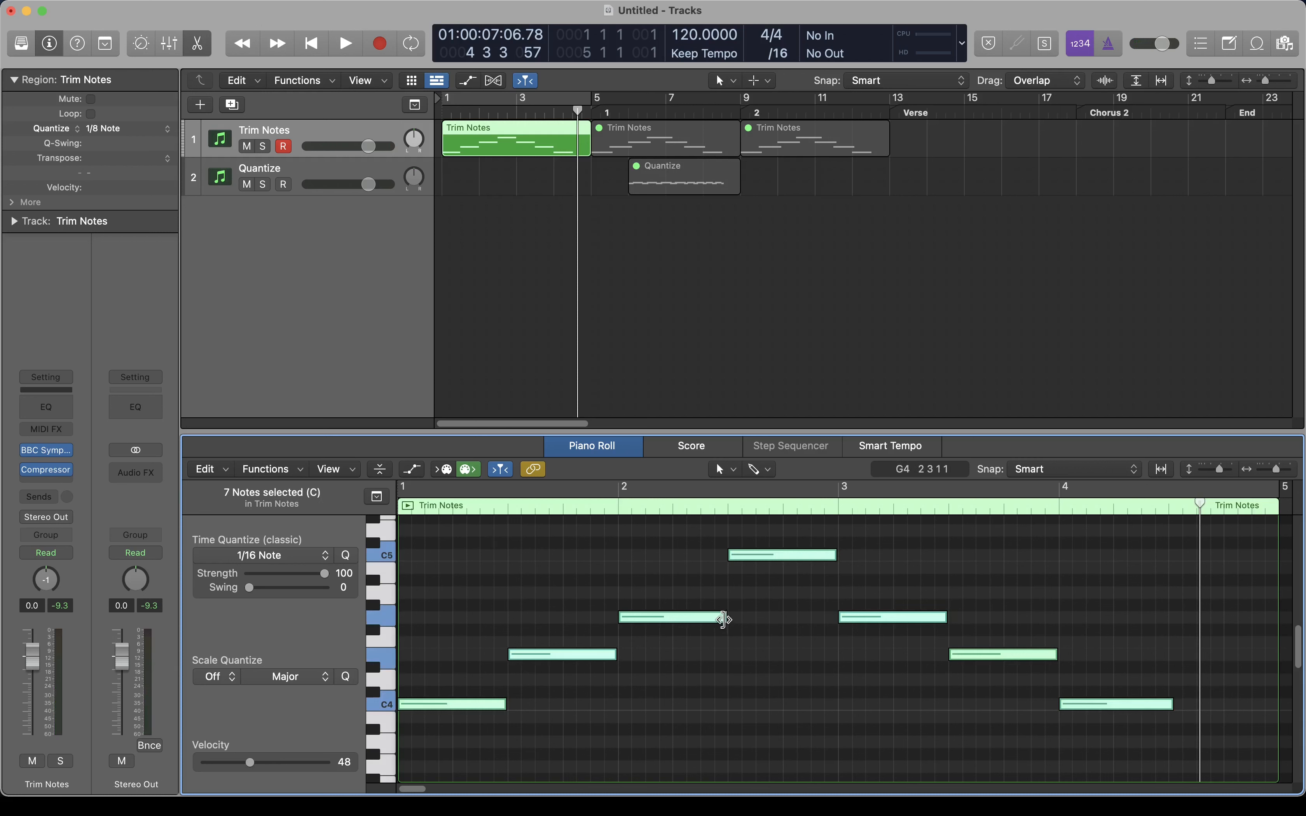
click(927, 698)
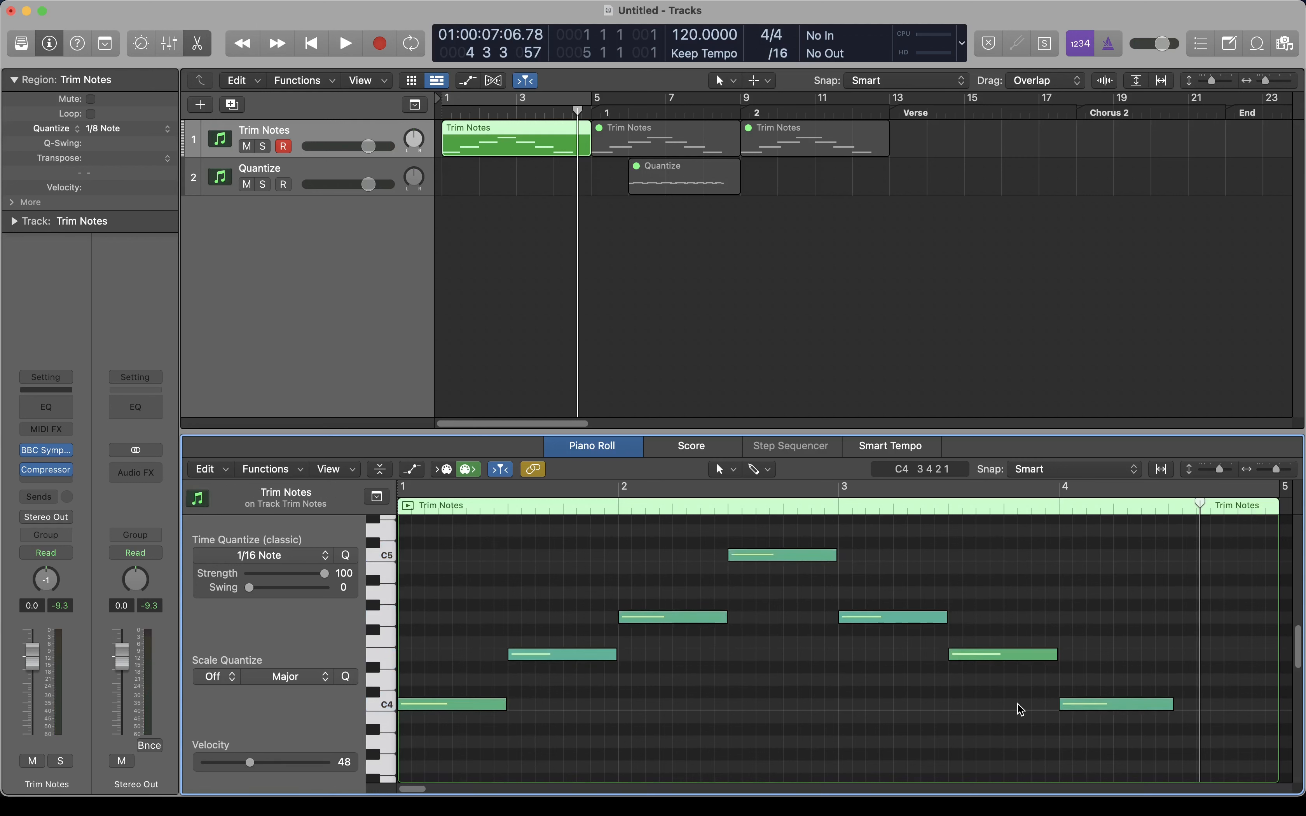
Shorten the last C4 note of the Trim Notes region slightly and move the playhead back to hear the notes
drag(1173, 704, 1168, 701)
click(1109, 620)
key(comma)
key(comma)
key(comma)
key(comma)
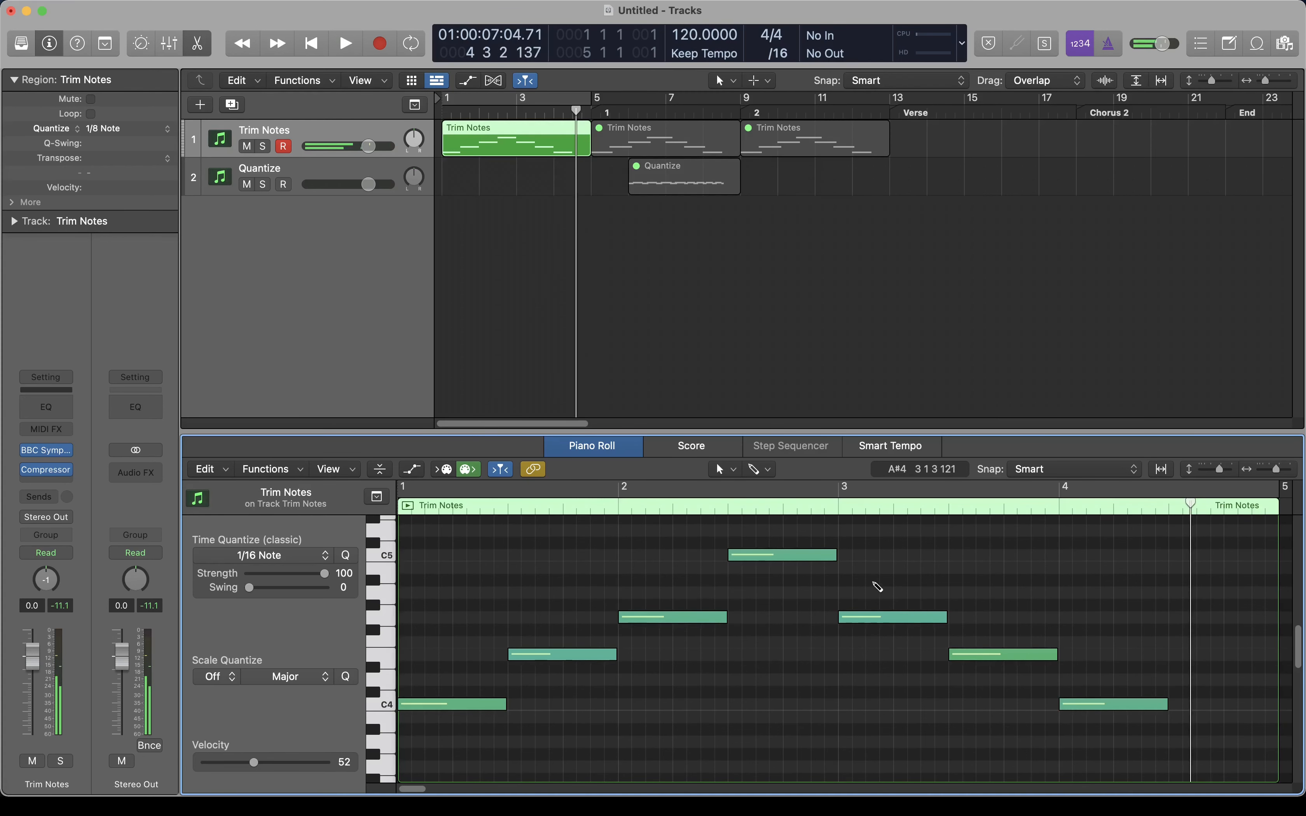
Undo the last note's shortening and the overlap trim, and trim the overlaps of all selected notes again
key(super+z)
key(super+z)
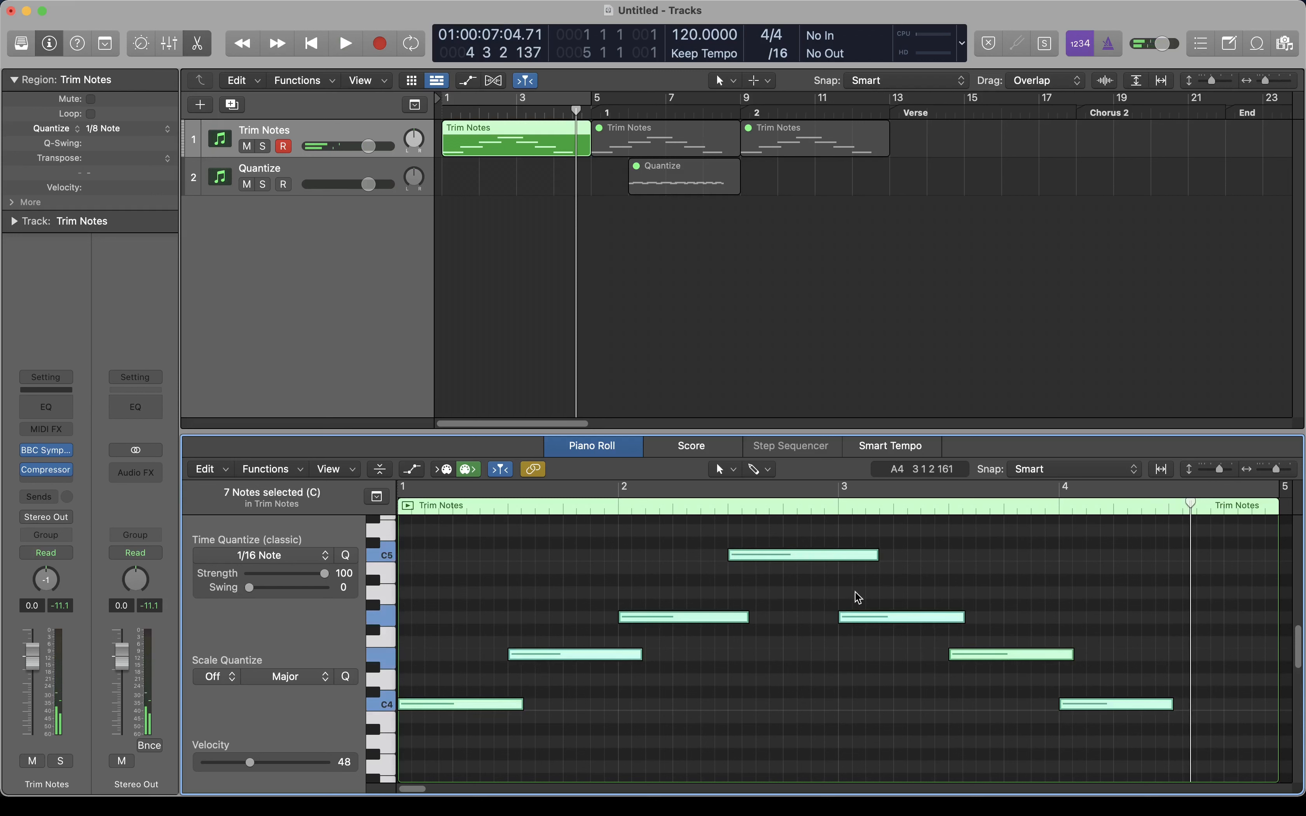
key(shift+backslash)
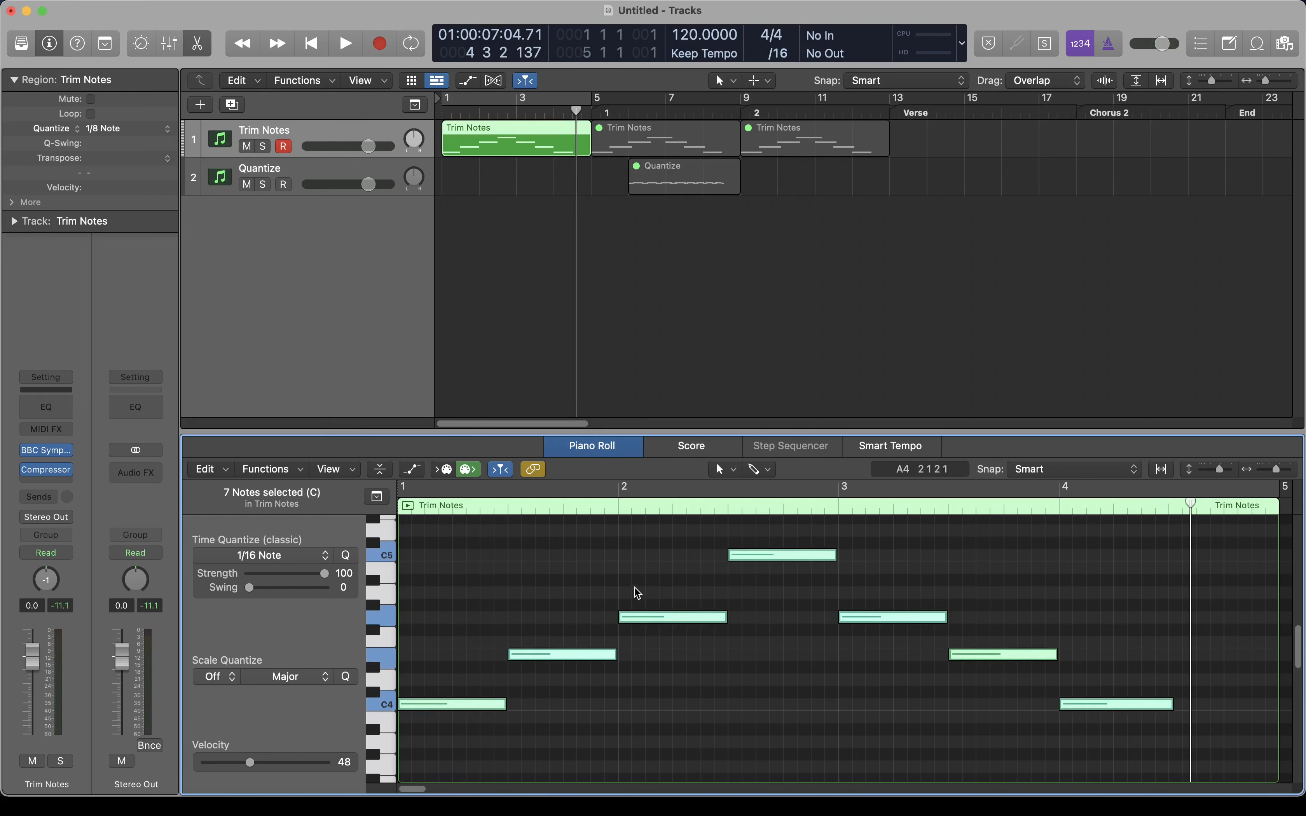
click(636, 540)
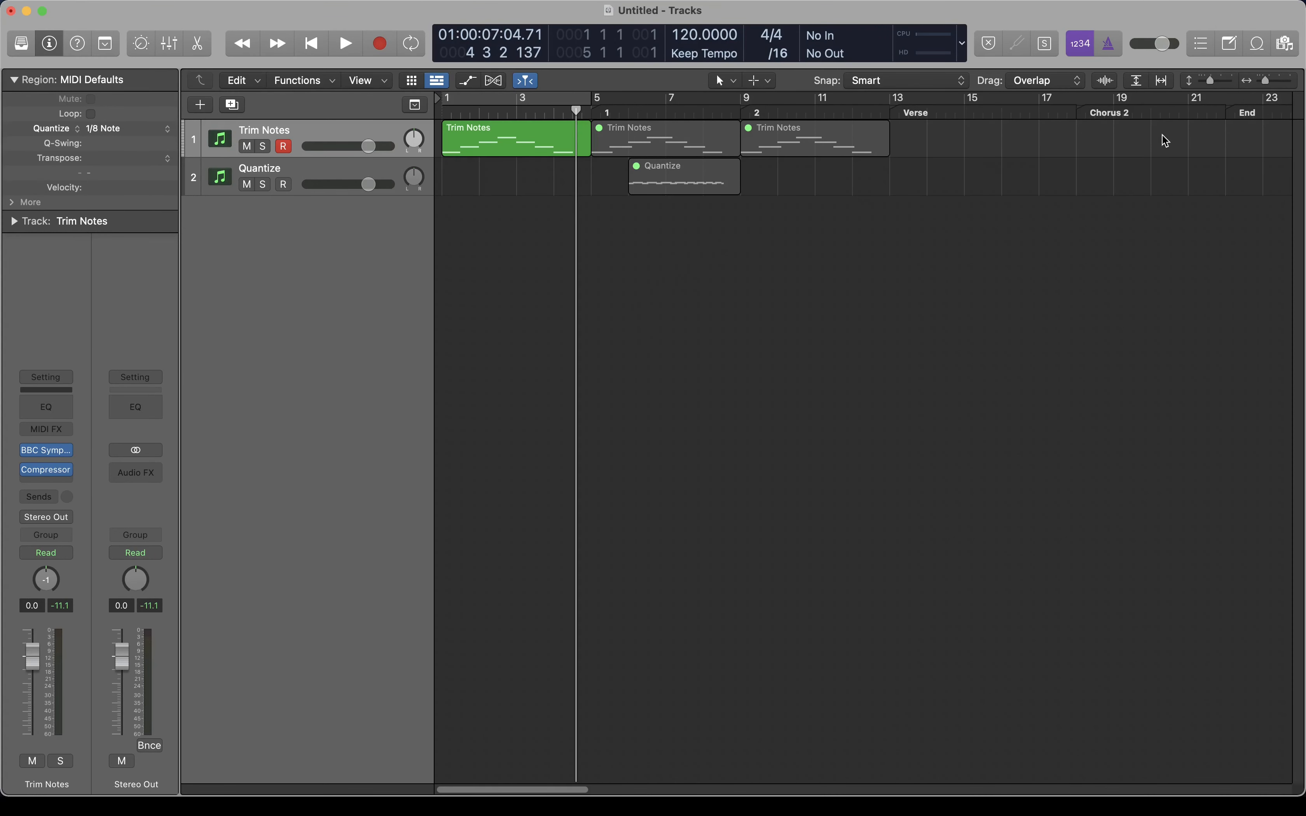
Zoom in twice on the regions around bars 4 to 8 with the Zoom tool and return to the full arrangement view
drag(1210, 82, 1266, 86)
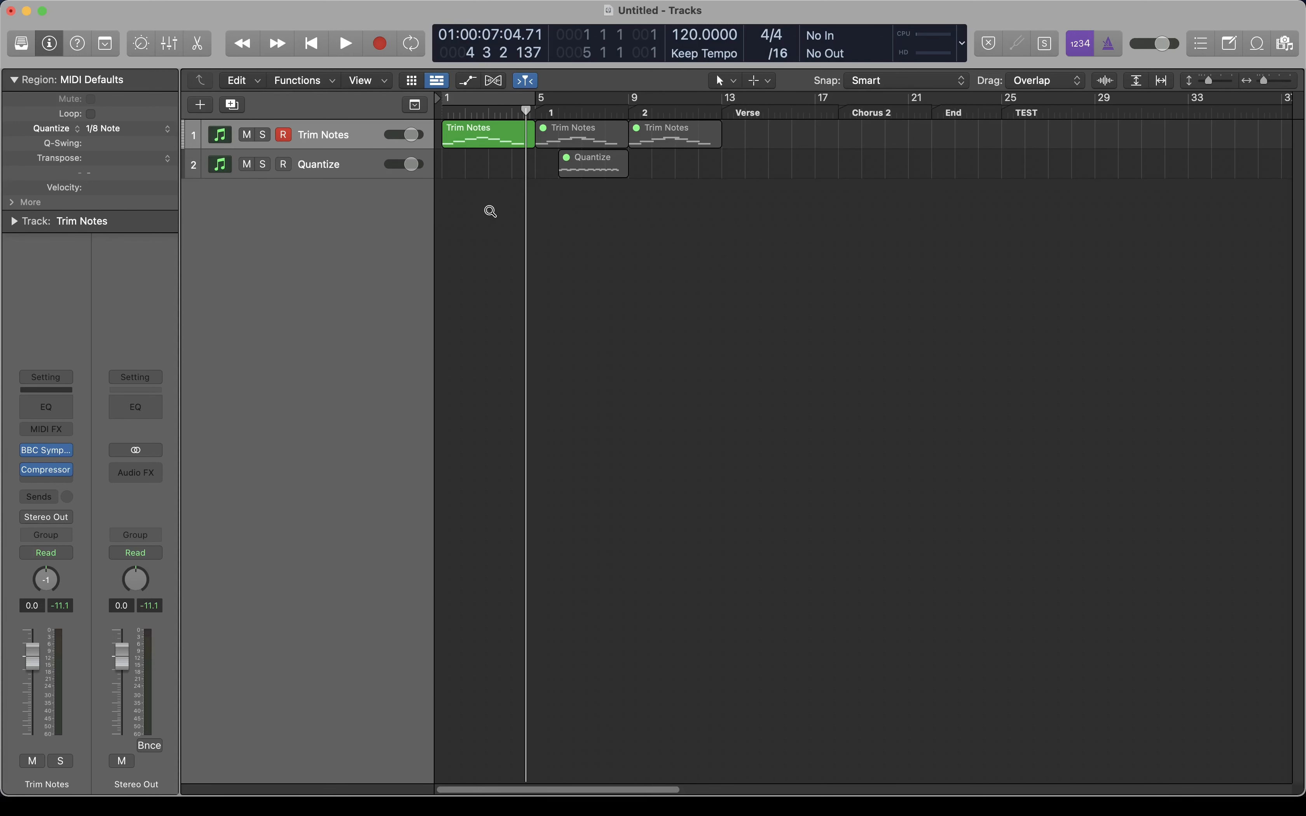
drag(486, 214, 643, 123)
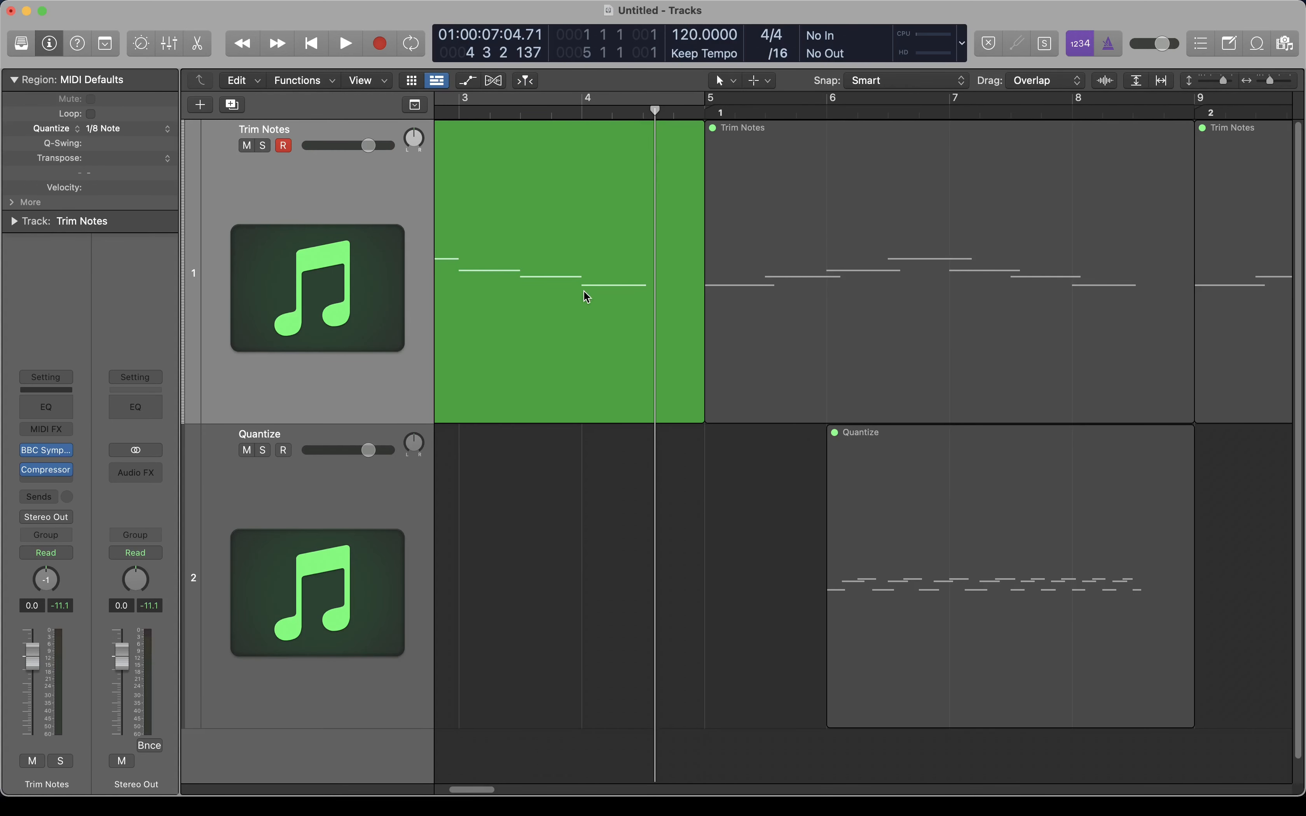
drag(570, 484, 962, 131)
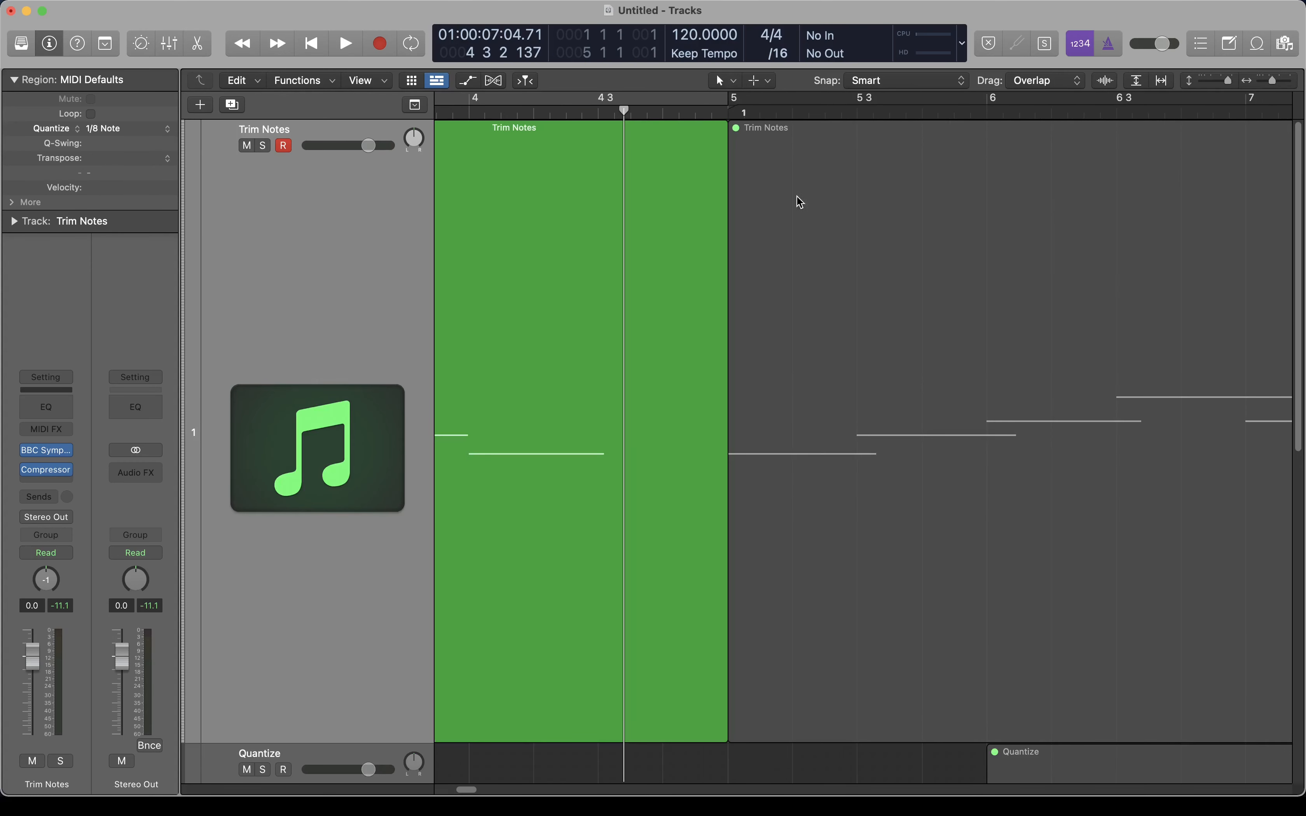
click(735, 250)
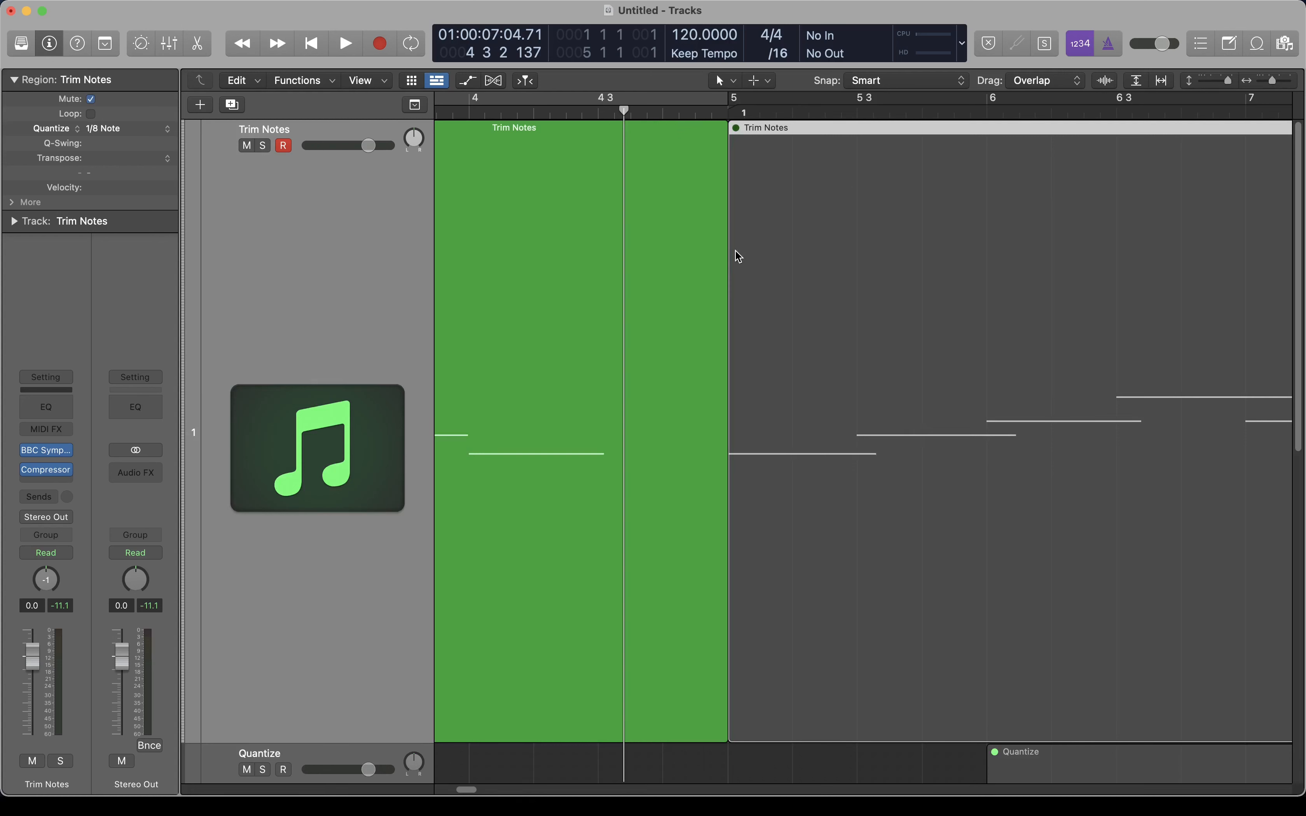
ctrl+alt+click(714, 769)
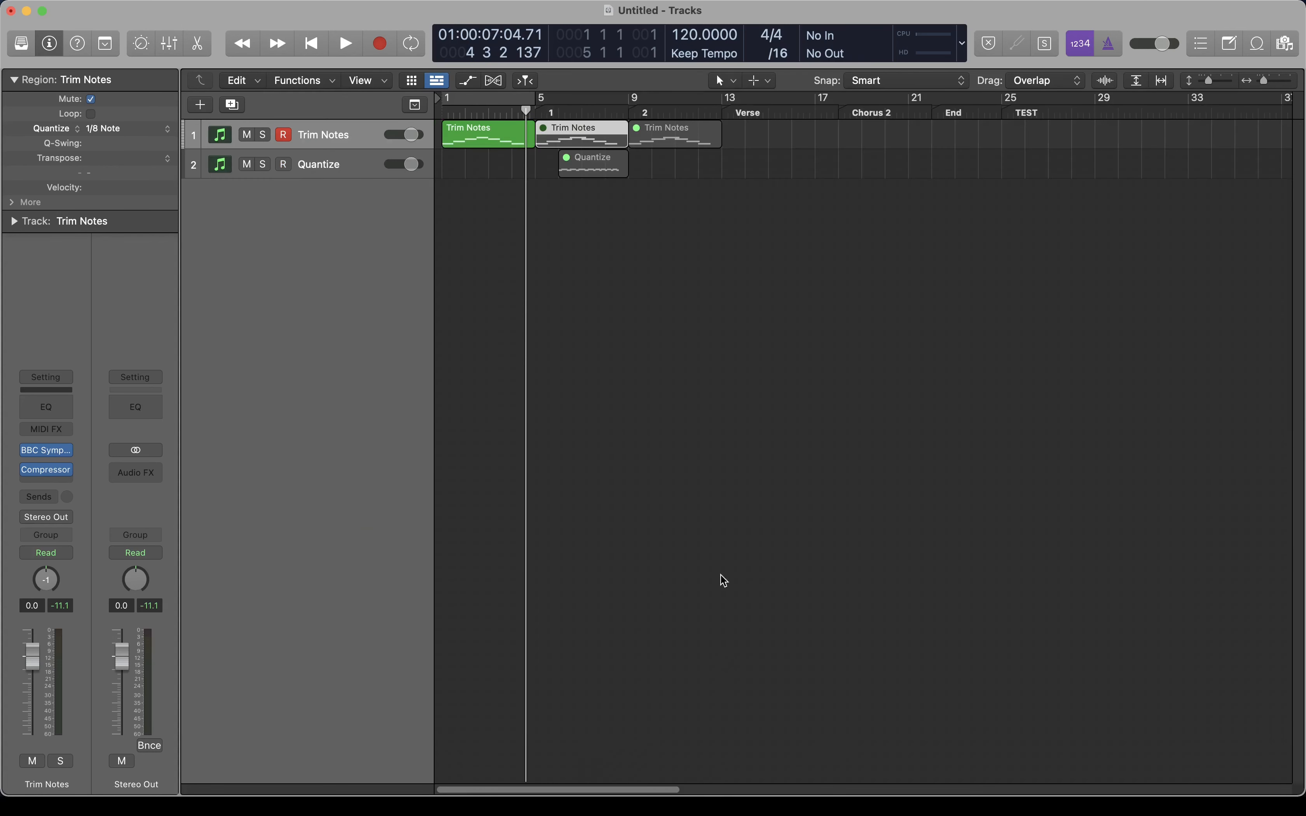
click(688, 319)
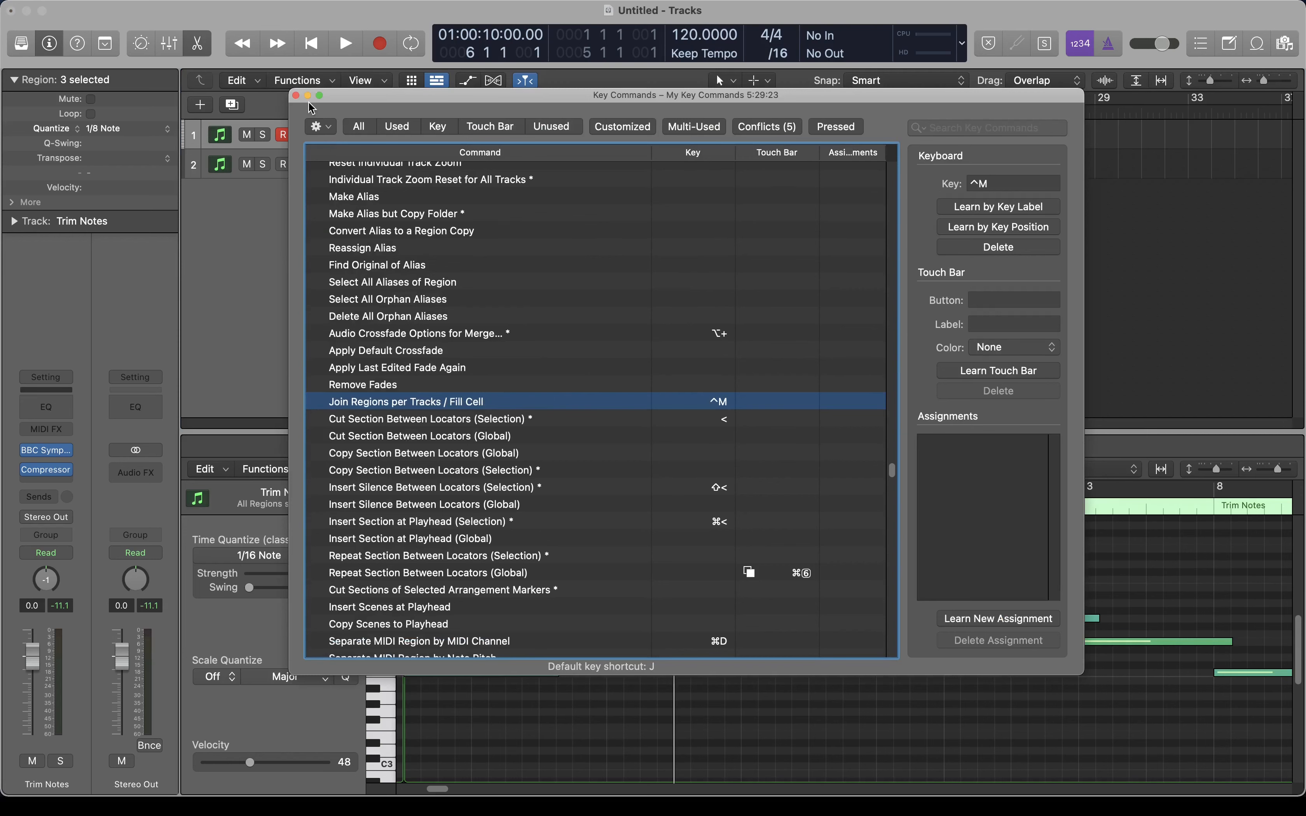
Close the key commands list and inspect the notes of the Trim Notes region at bar 5 in the Piano Roll
click(296, 96)
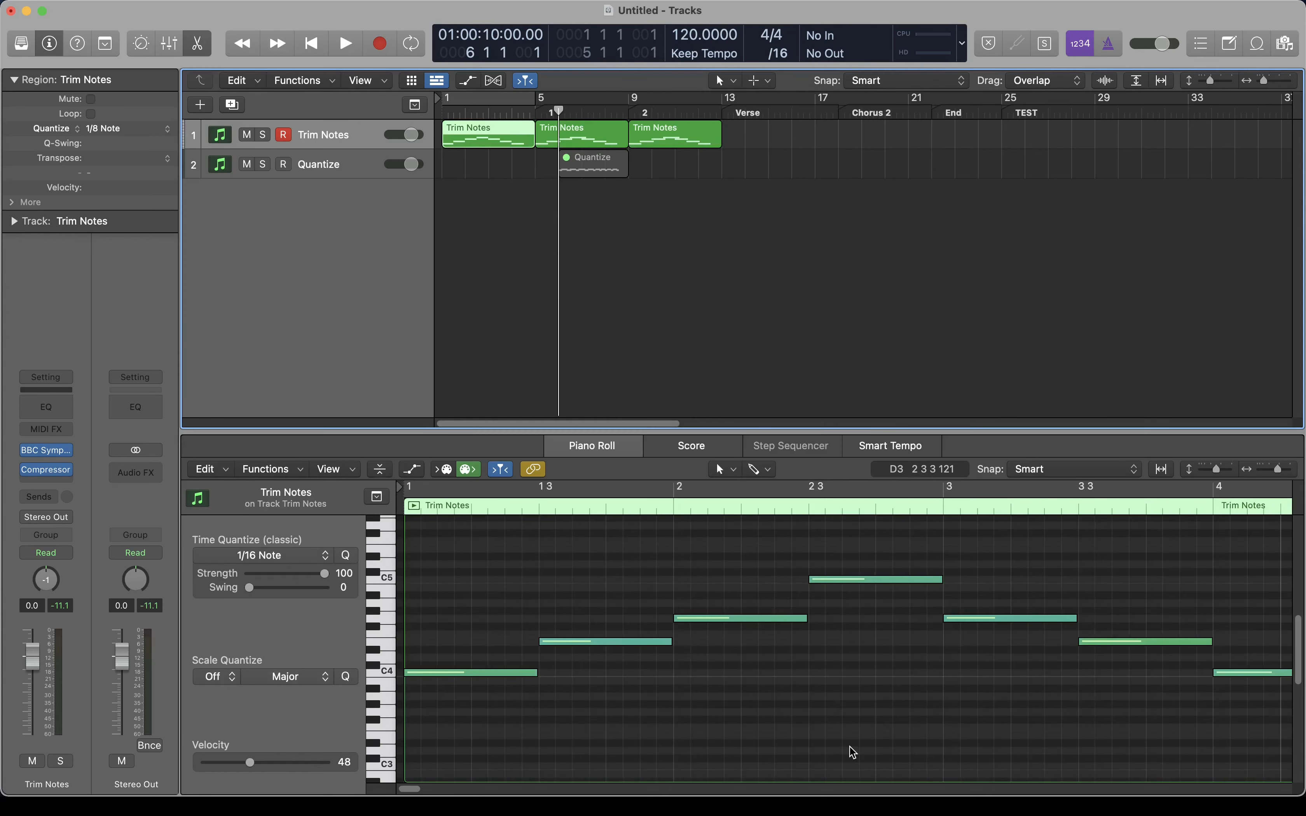
click(583, 132)
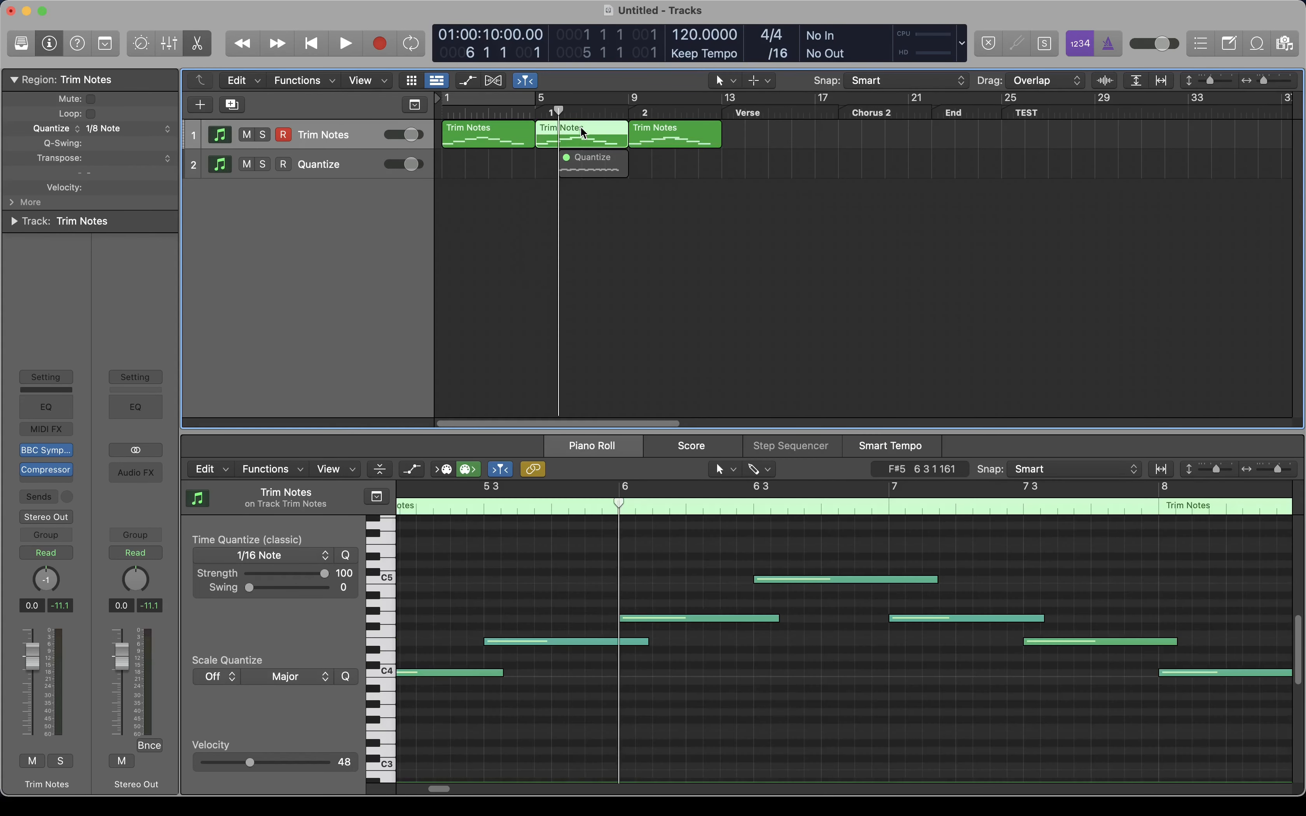
scroll(834, 593, right, 5)
scroll(834, 593, left, 5)
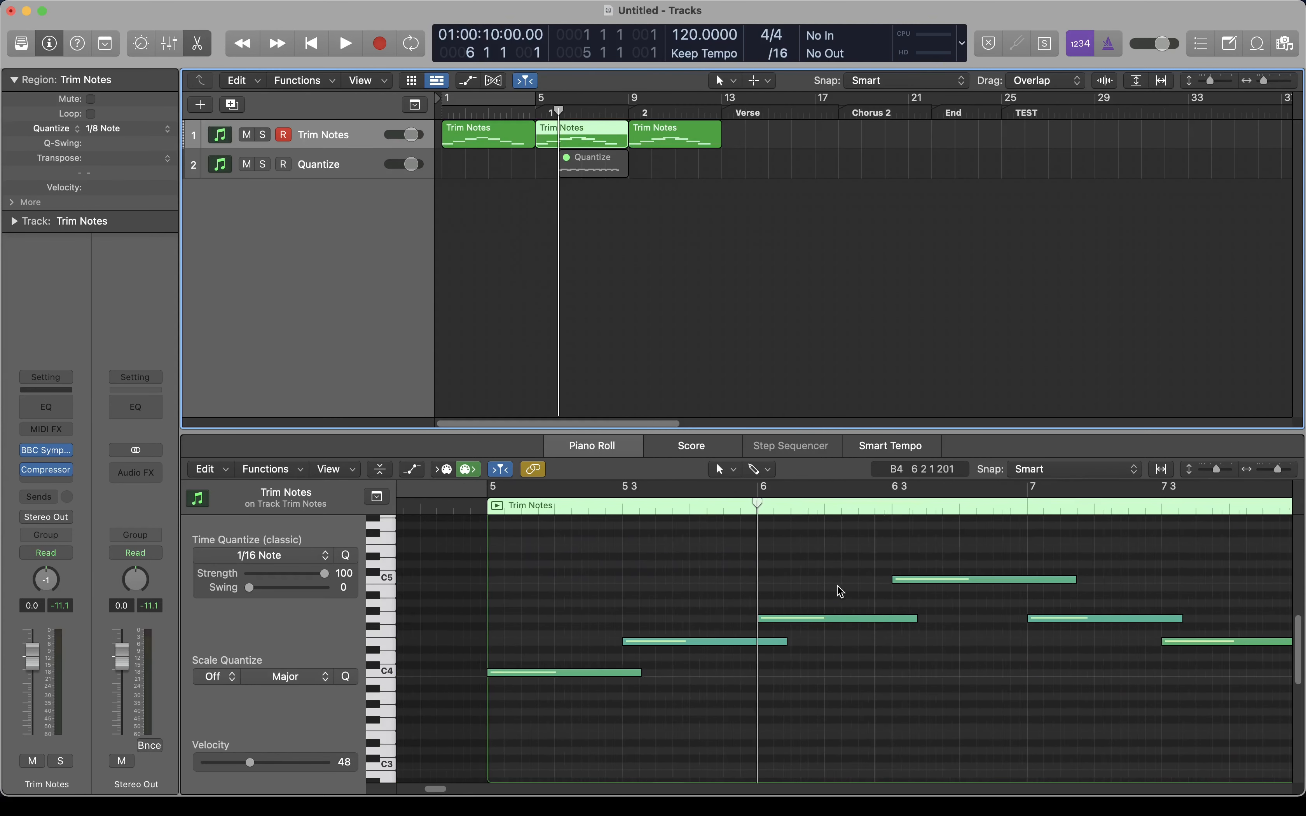
Select the three Trim Notes regions at bars 1, 5 and 9 and join them into one region
click(504, 140)
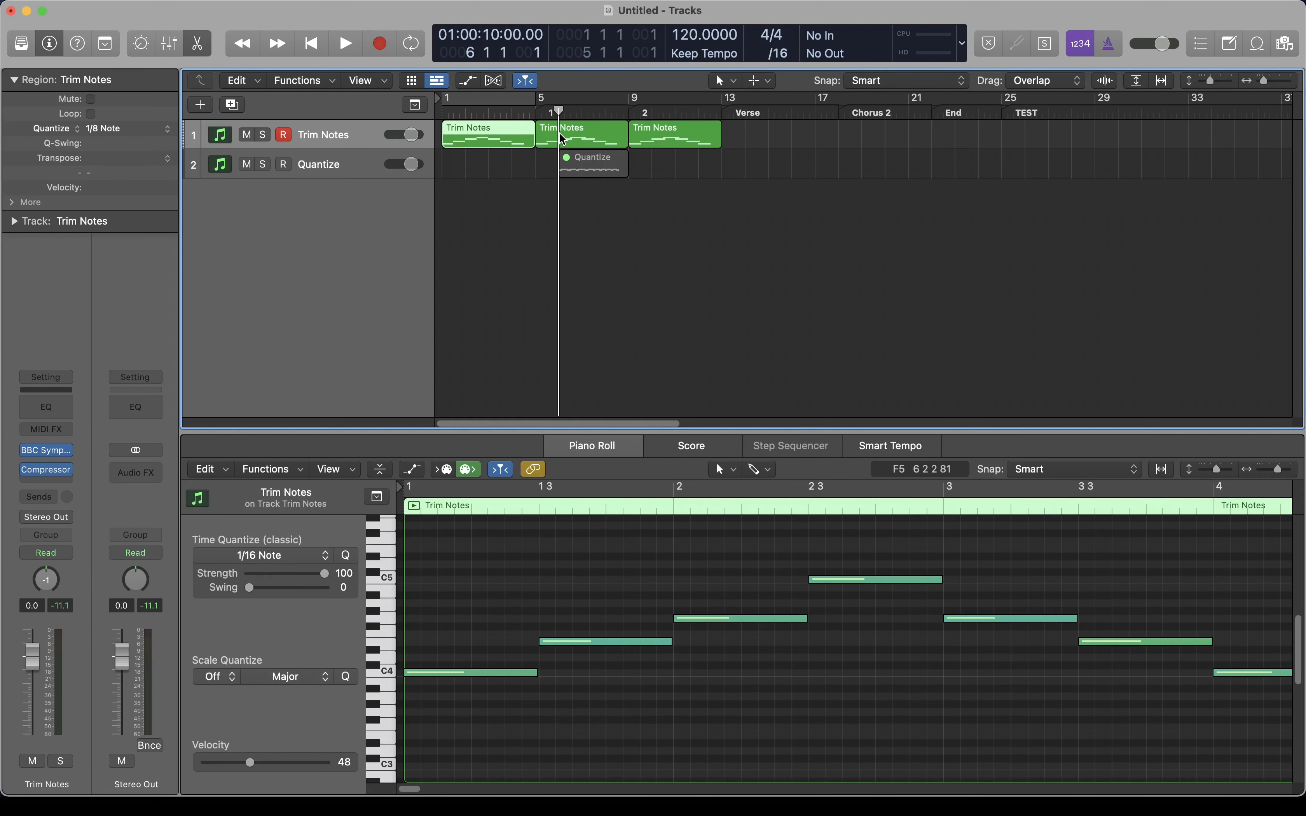
shift+click(578, 138)
shift+click(676, 135)
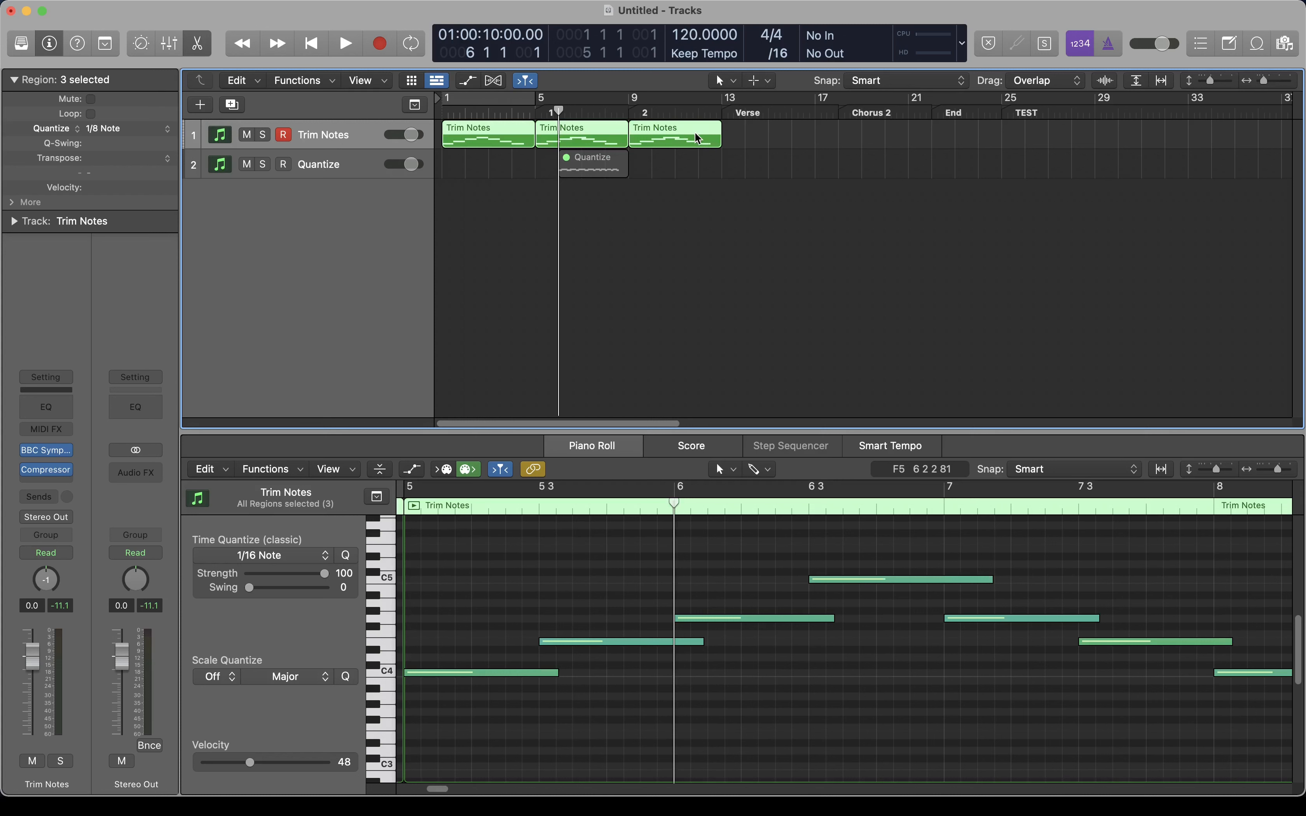
key(super+j)
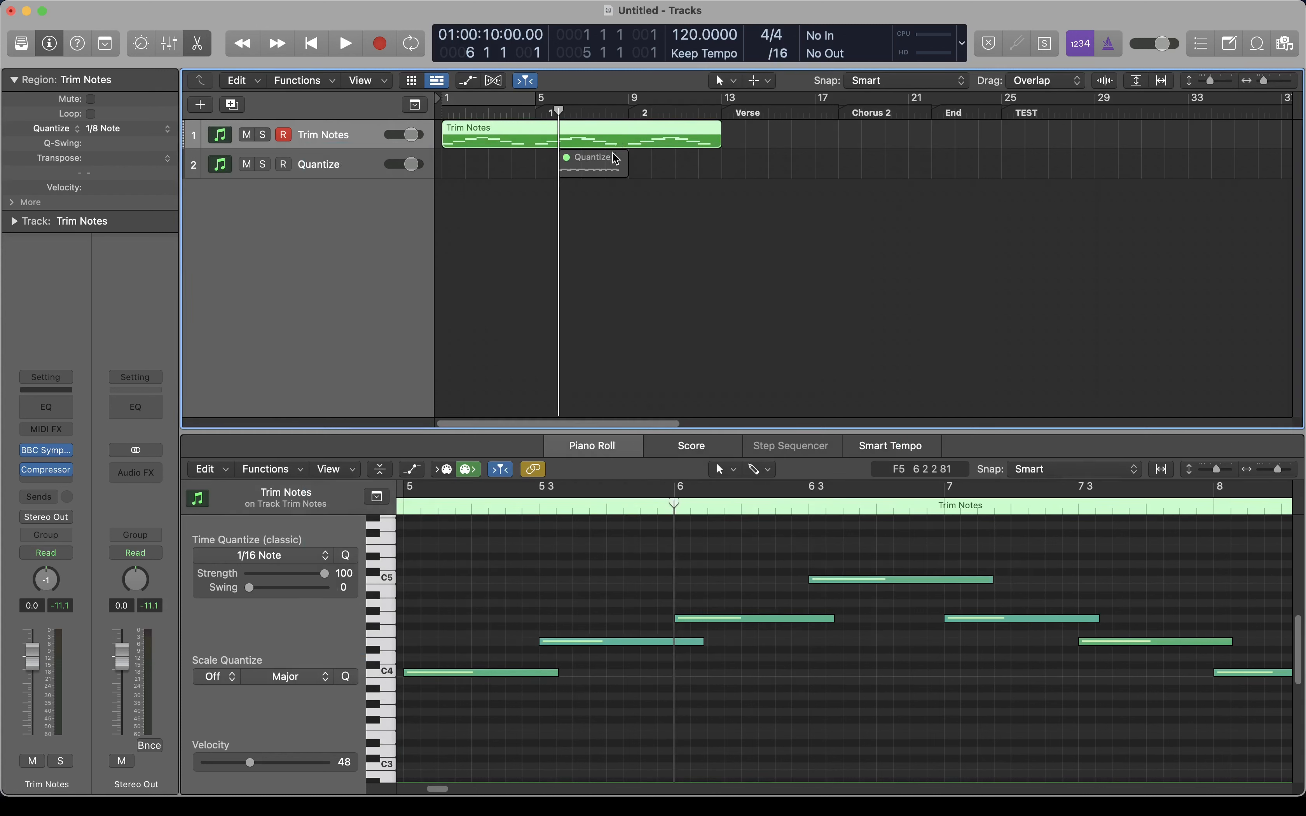
Look over the earlier notes of the joined Trim Notes region and move the playhead back to bar 3
scroll(641, 662, left, 10)
scroll(639, 661, left, 3)
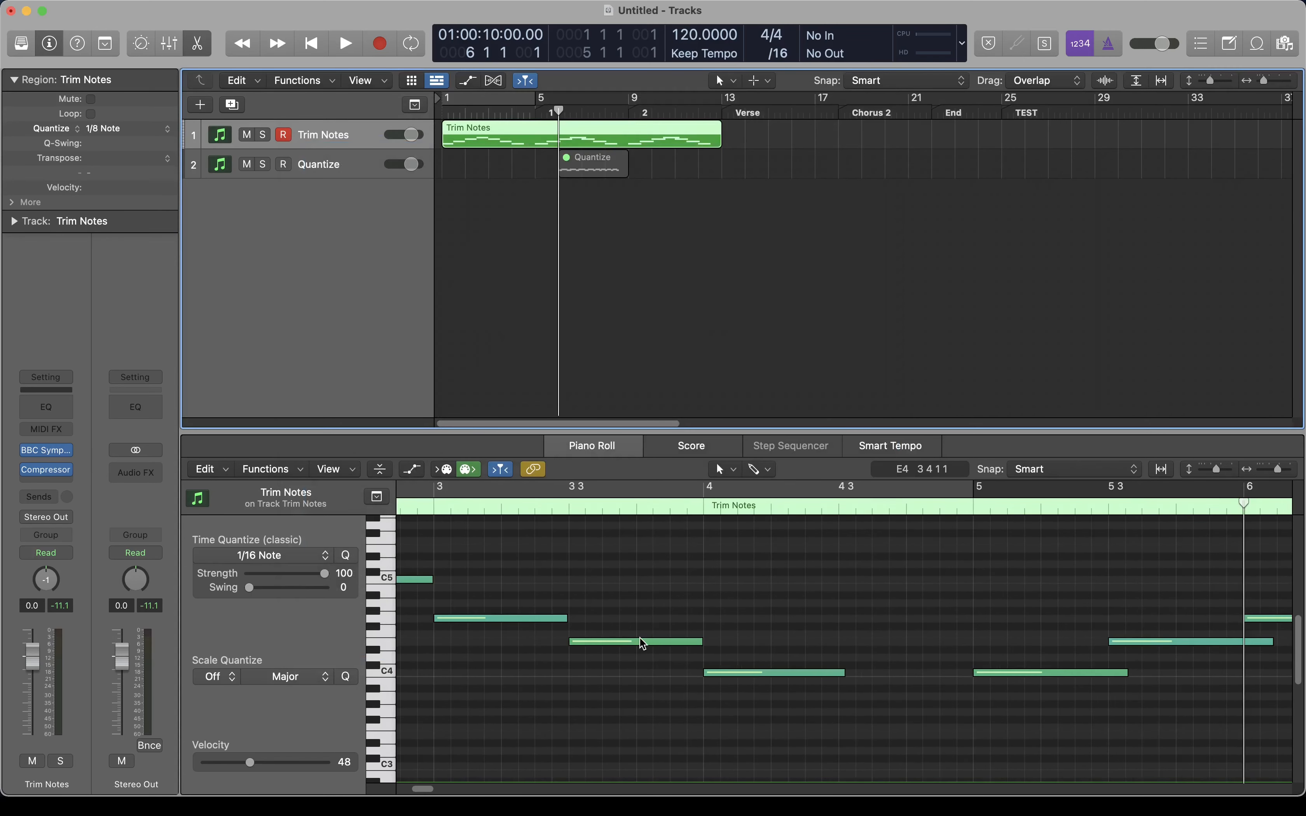
key(comma)
key(comma)
key(comma)
click(664, 130)
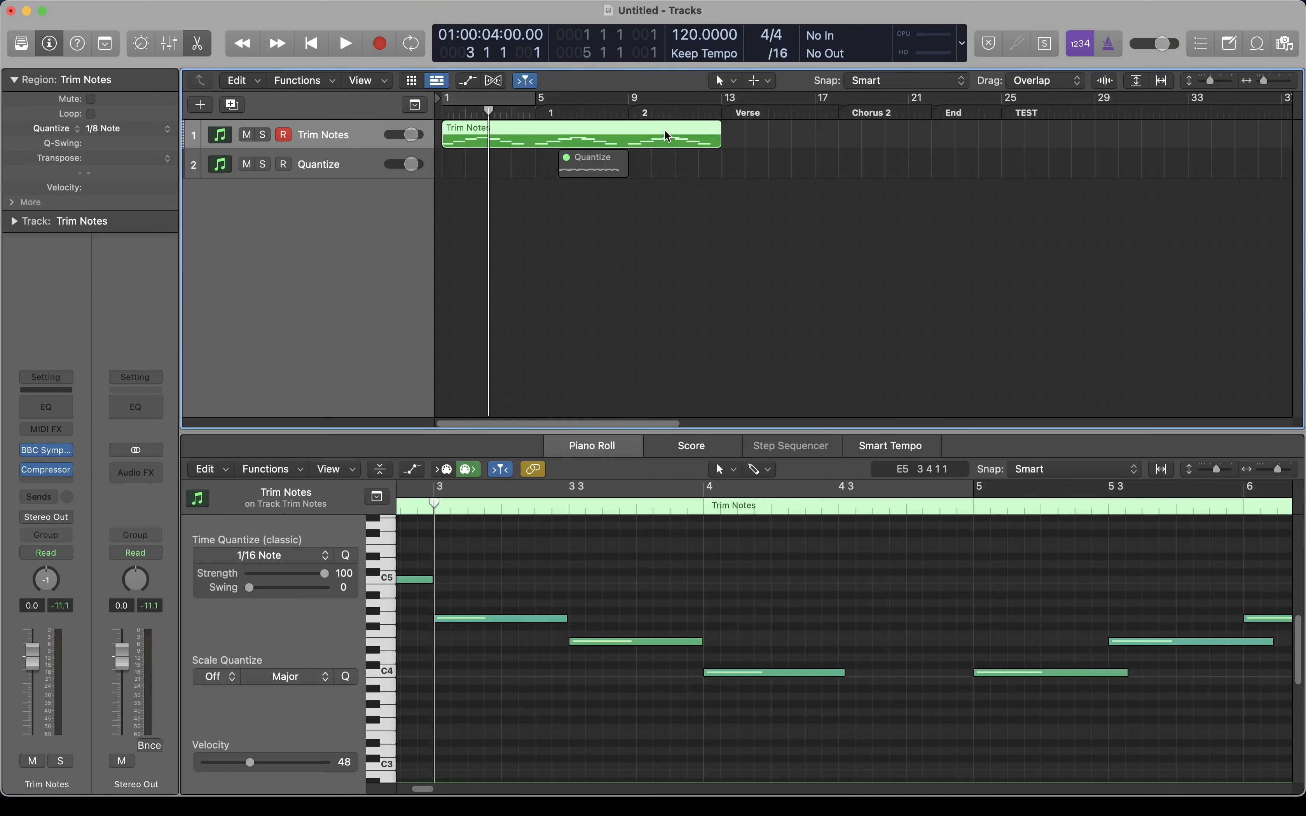
Step the playhead forward to bar 12 to view the joined region's last notes, and bring it back to bar 5
key(period)
key(period)
key(period)
key(period)
key(period)
key(period)
key(period)
key(period)
key(period)
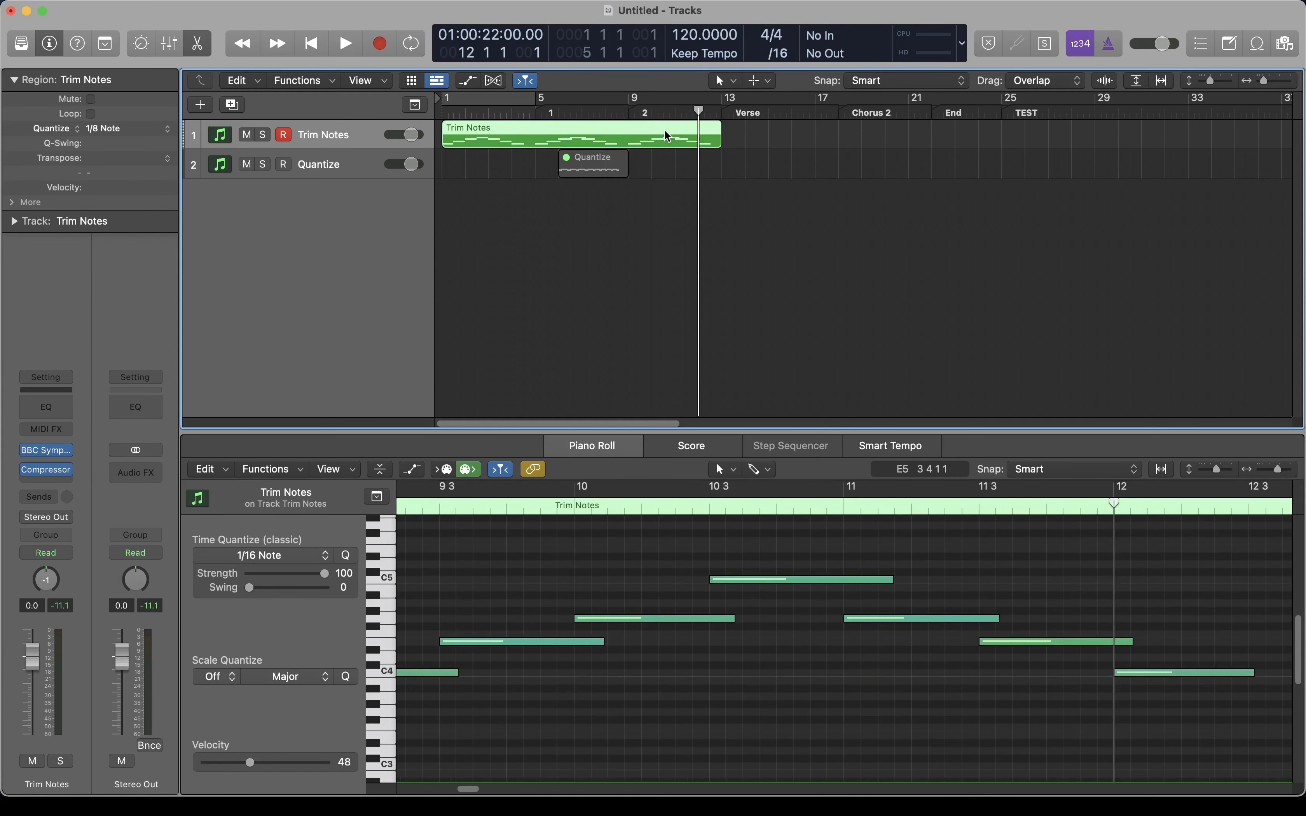
key(comma)
key(comma)
key(comma)
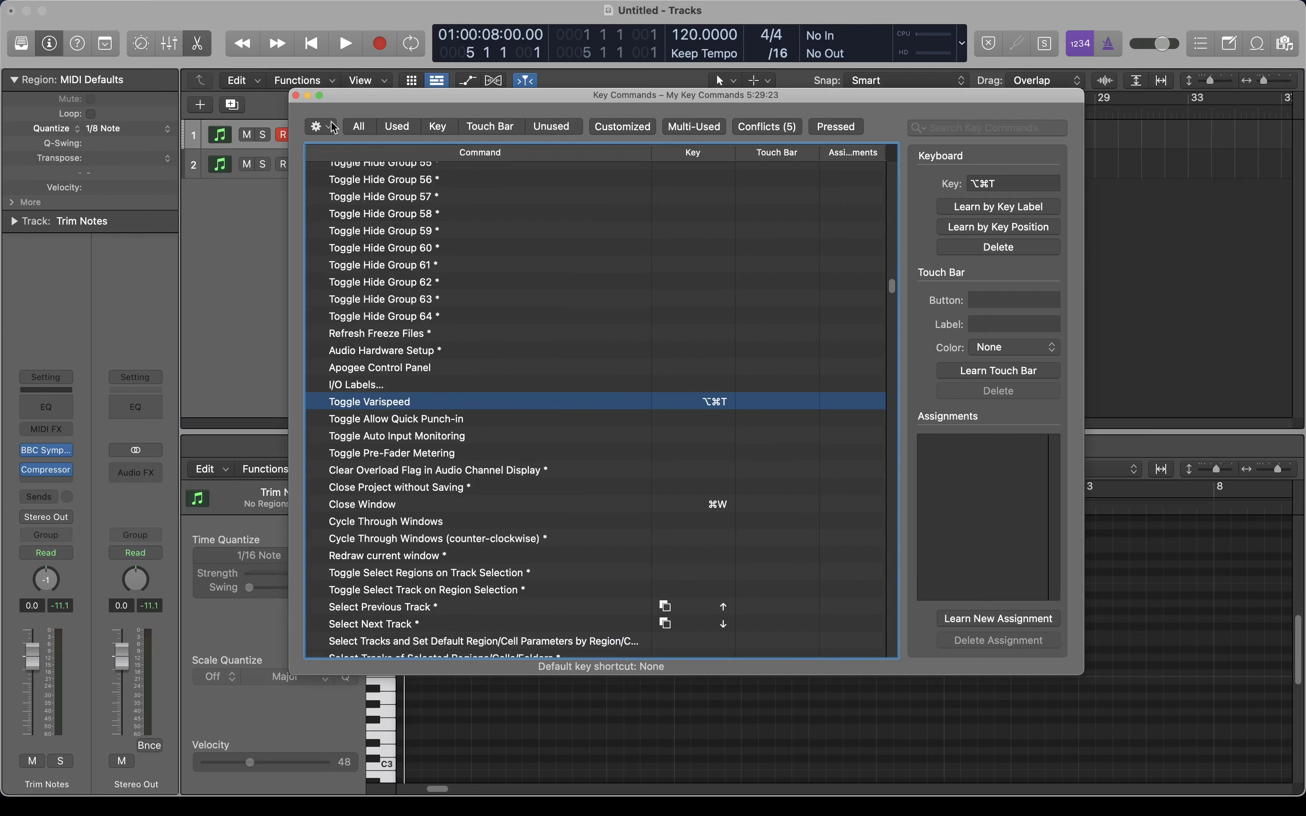
Close the key commands list and add Varispeed to the control bar's custom LCD display
click(296, 96)
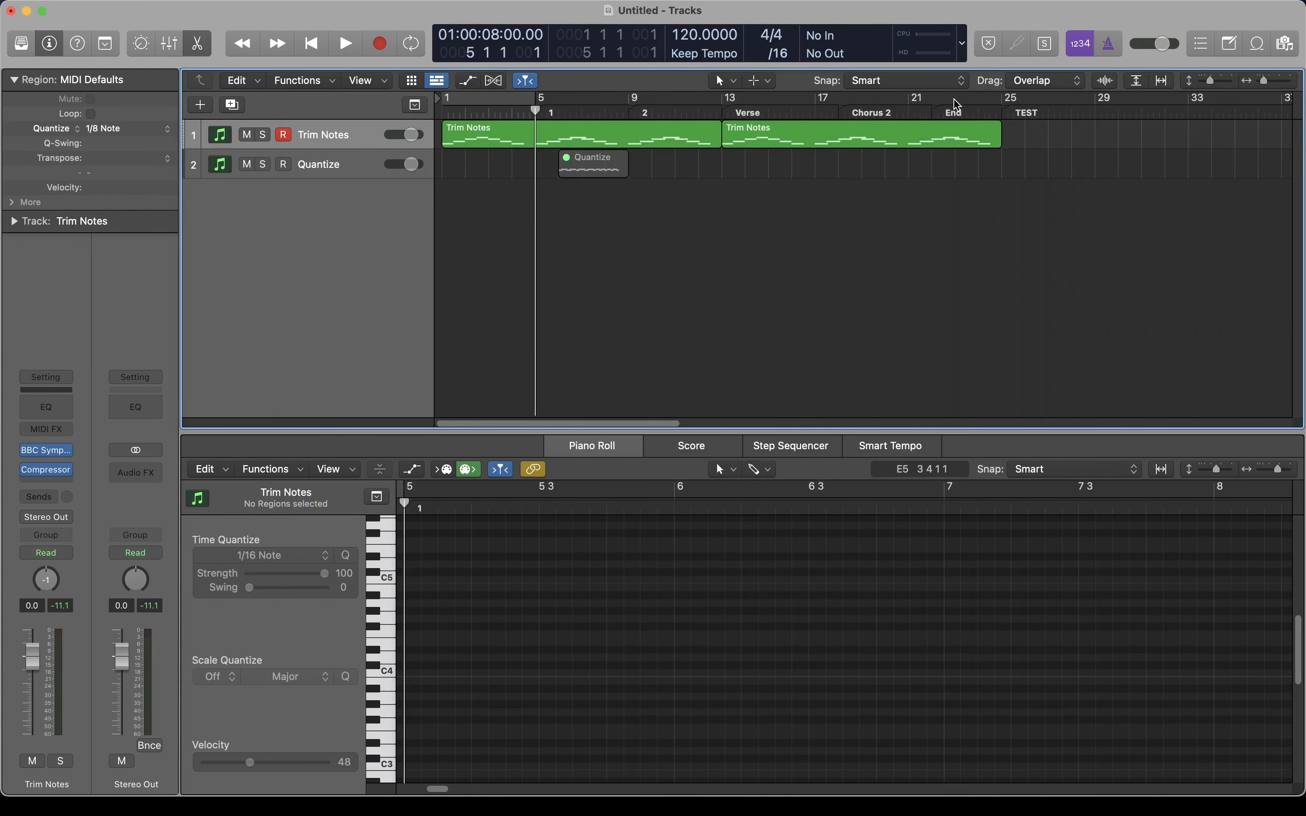
click(965, 51)
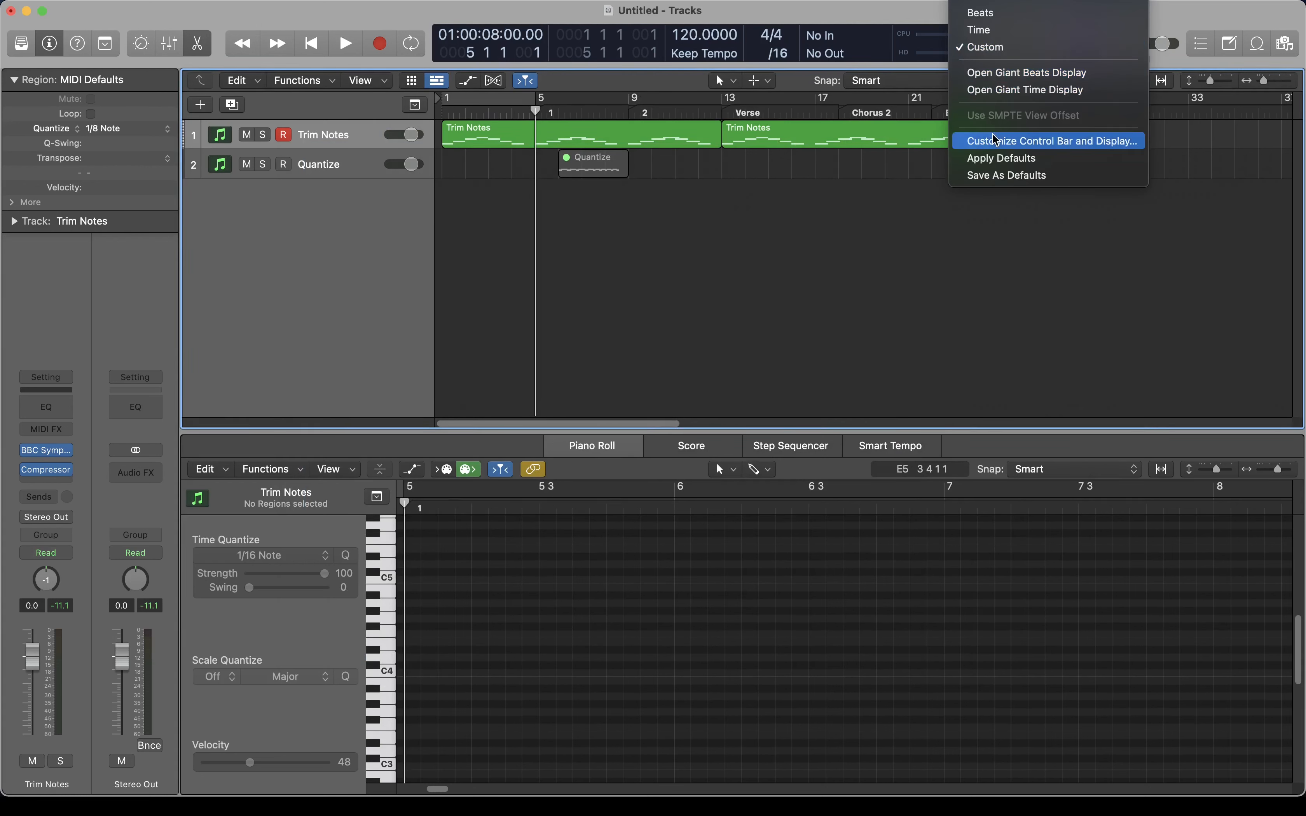
click(996, 144)
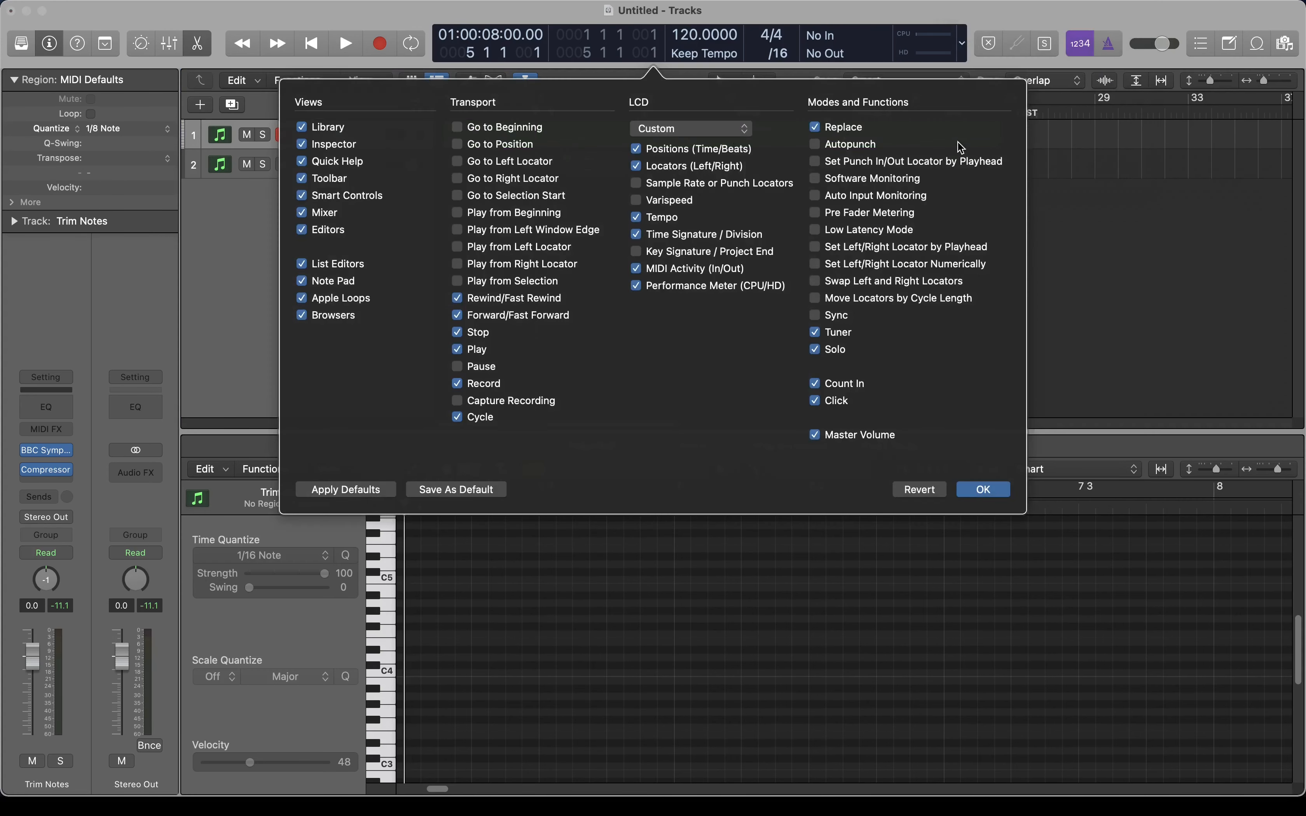
click(636, 200)
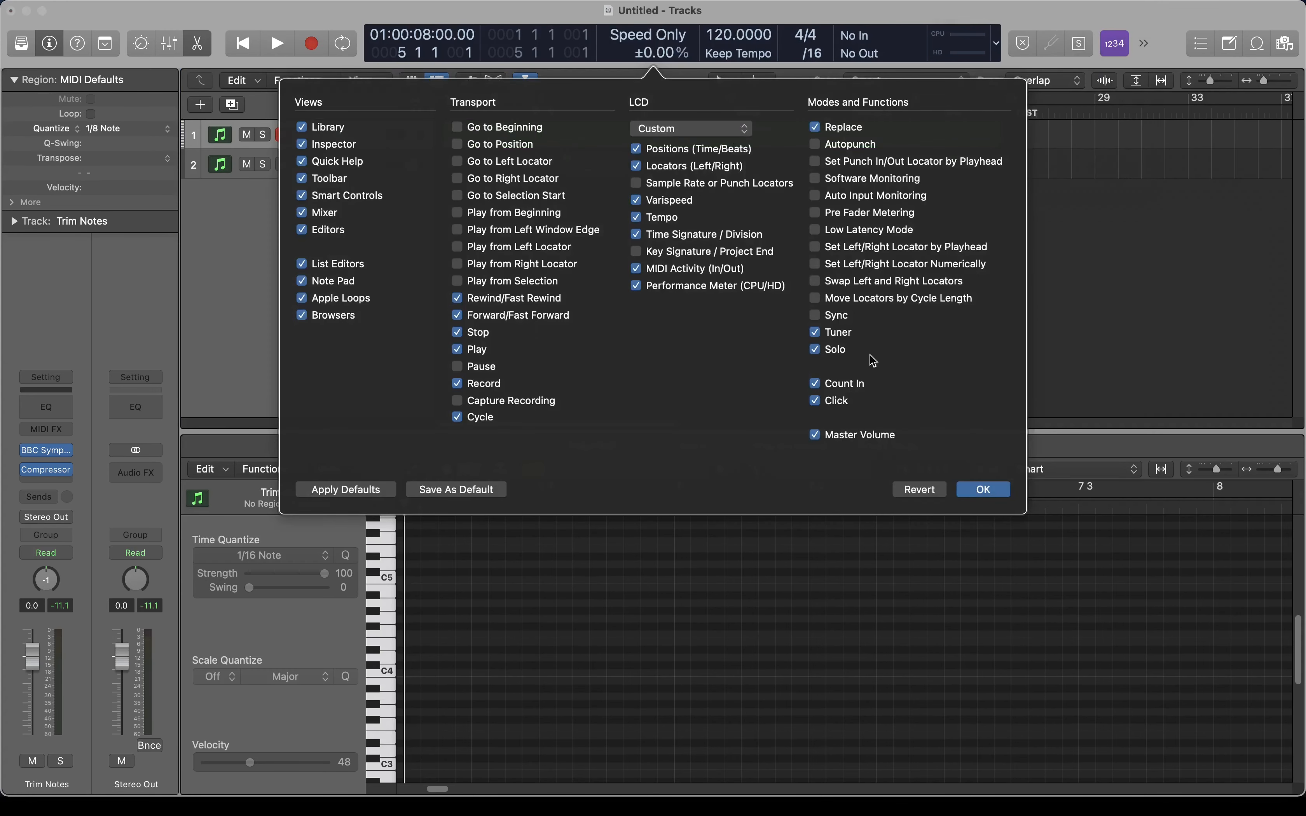
click(983, 489)
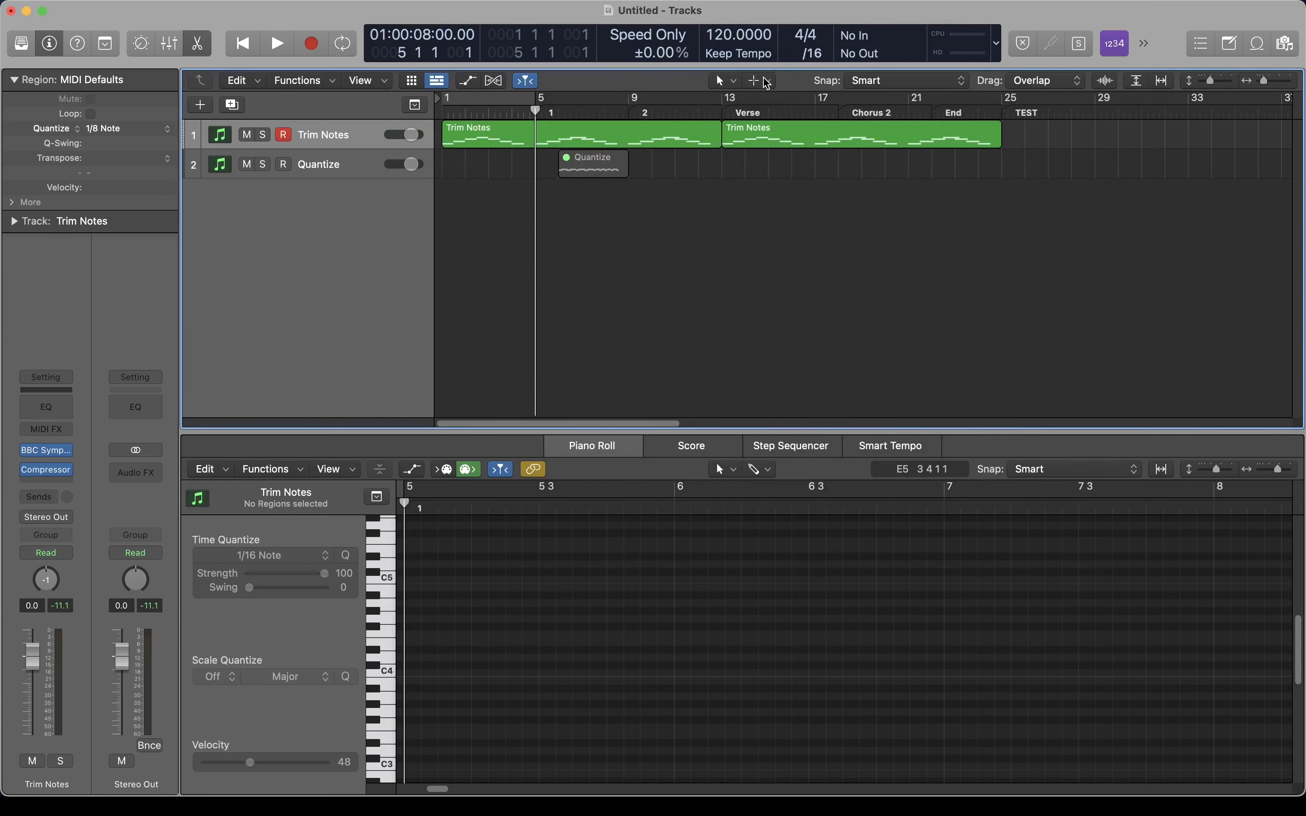
Set the Varispeed Speed Only value to -20.00% and play the project from bar 1 with Varispeed off
click(650, 52)
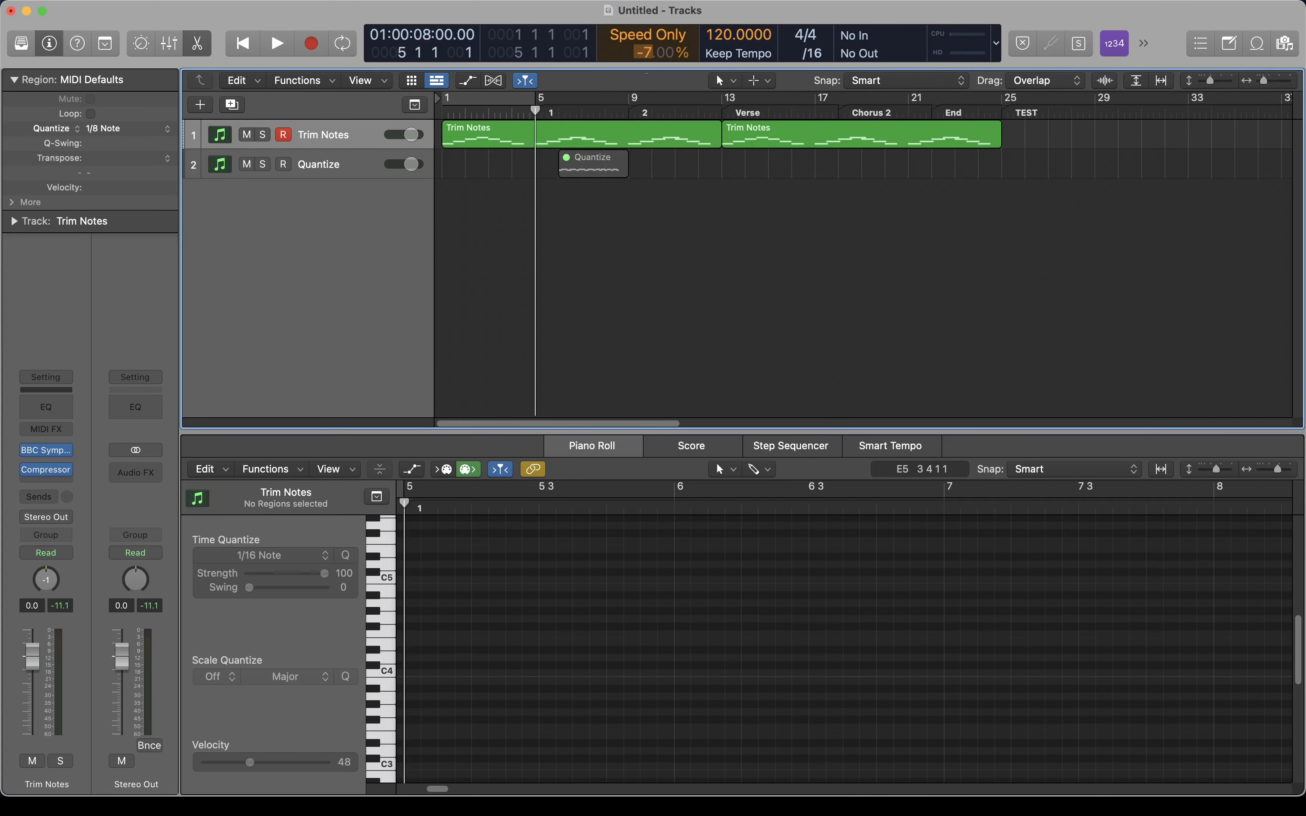
text(-5)
drag(645, 72, 644, 82)
drag(644, 112, 644, 115)
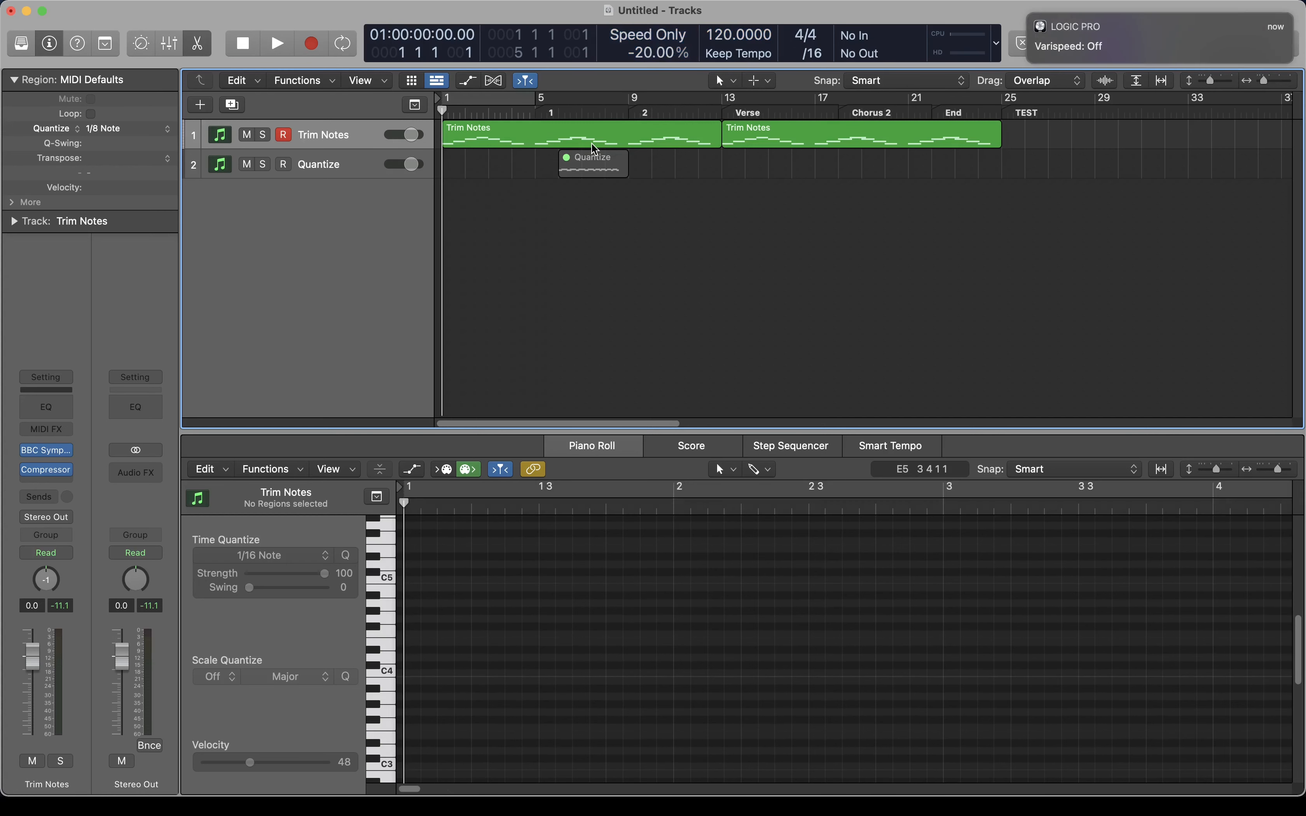
key(space)
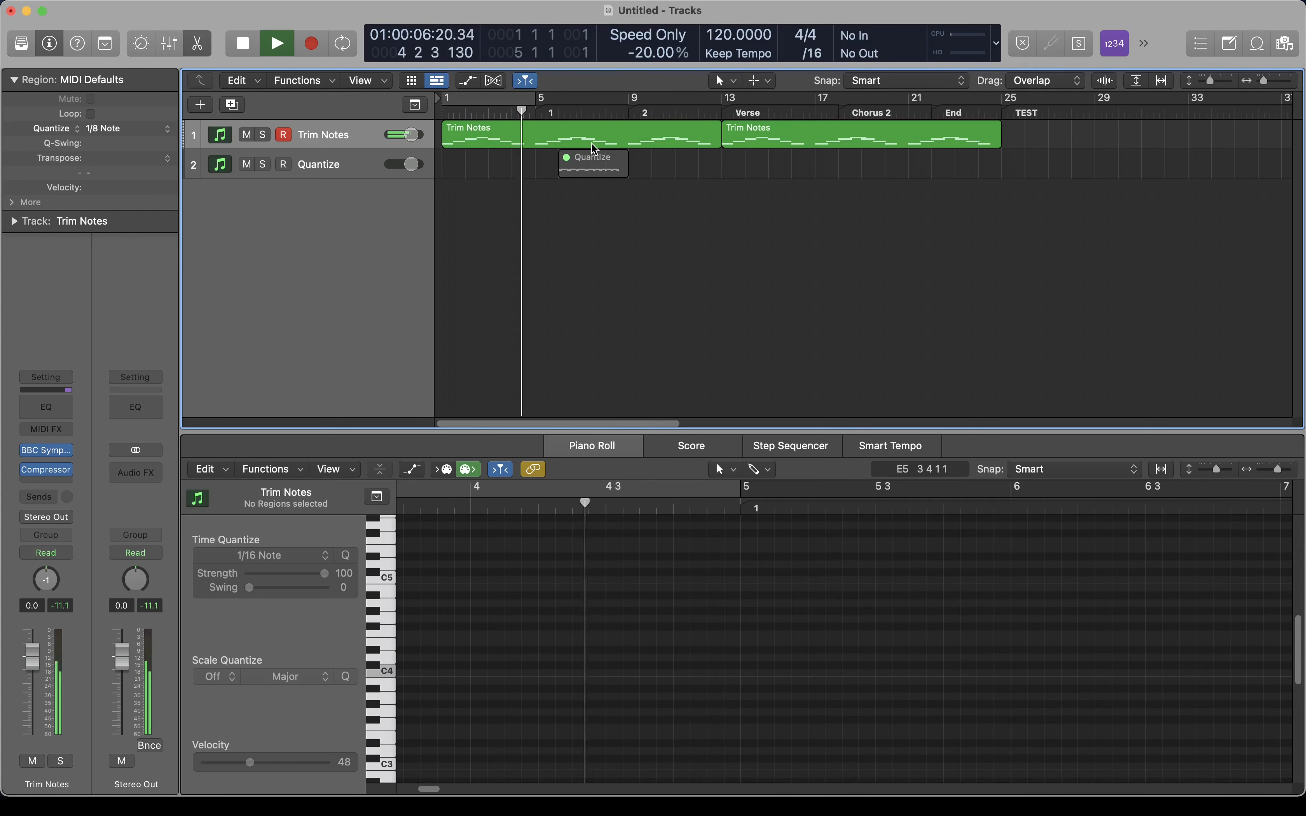
Stop playback, turn on Varispeed at -20.00% Speed Only, and play the project's opening bars from bar 1
key(space)
key(Return)
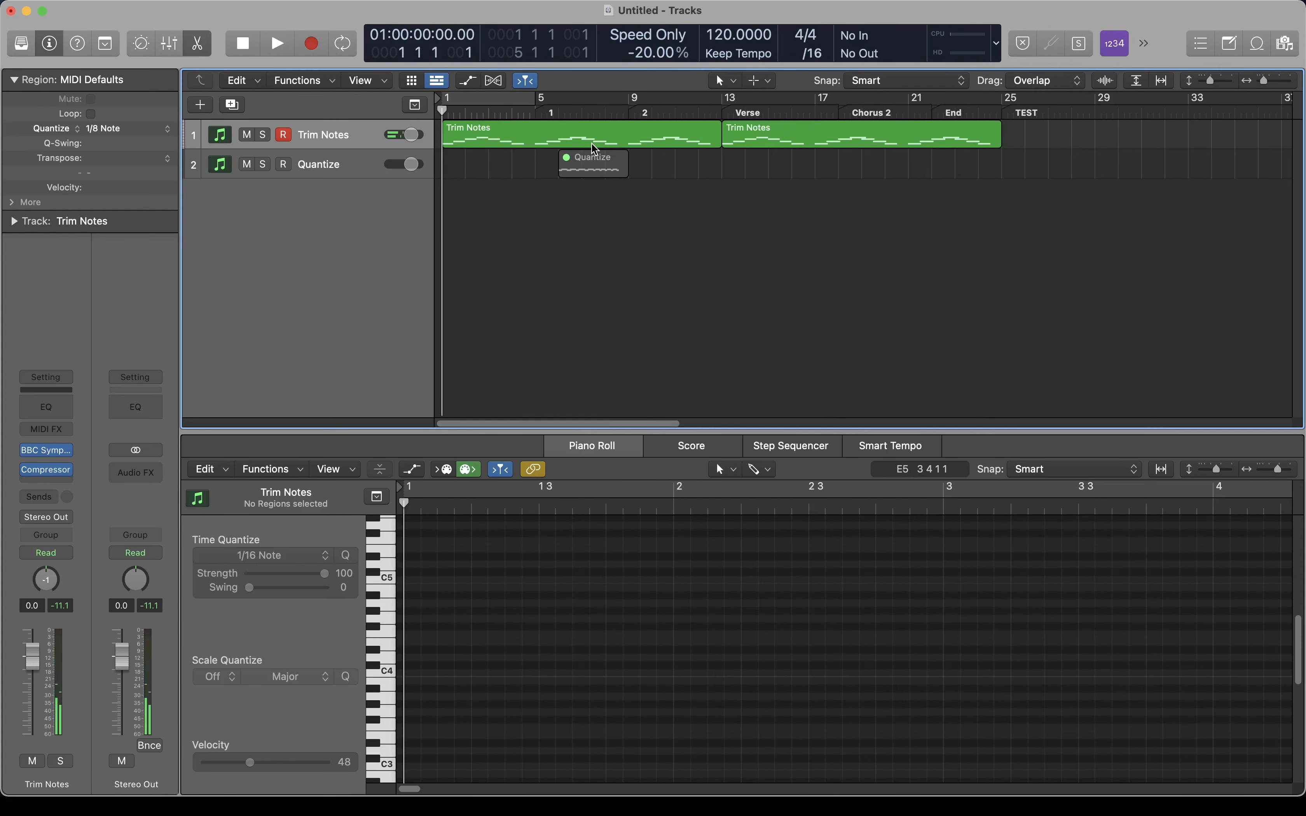
key(alt+v)
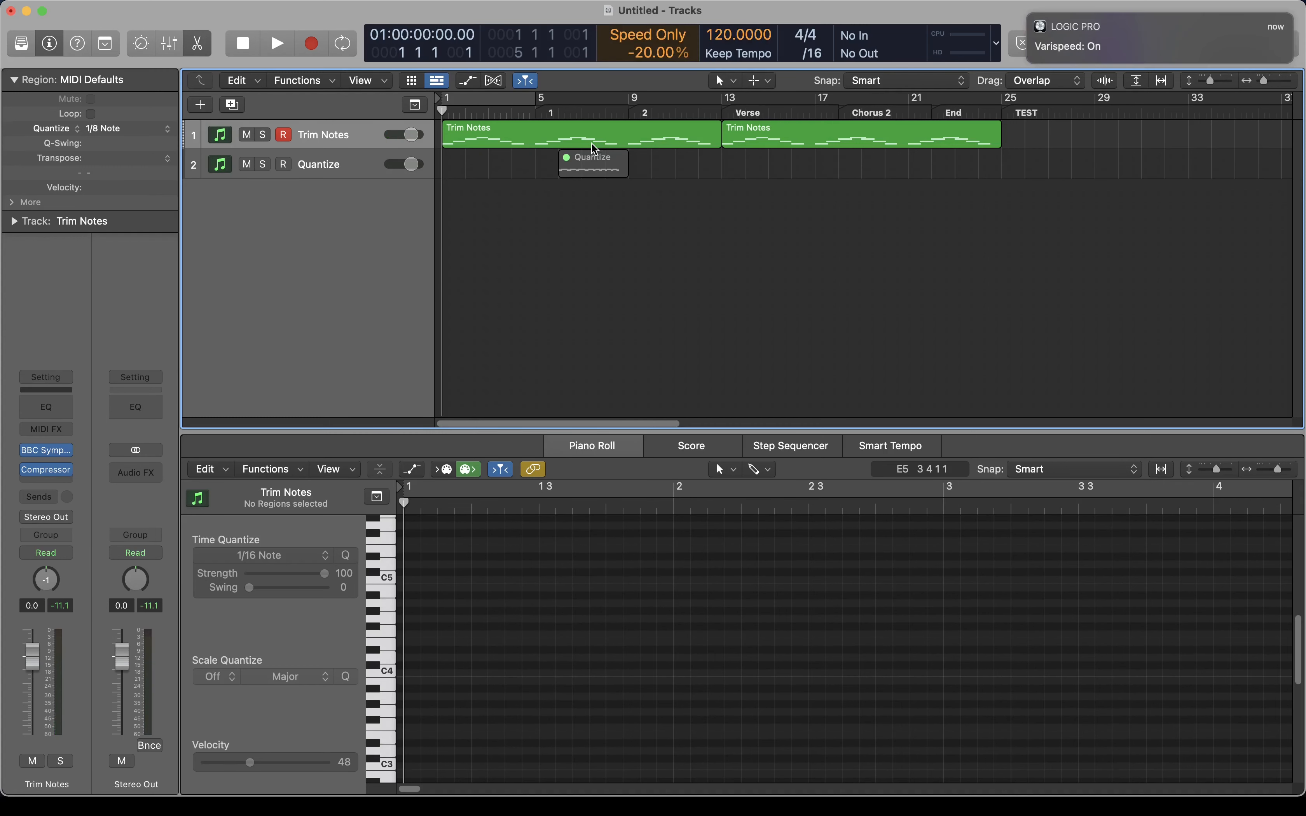
key(space)
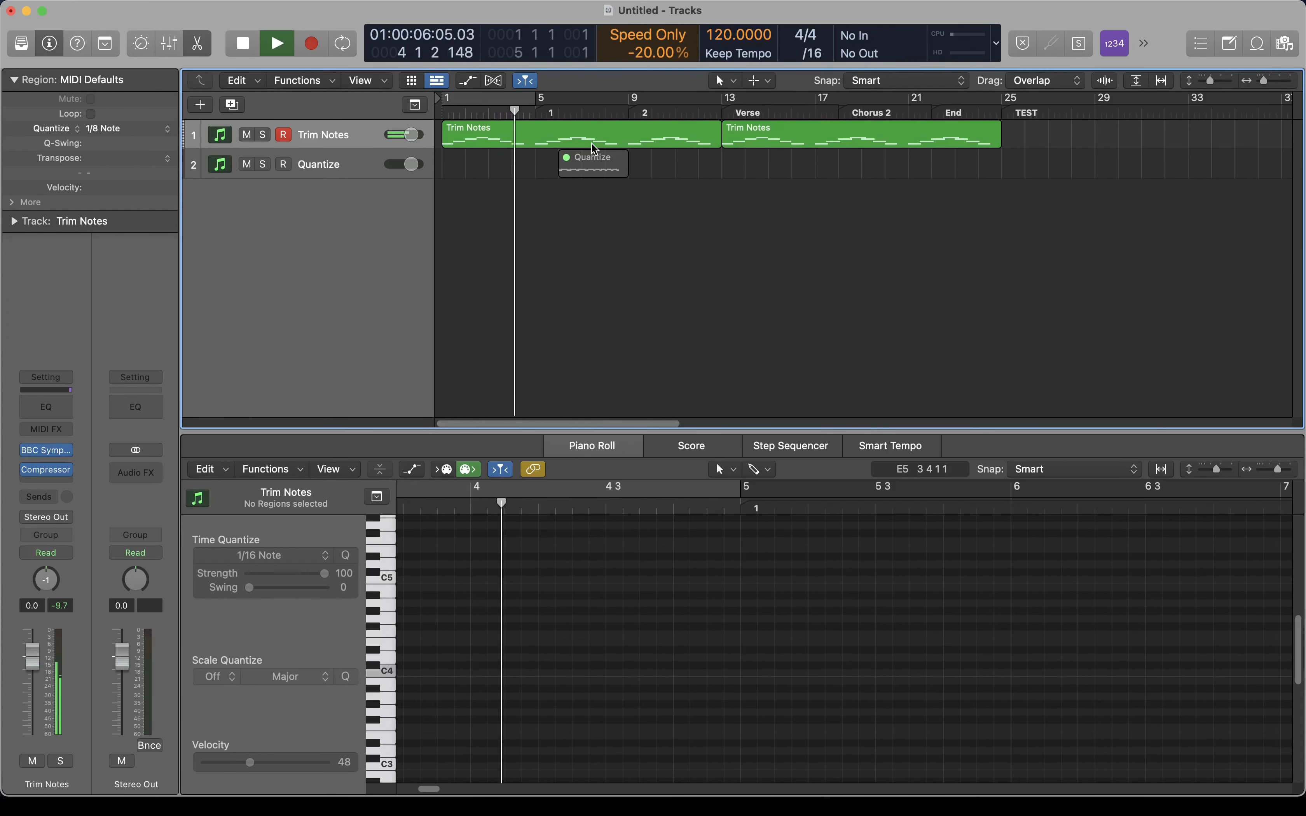
key(space)
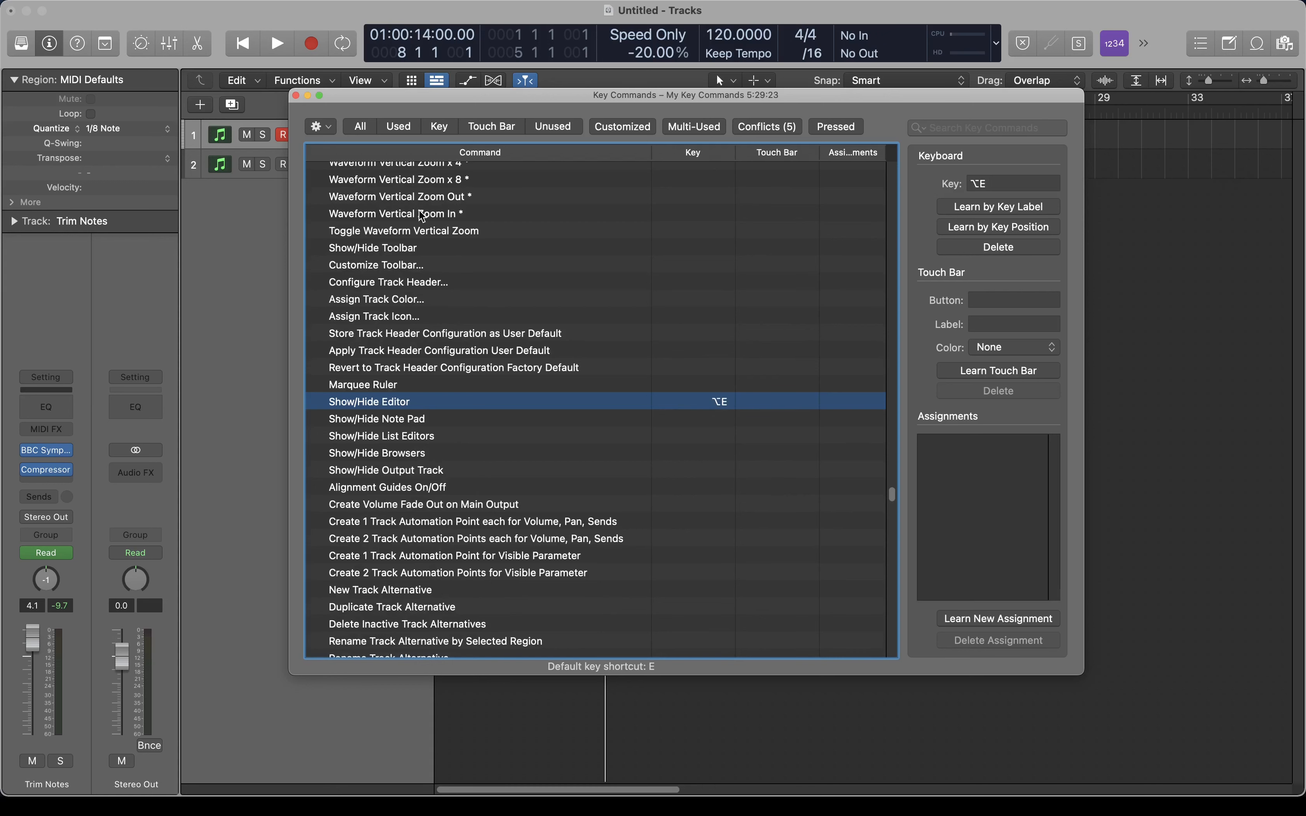
Close the key commands list, and show and hide the Mixer
click(297, 96)
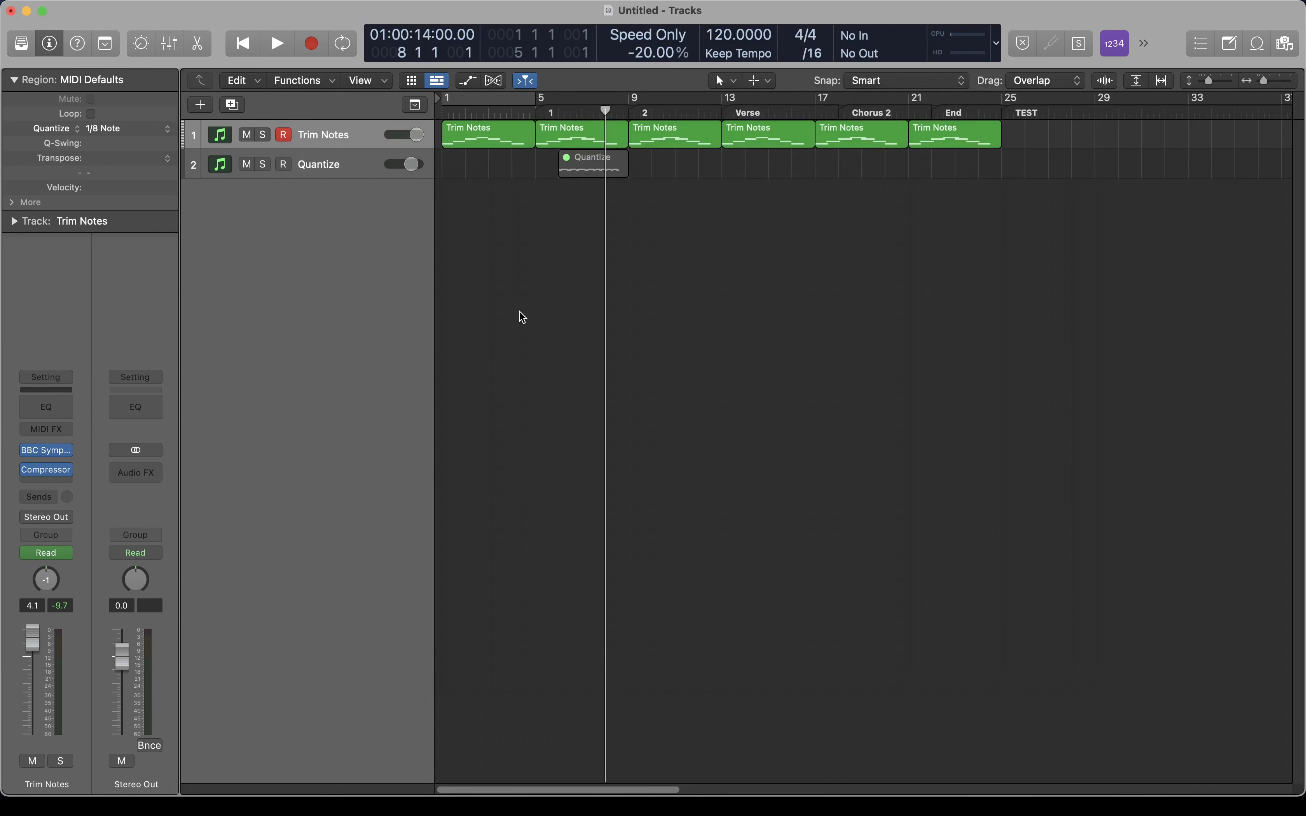
click(170, 45)
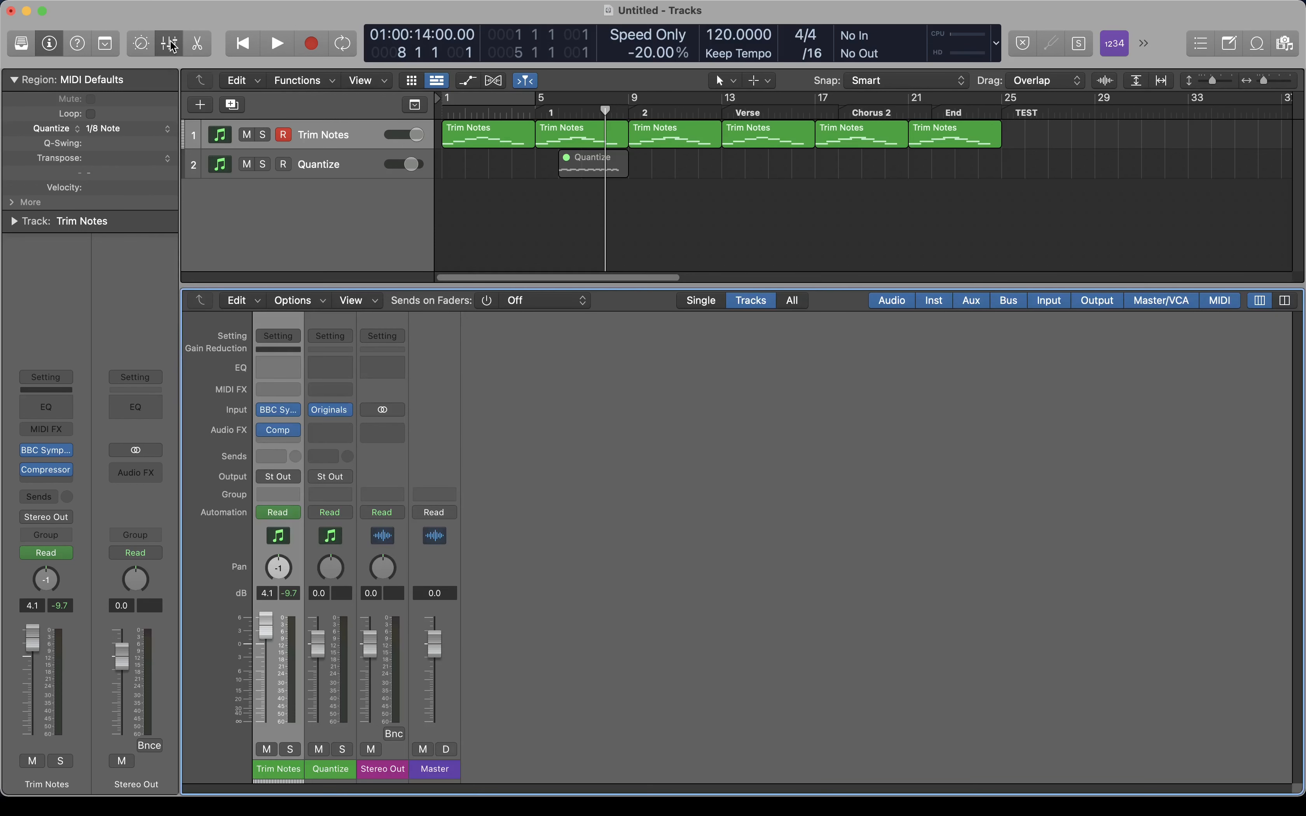
click(172, 46)
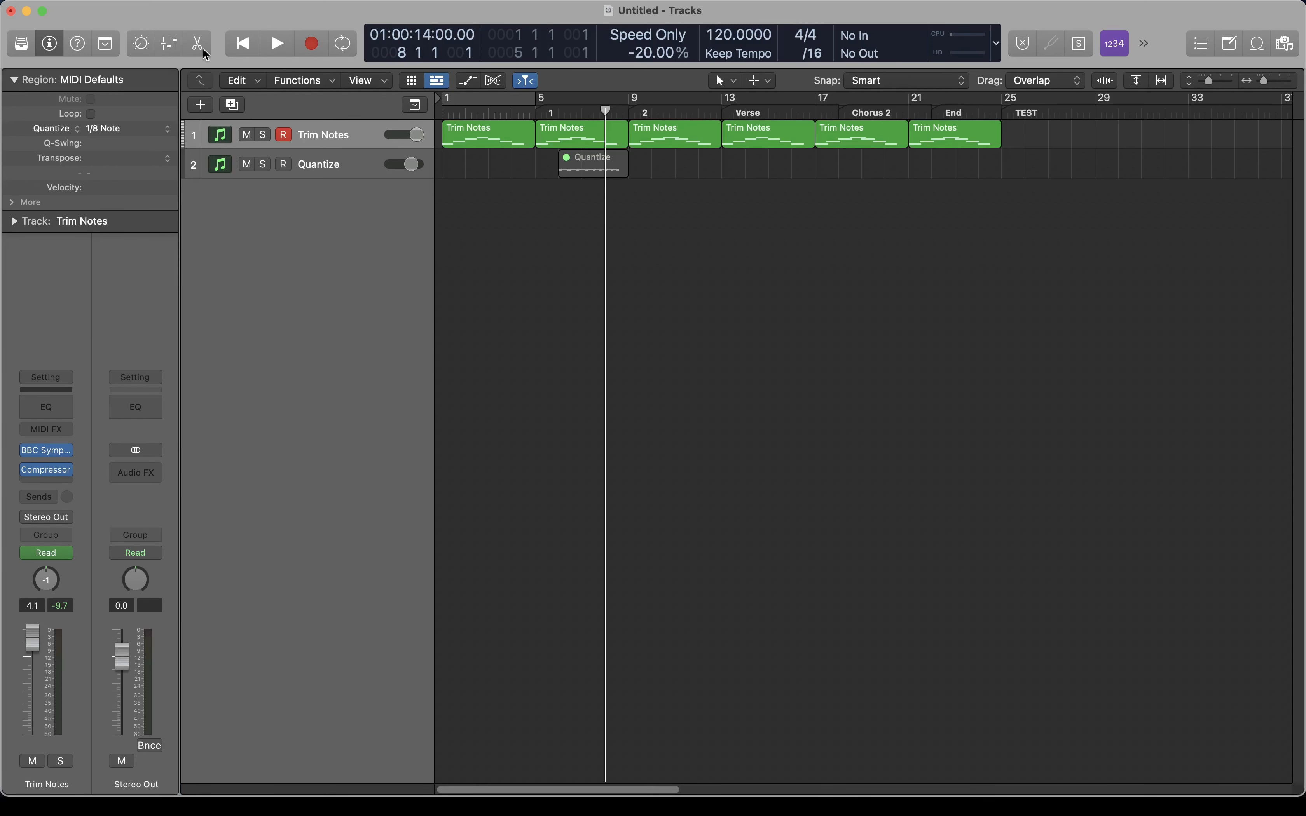
Open the Piano Roll editor, view the notes of the first Trim Notes region, and hide the editor
click(204, 50)
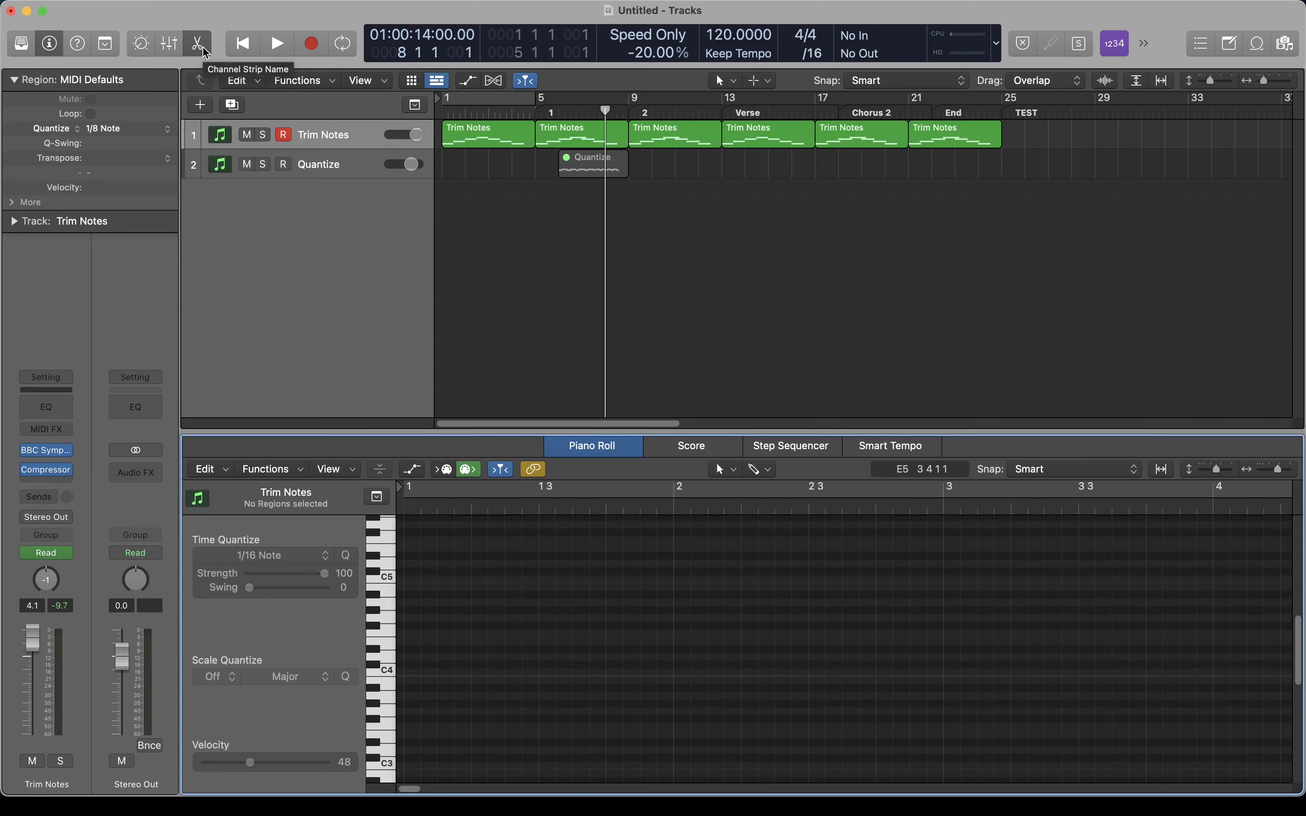
click(513, 142)
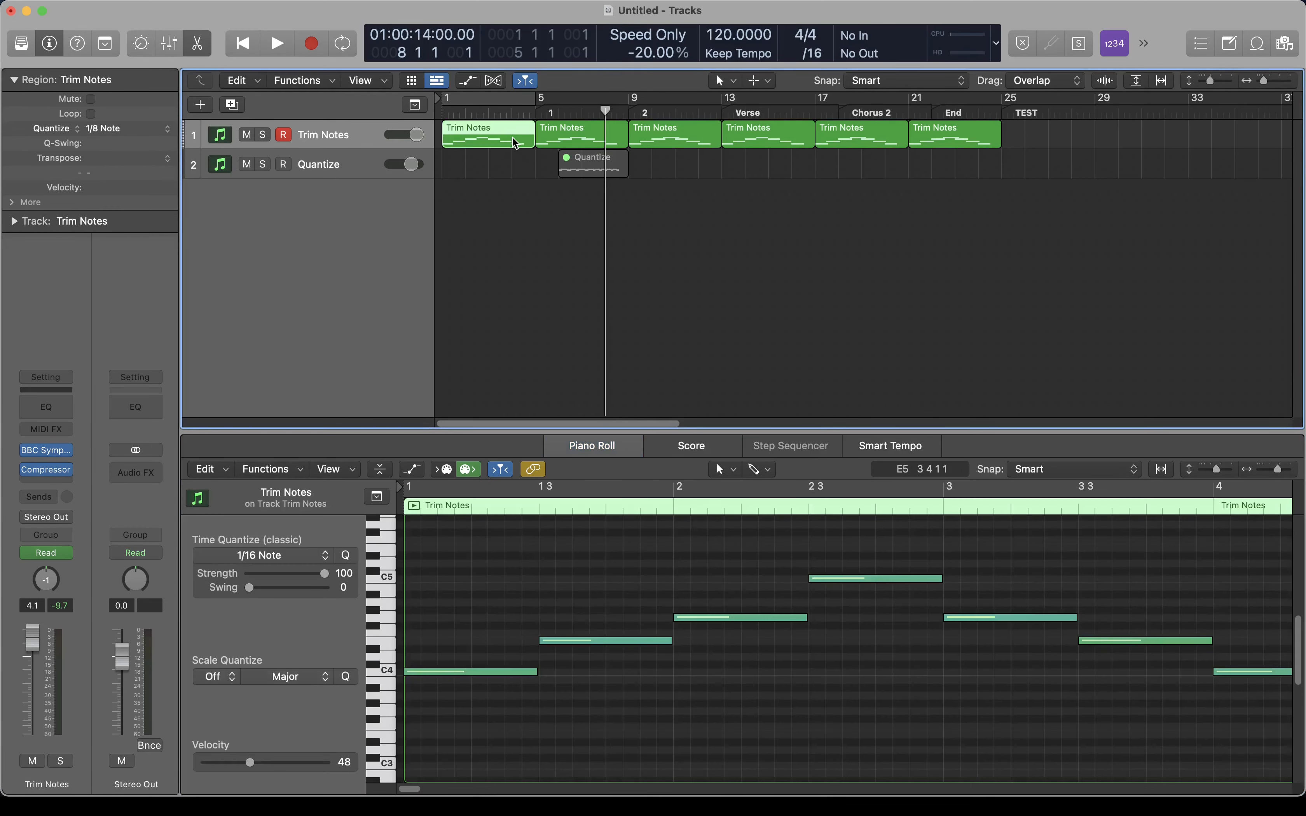
click(481, 177)
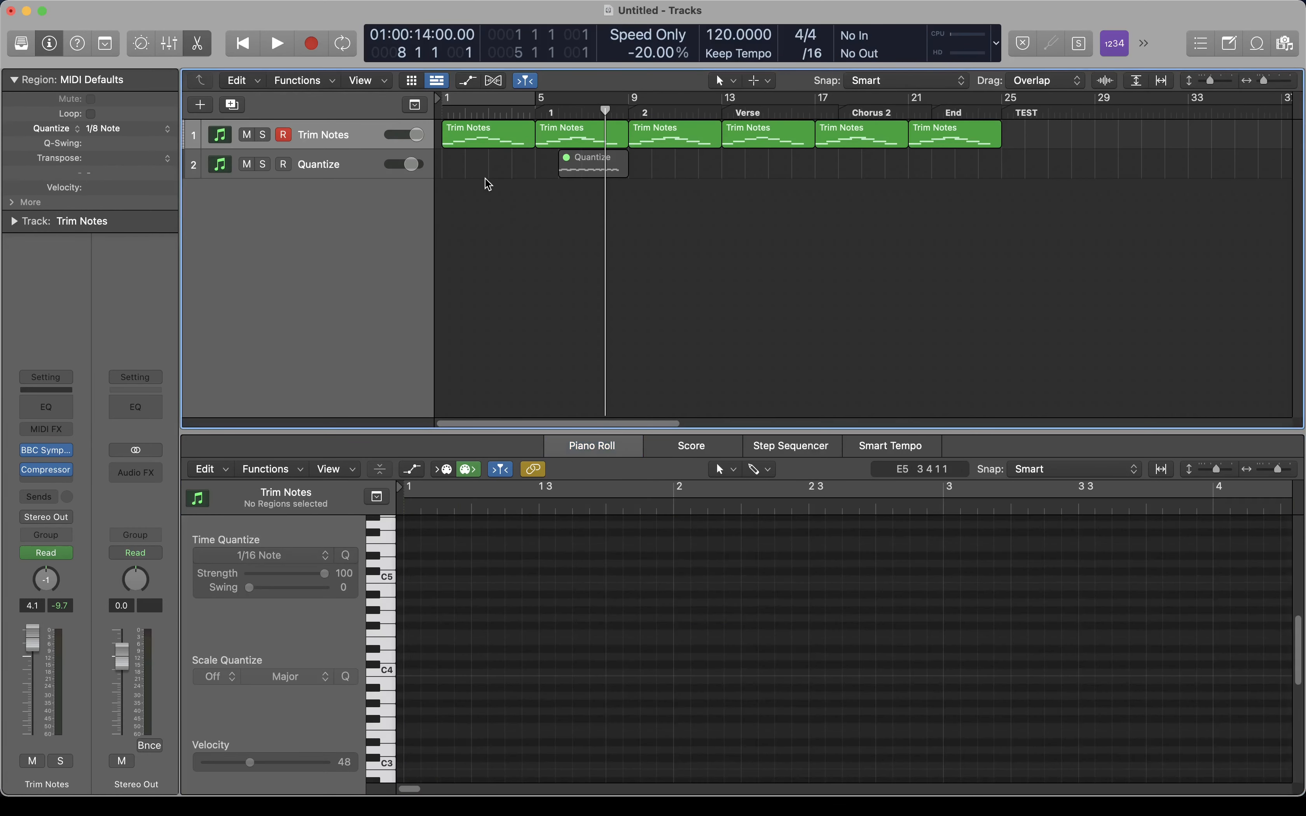
click(203, 49)
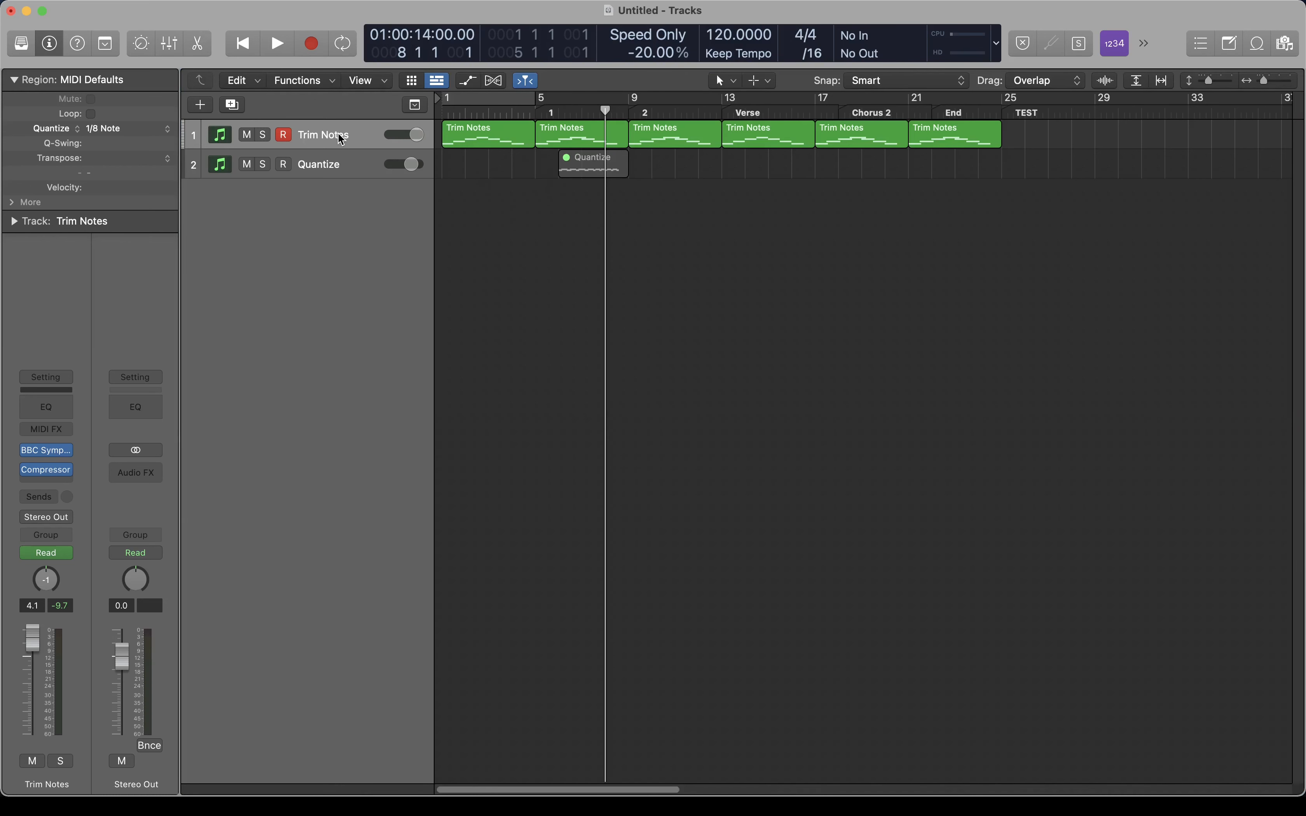
Show and hide the Mixer twice more, and select and deselect the first Trim Notes region
key(x)
key(x)
key(x)
key(x)
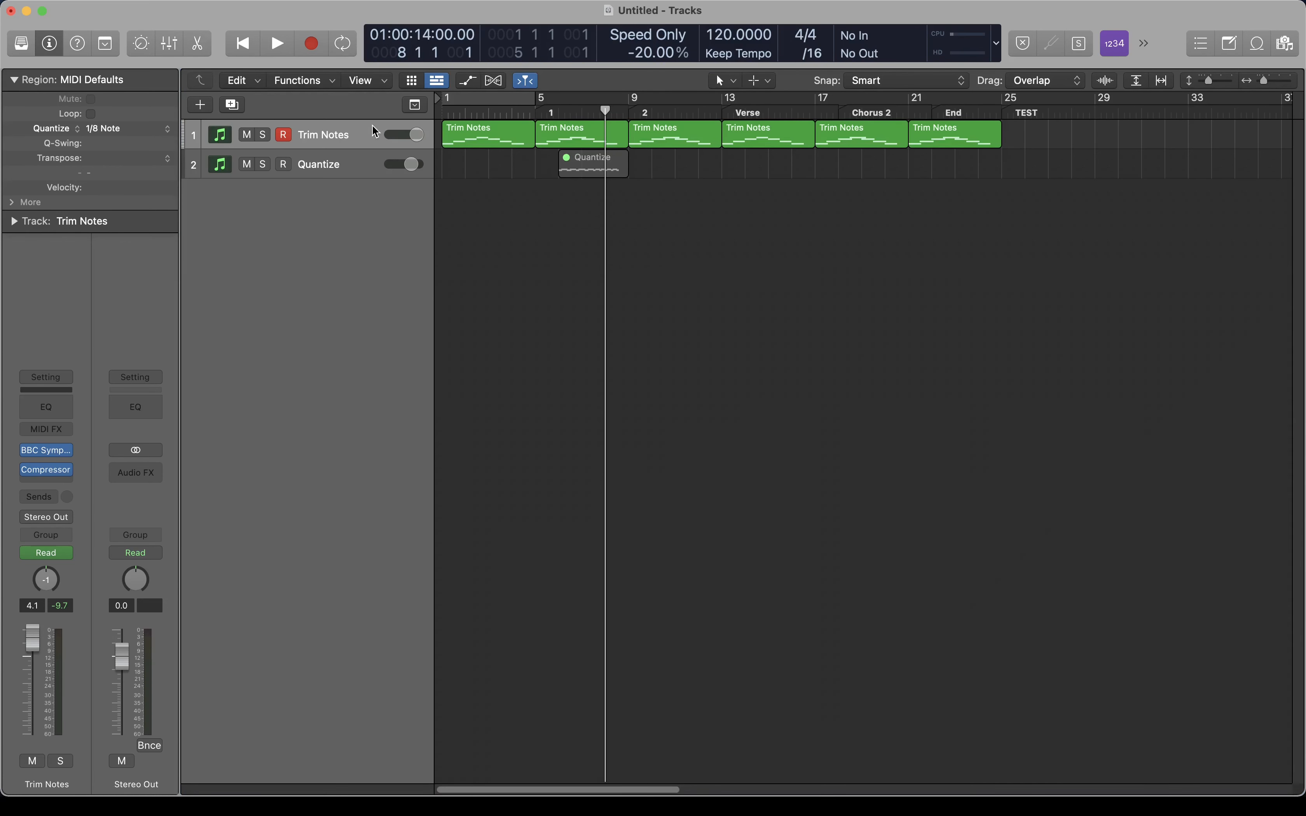
click(478, 132)
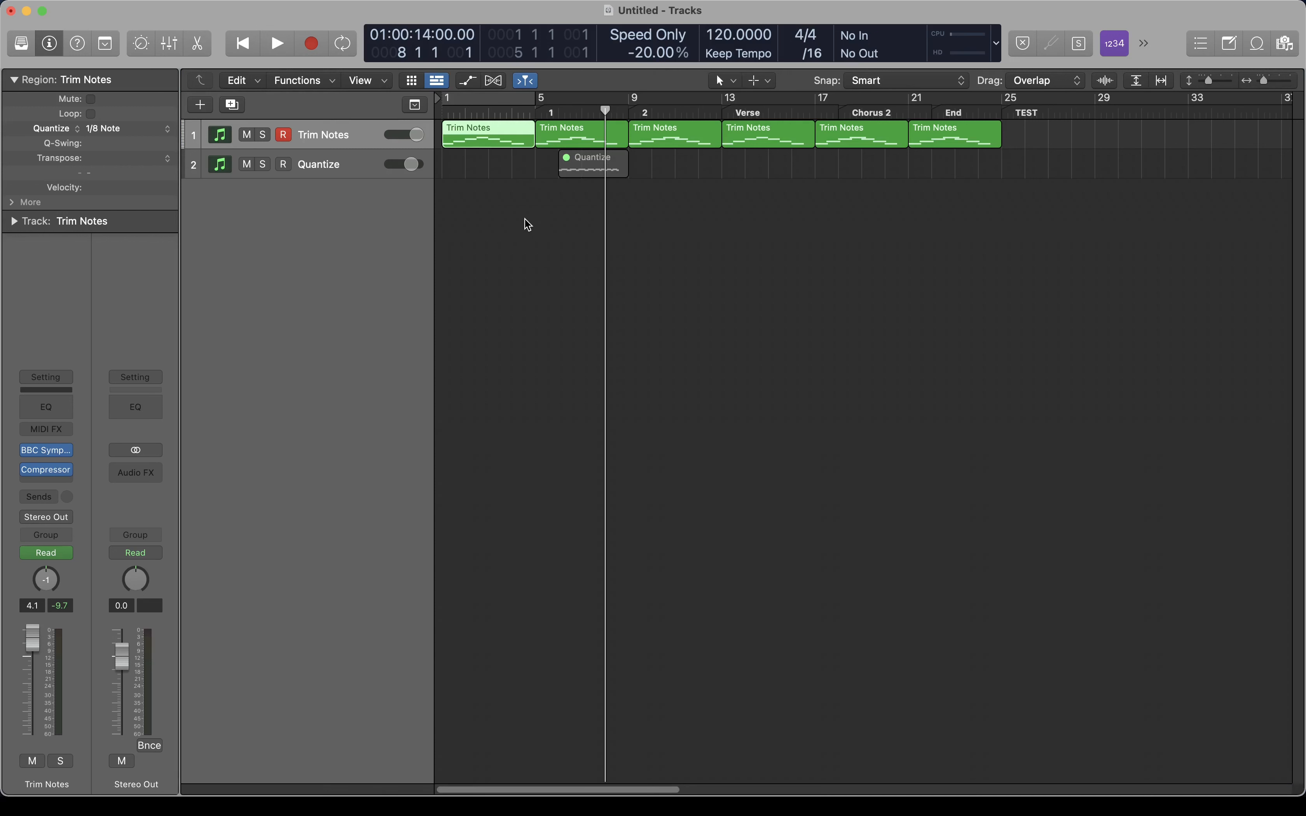
click(522, 212)
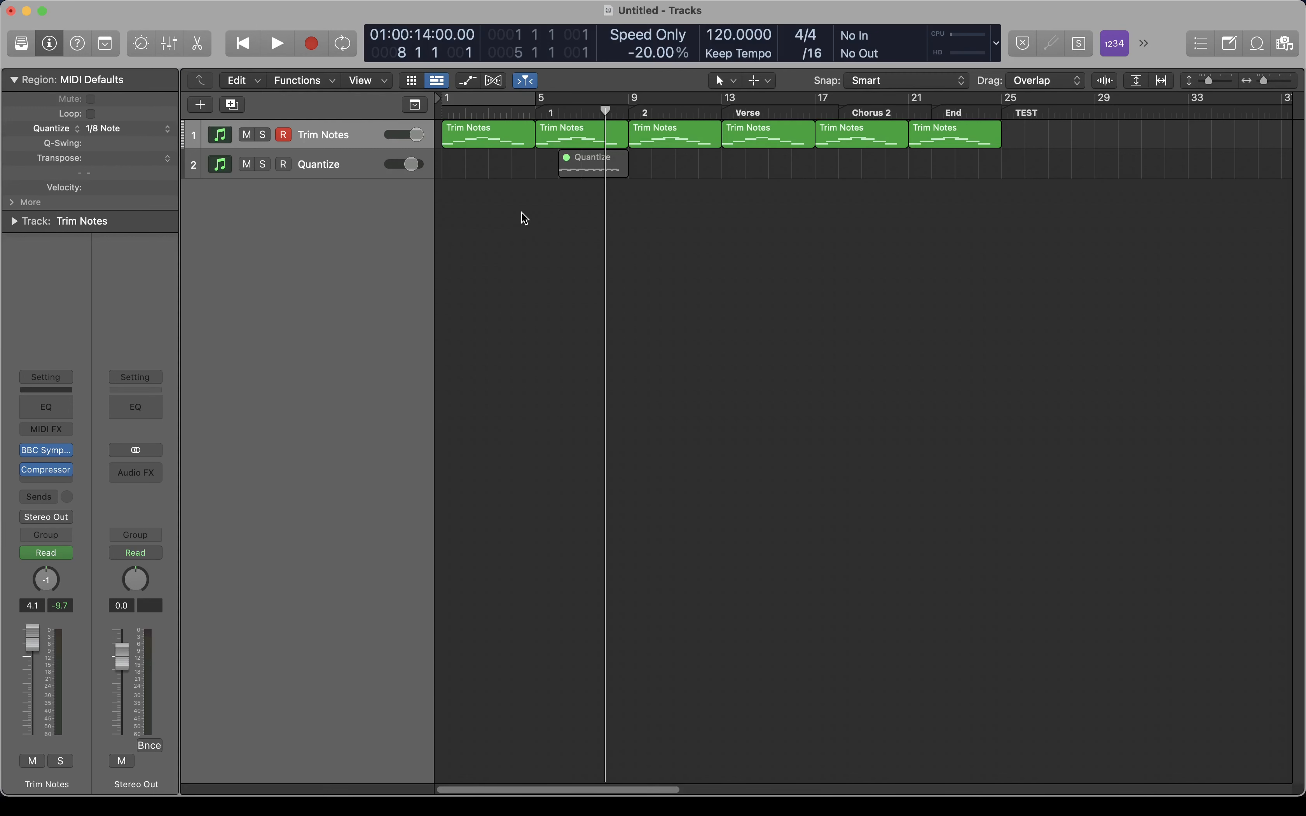